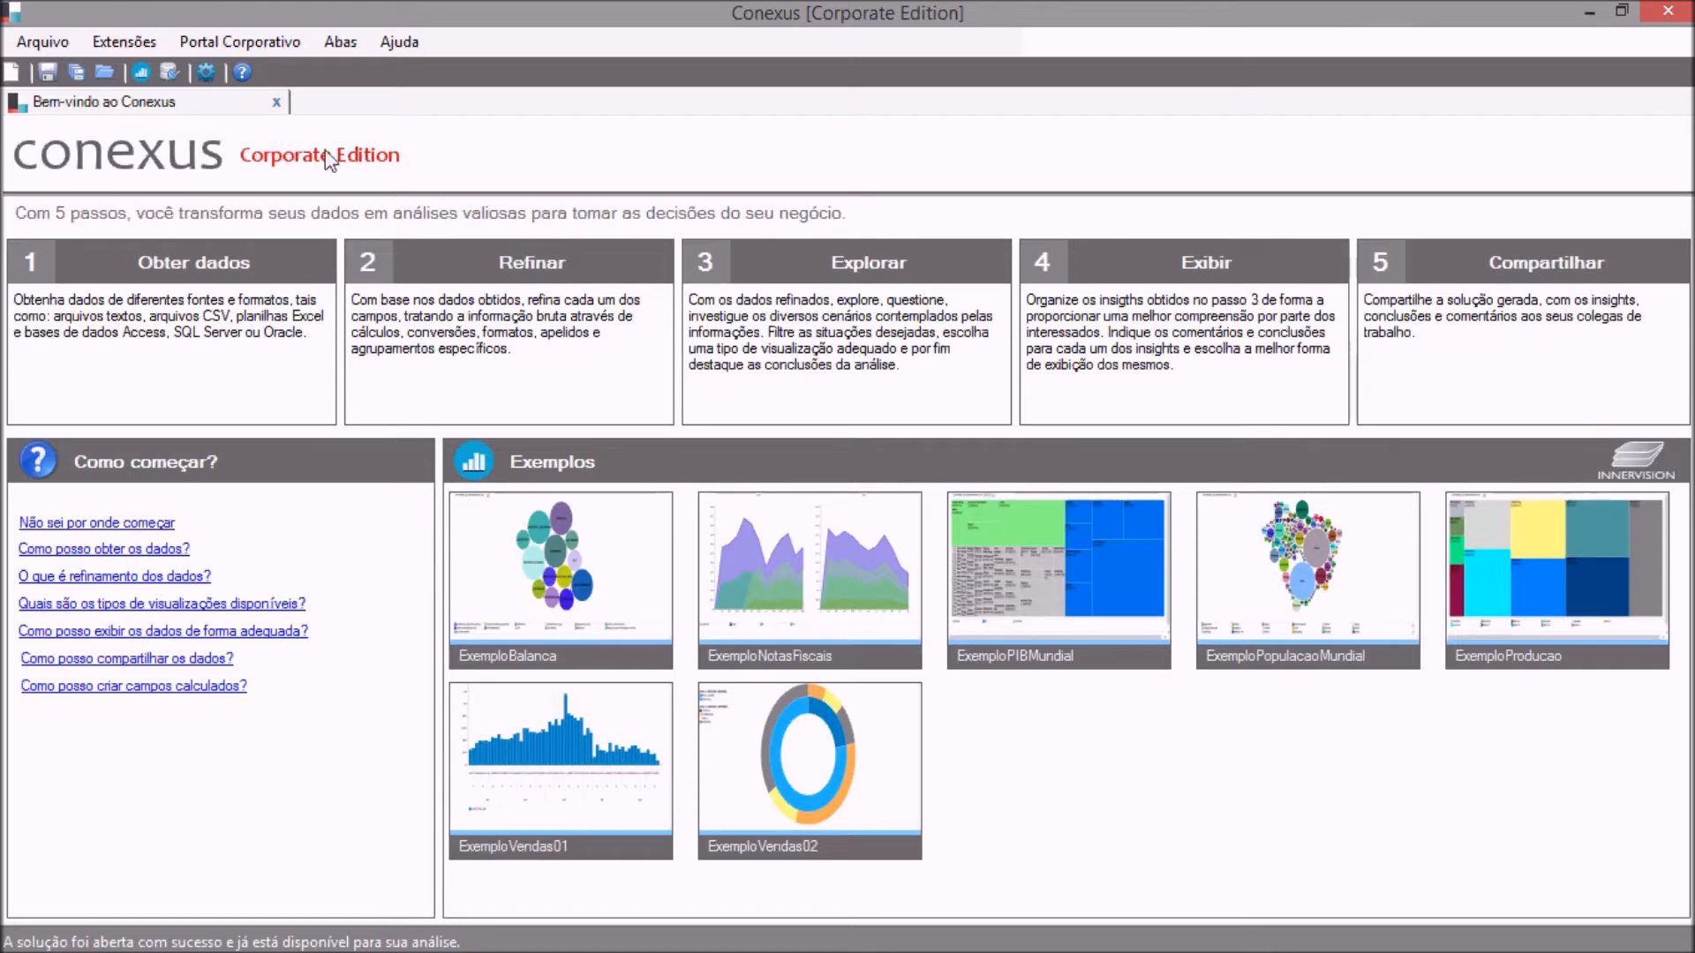
Create a new solution.
left_click(11, 74)
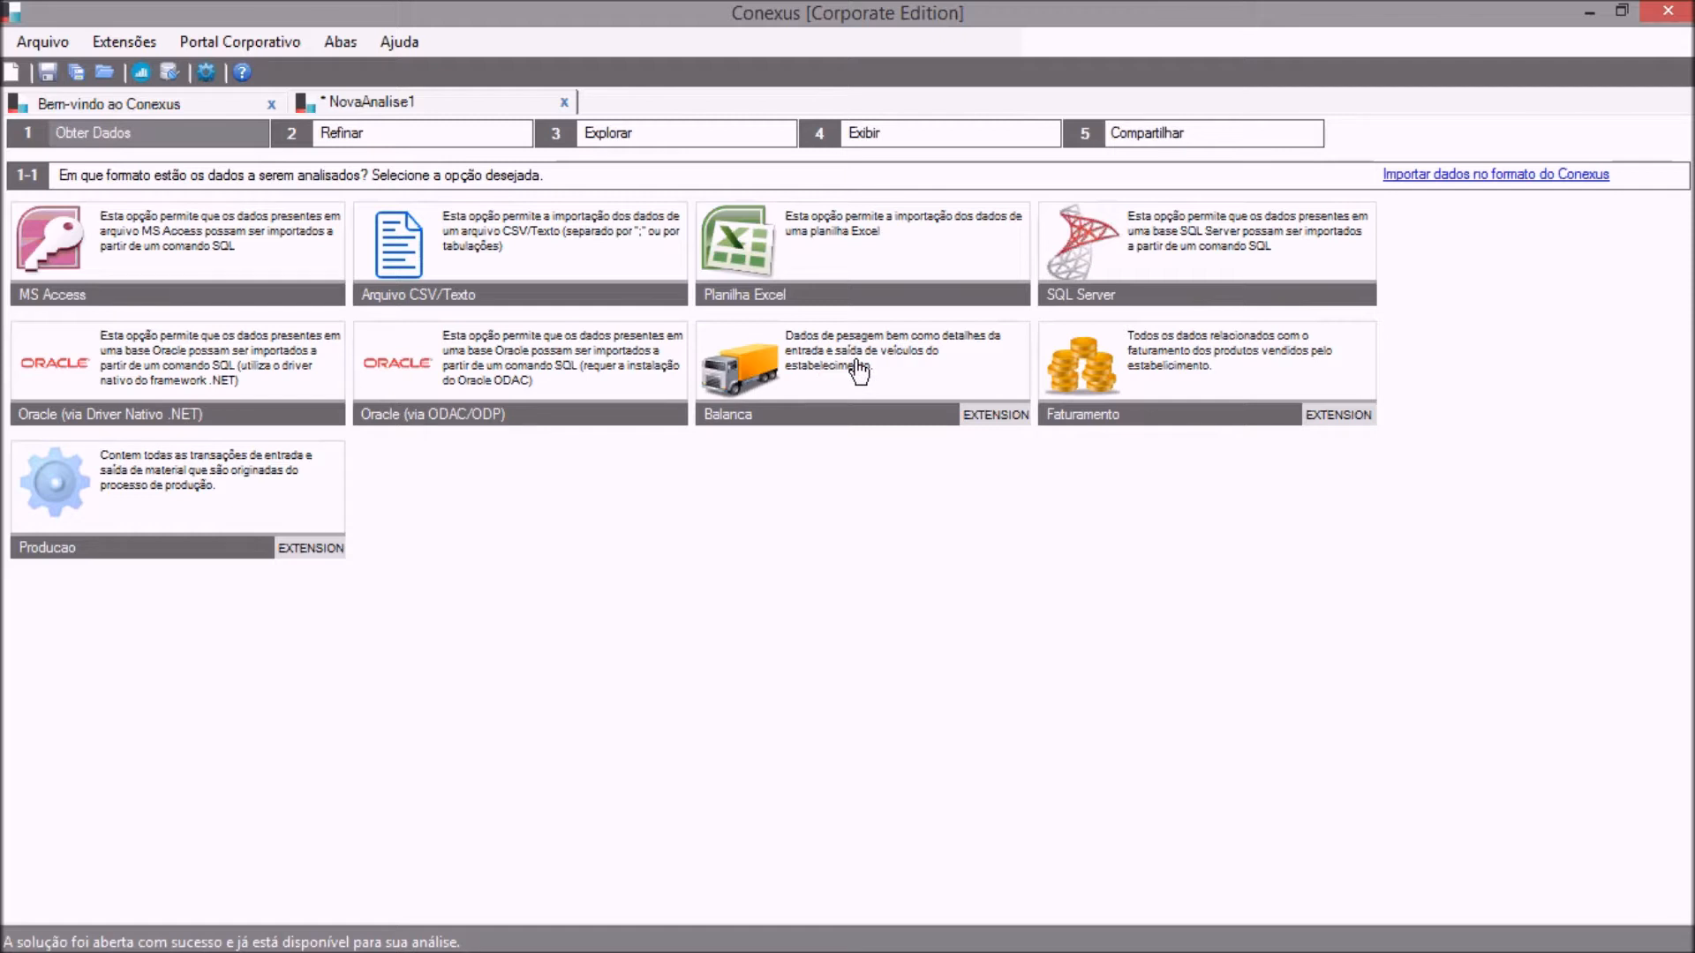
Preview the Balanca extension's data under the source name Pesagem, look across its columns, and close the preview without importing.
left_click(810, 364)
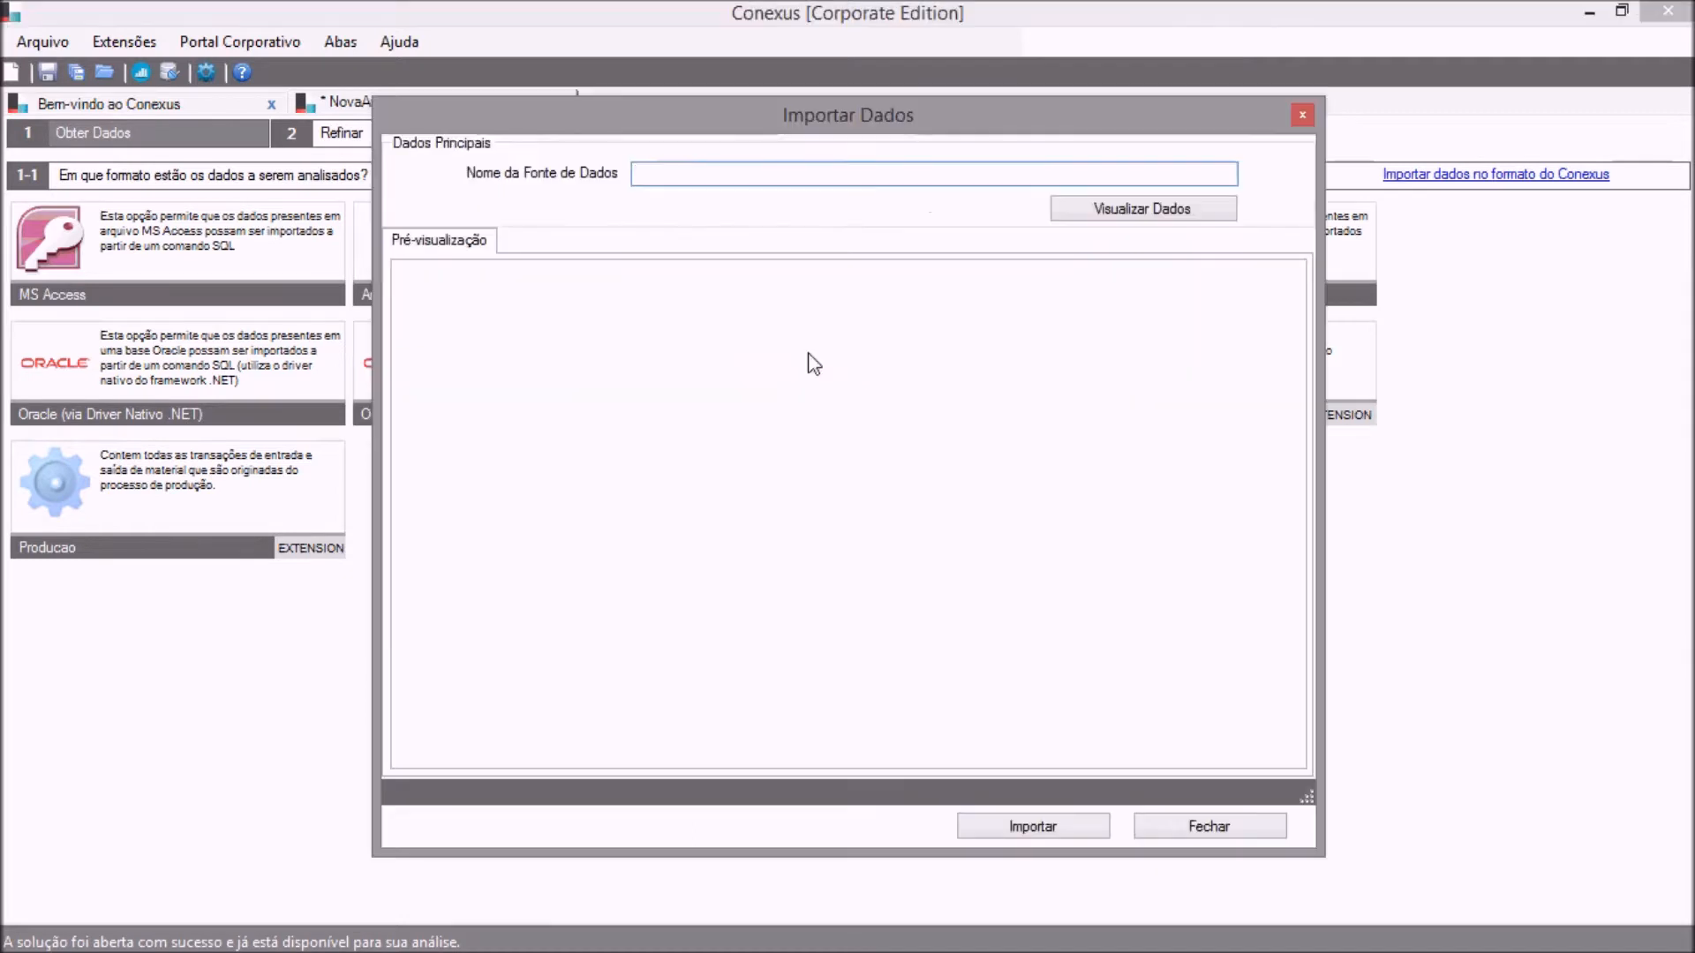
type("Balanca")
key("BackSpace")
key("BackSpace")
key("BackSpace")
key("BackSpace")
key("BackSpace")
key("BackSpace")
key("BackSpace")
type("PEsa")
key("BackSpace")
key("BackSpace")
key("BackSpace")
type("esagem")
left_click(1097, 212)
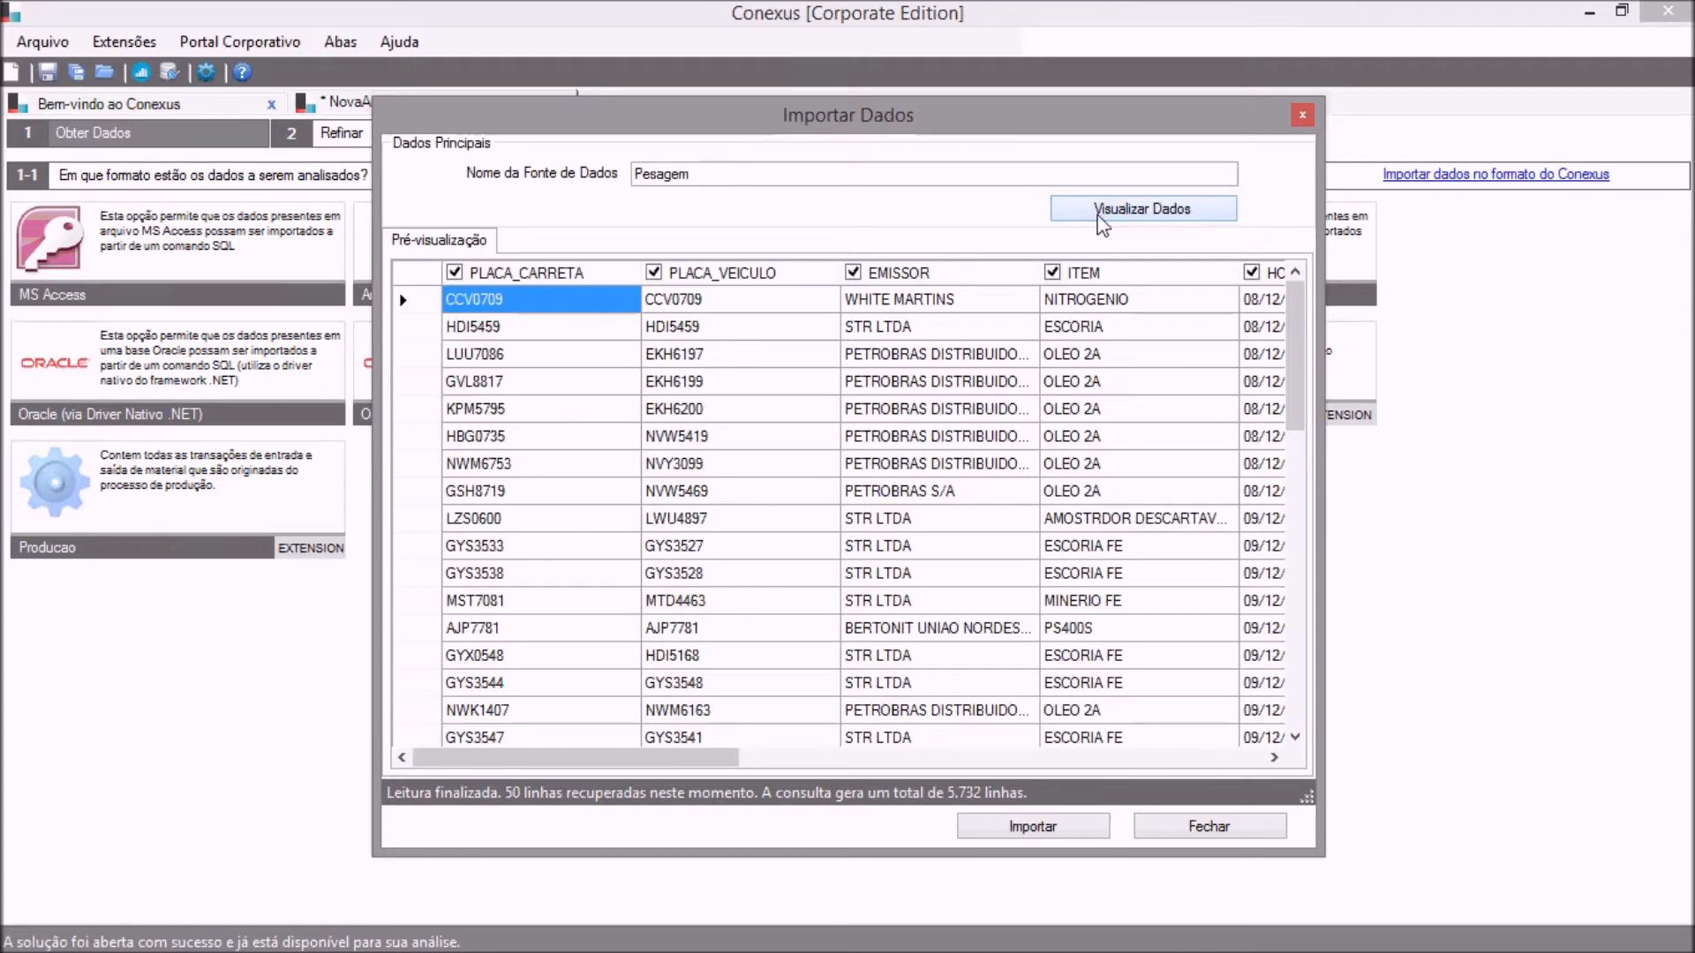
left_click(870, 758)
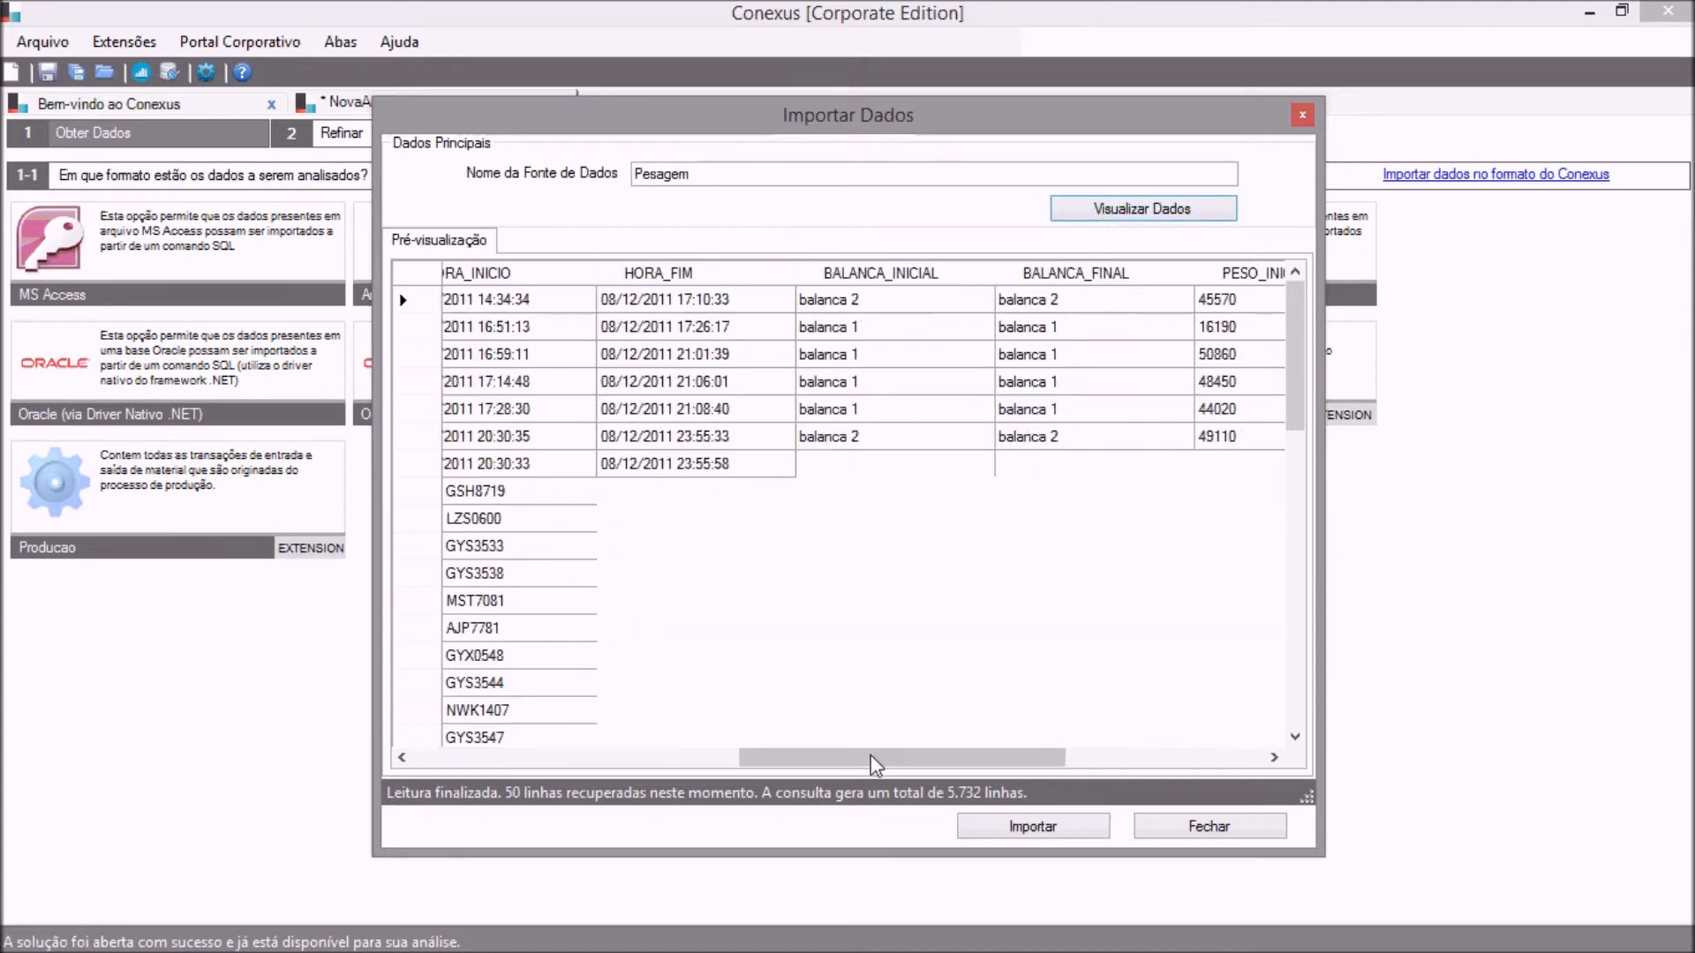
left_click(430, 759)
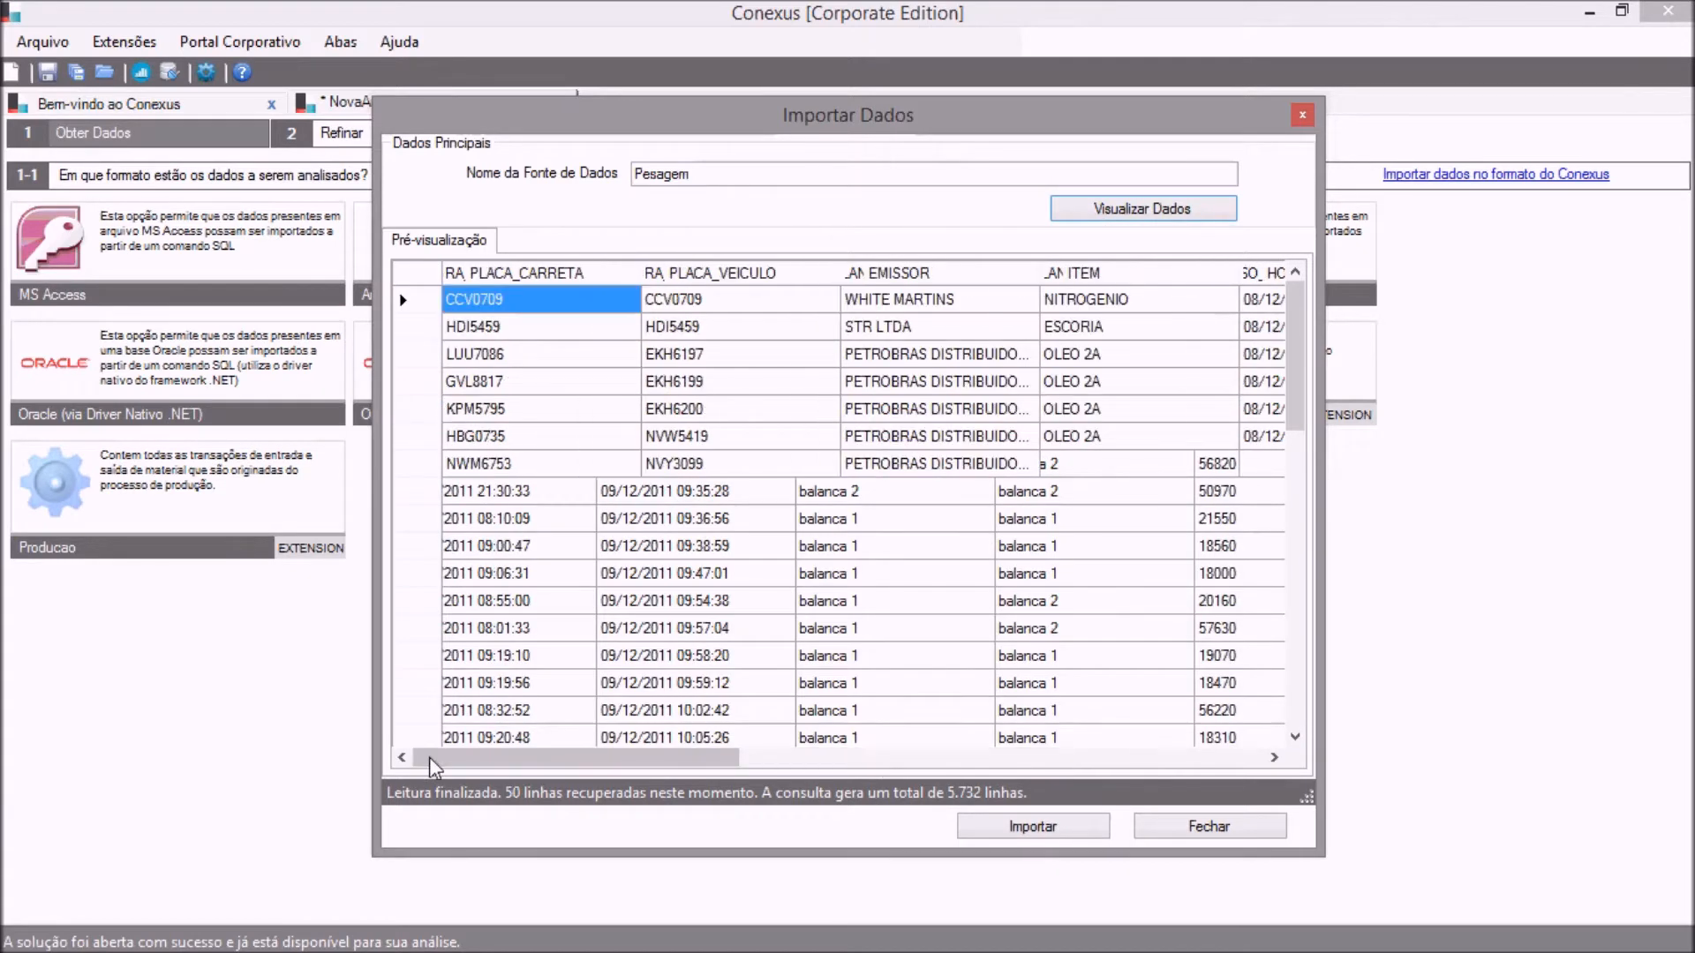
left_click(1302, 115)
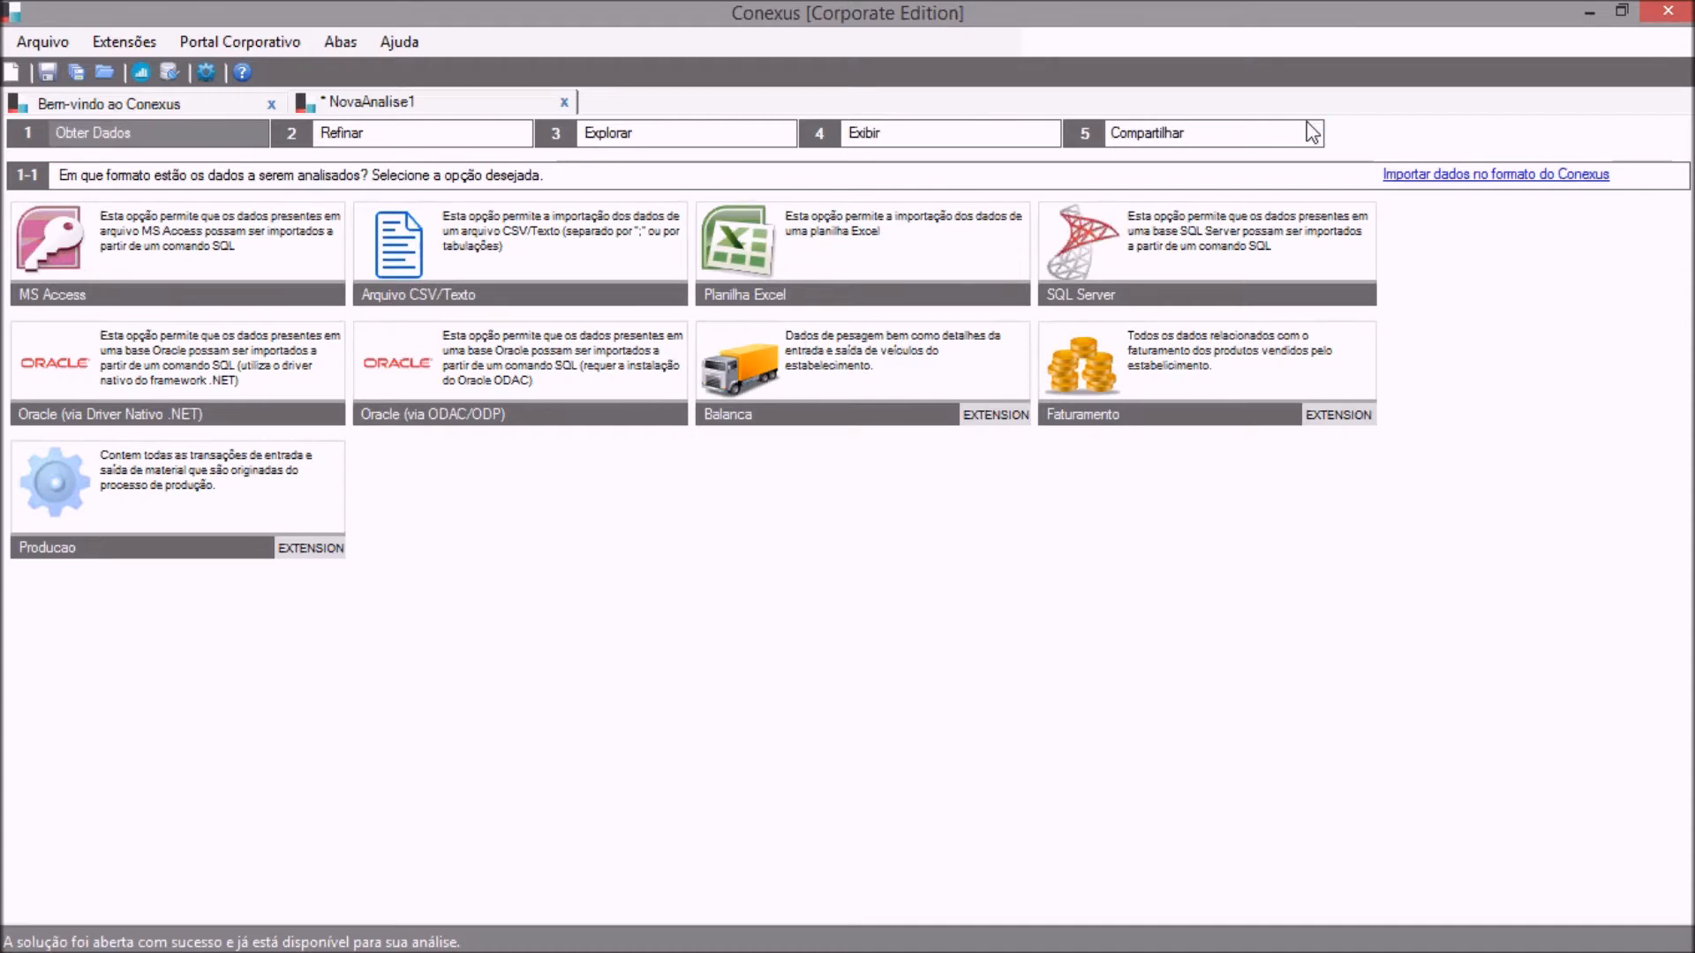
Import the Conexus-format data source sales.cds from the 01-Material folder.
left_click(1414, 176)
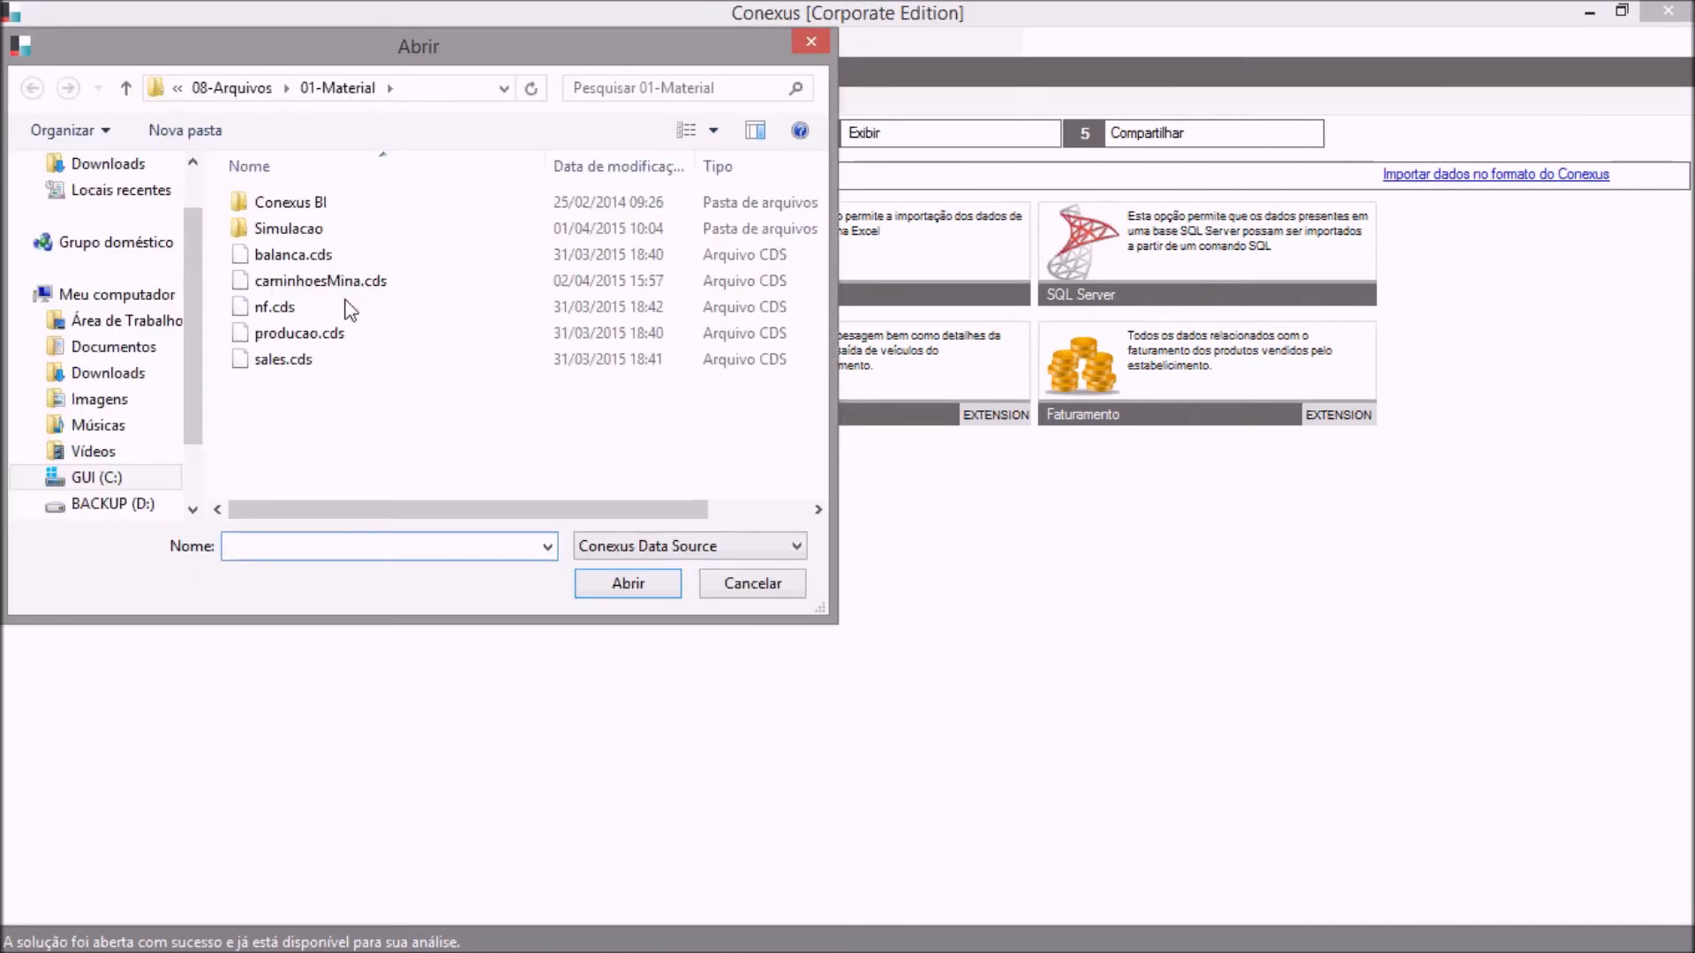
left_click(294, 364)
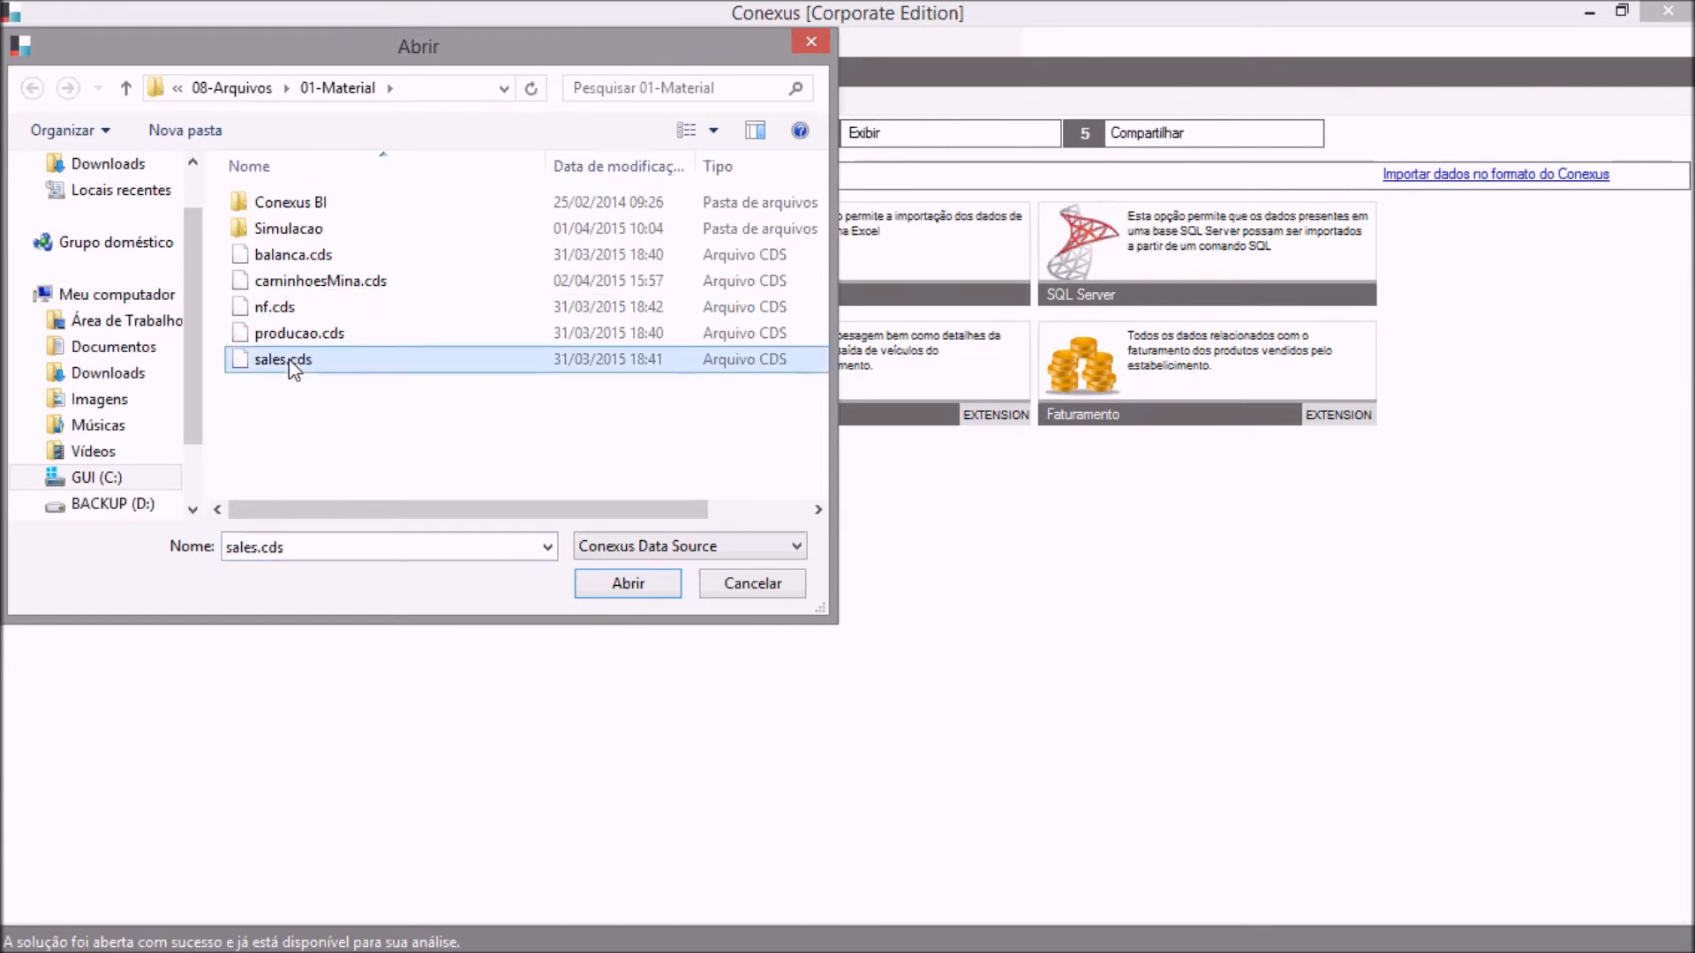
left_click(586, 585)
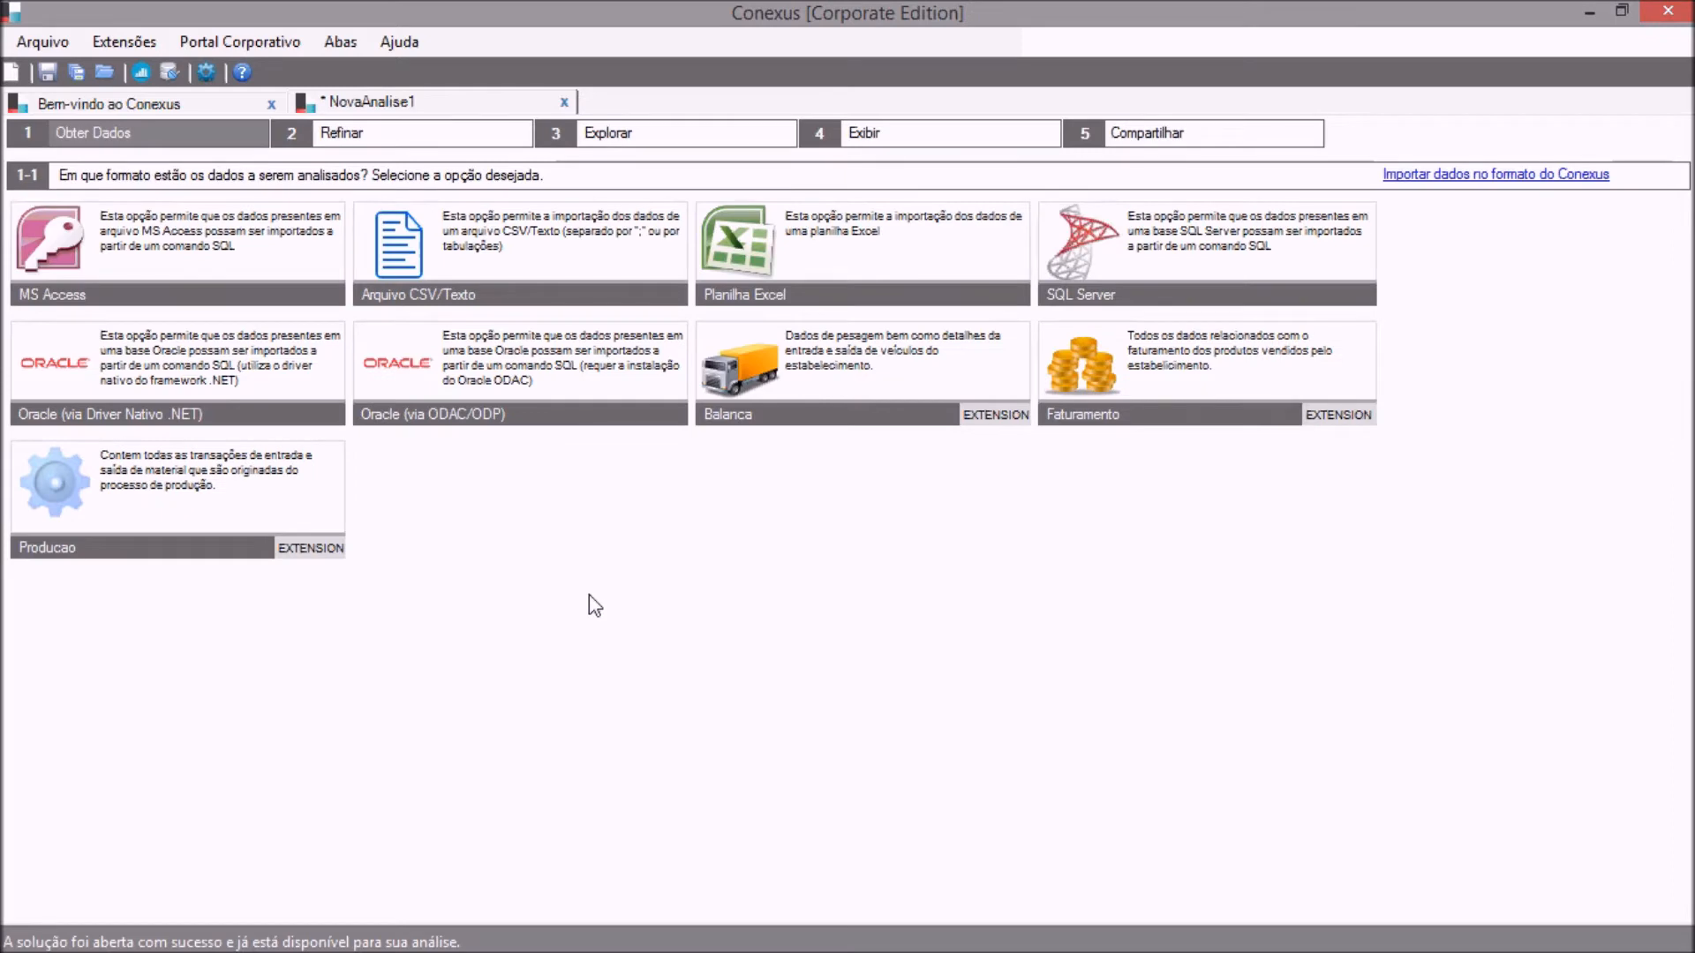
Examine the PRODUTO dimension's field type, display values and colours in the Refinar stage.
left_click(415, 142)
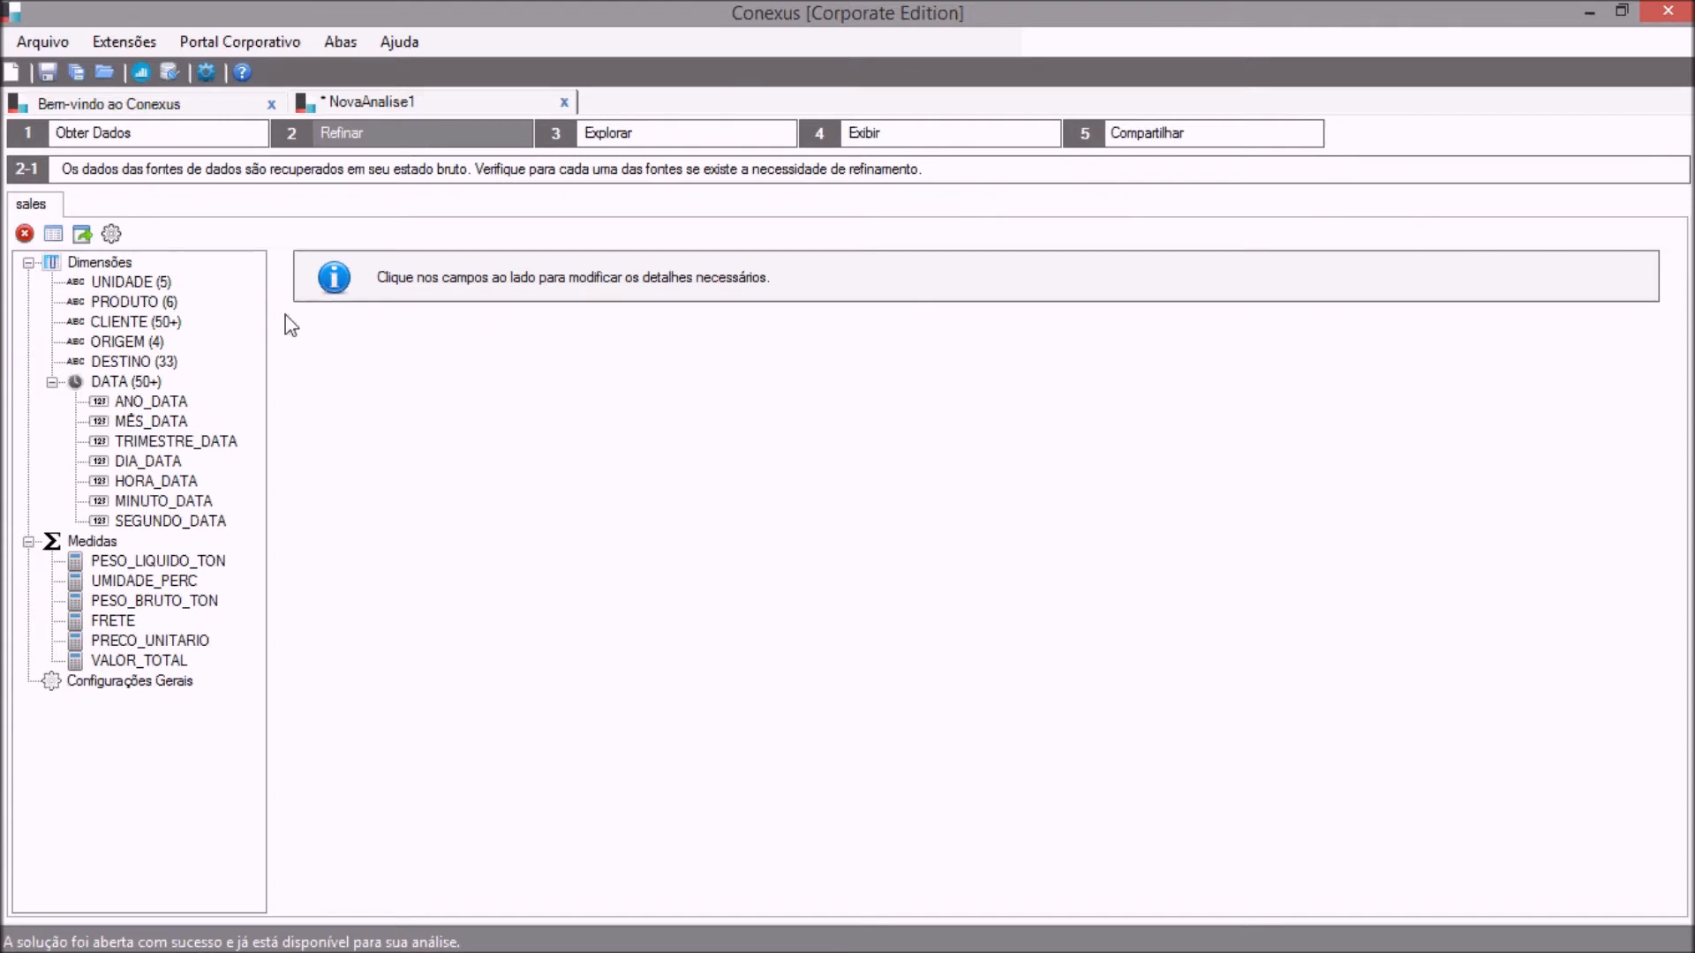
left_click(162, 301)
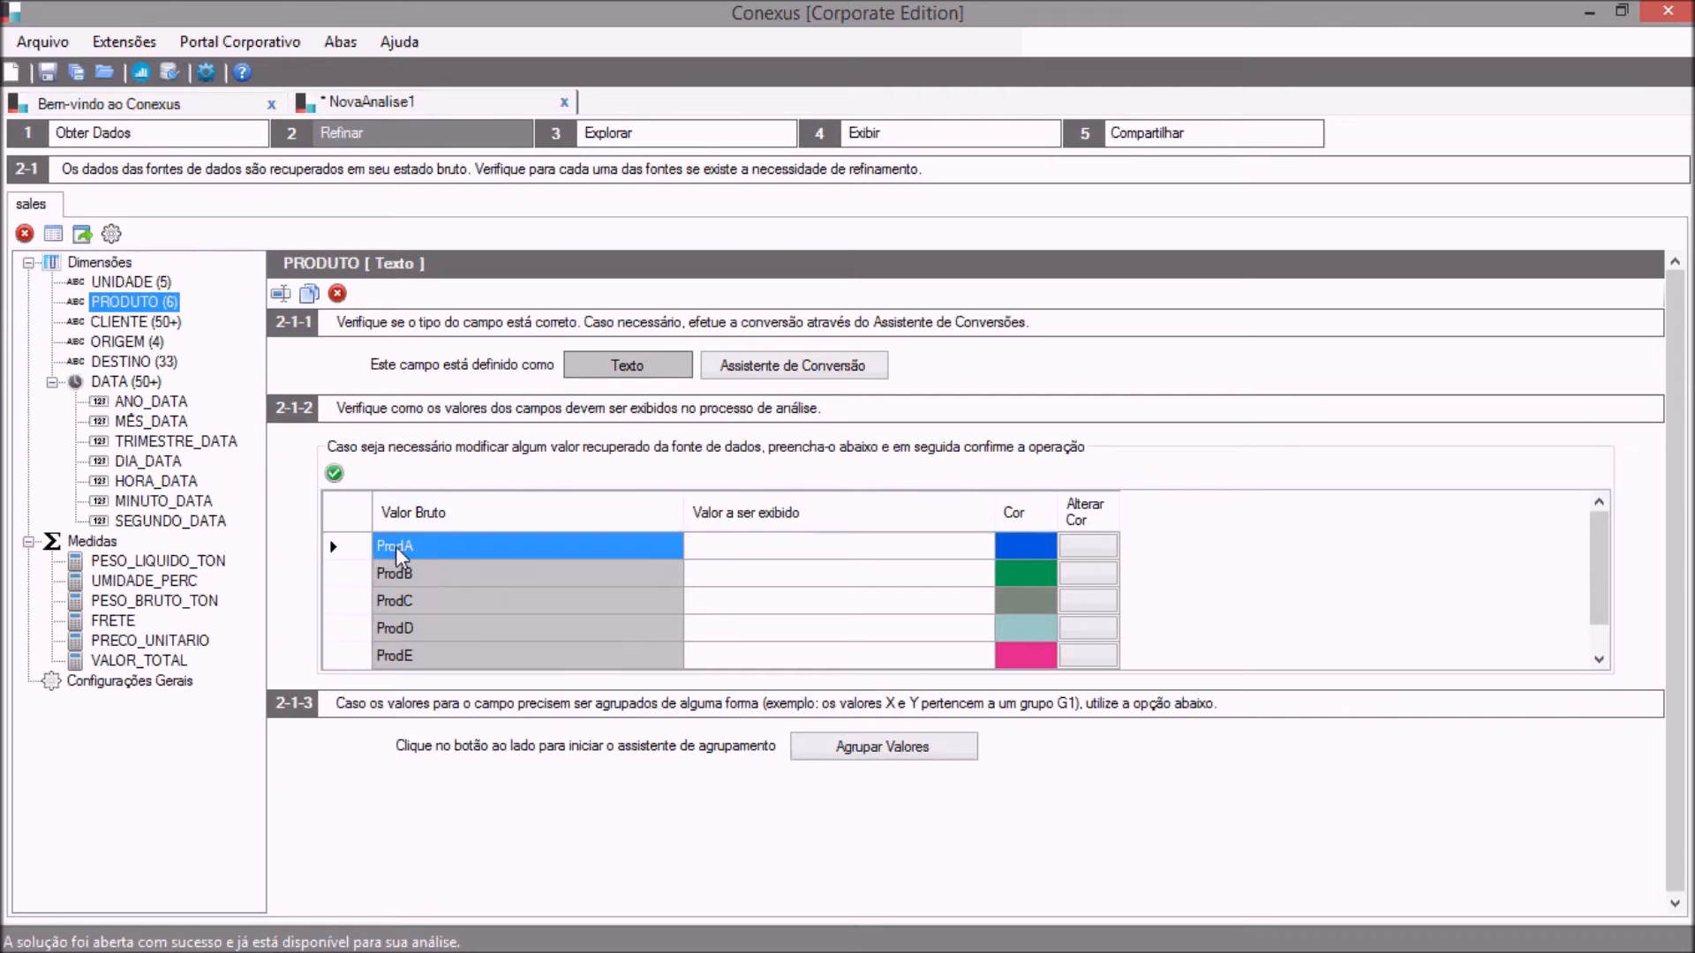
left_click(709, 540)
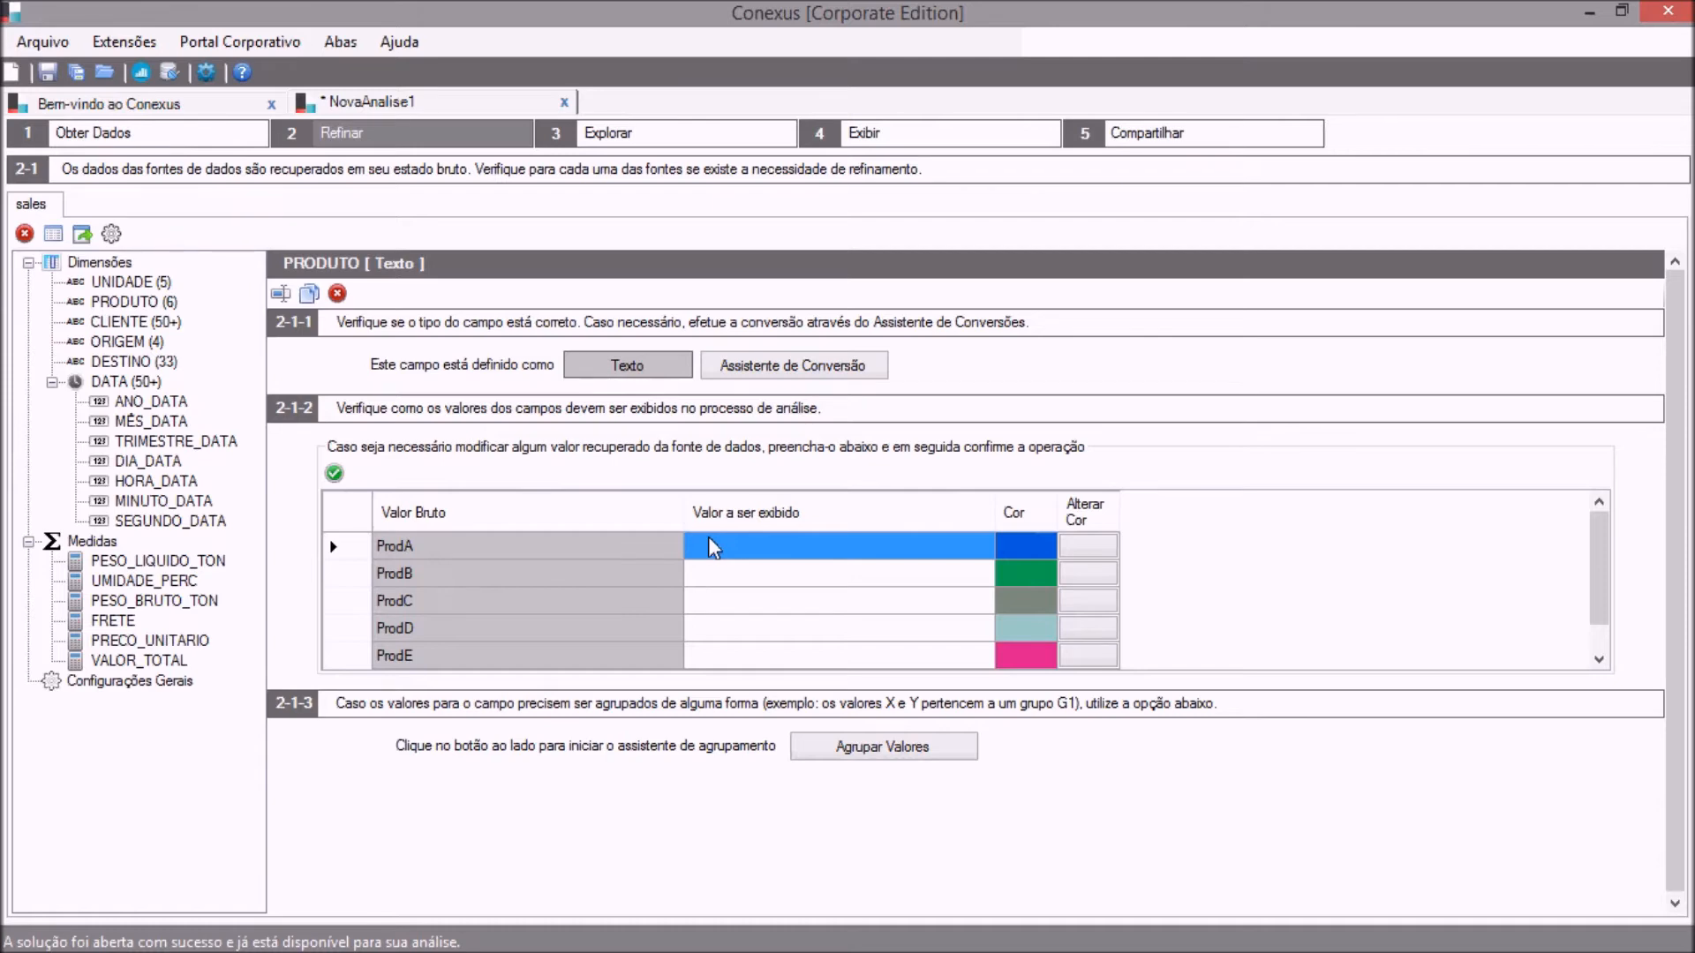
Draft the calculated measure formula [PESO_BRUTO_TON] - [PESO_LIQUIDO_TON] for the sales source and close the editor without creating the field.
left_click(112, 234)
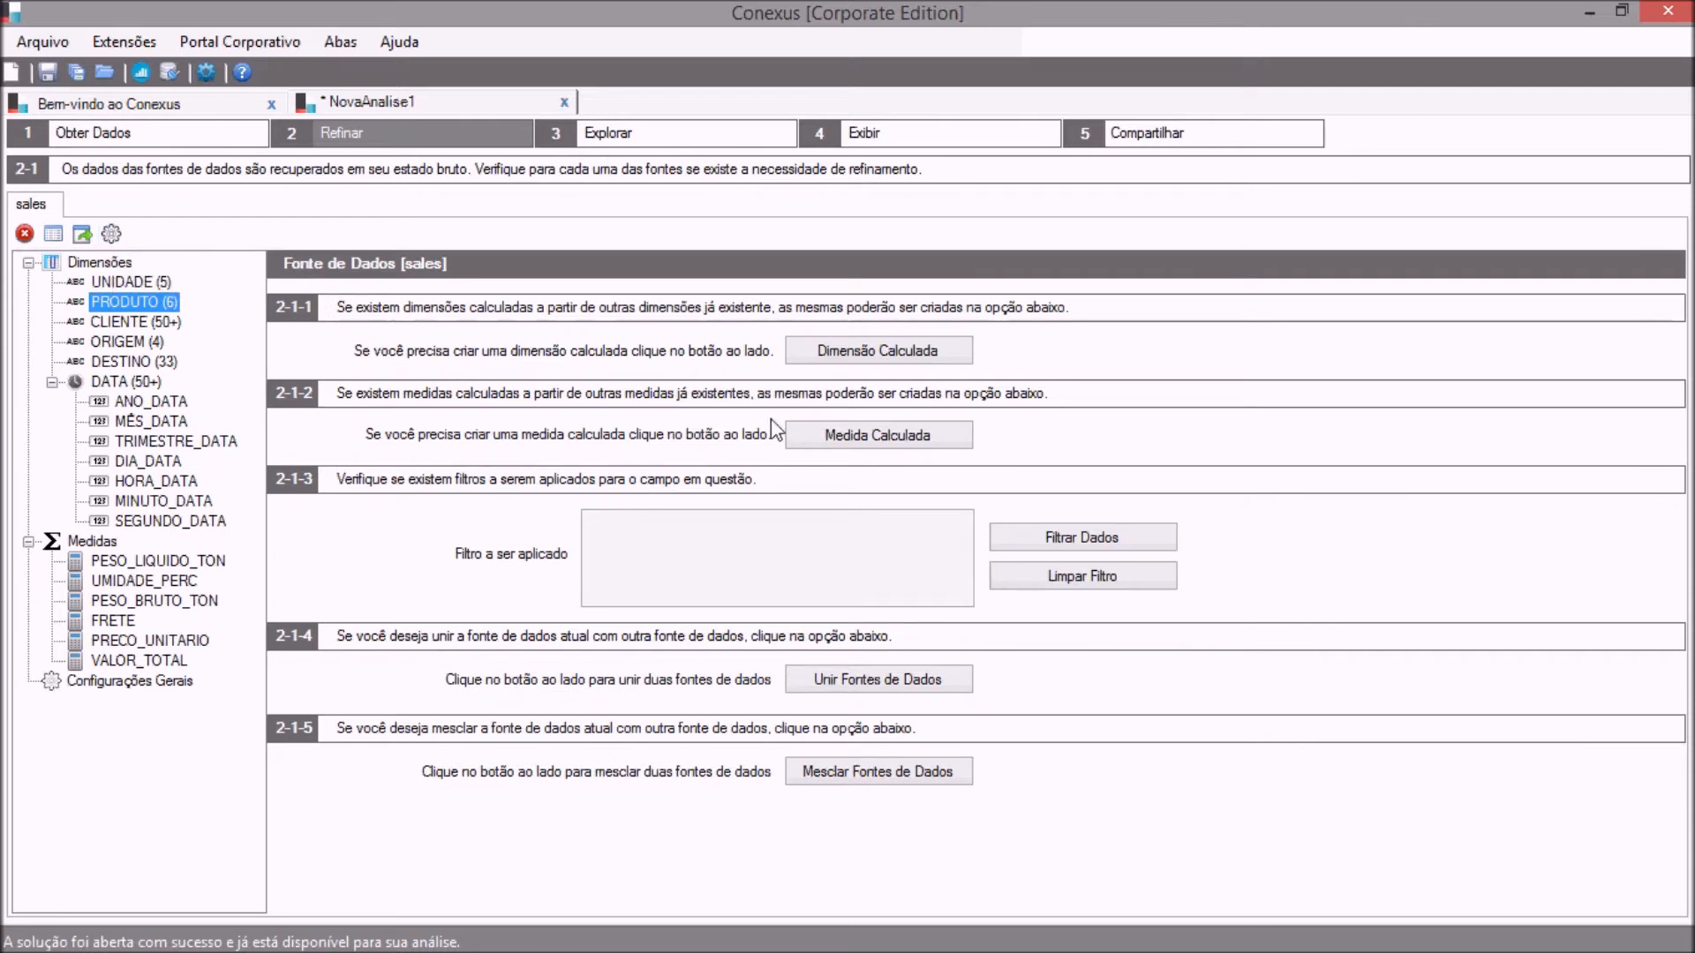
left_click(806, 444)
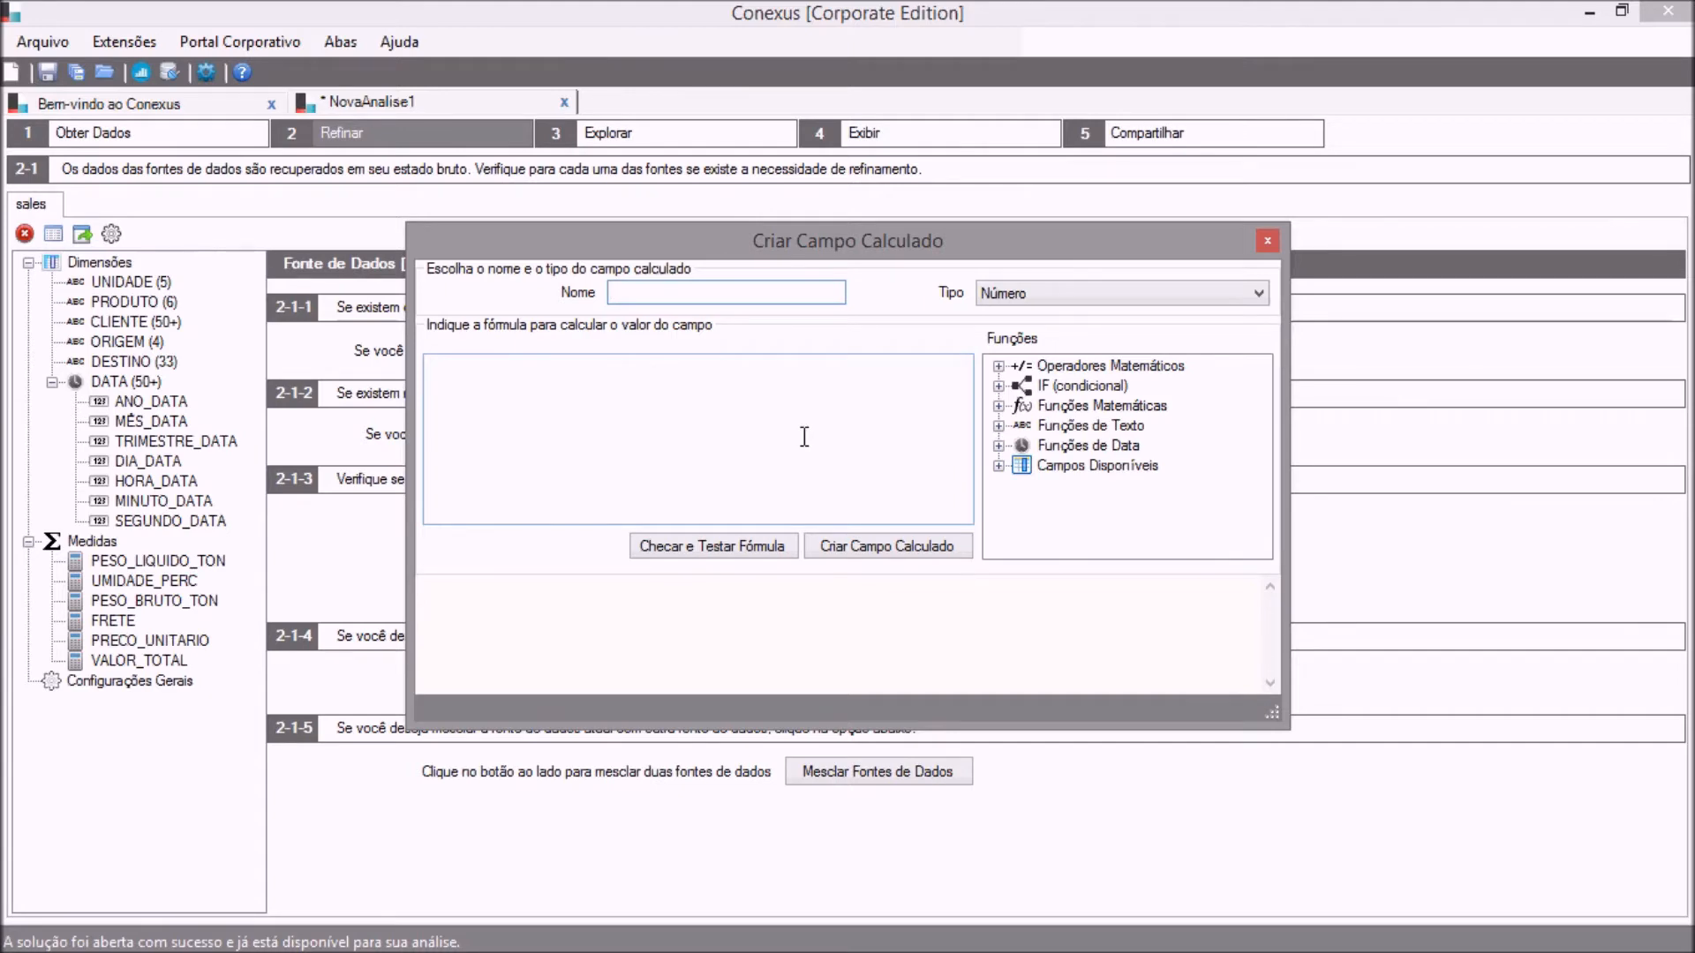
left_click(999, 466)
left_click(1262, 528)
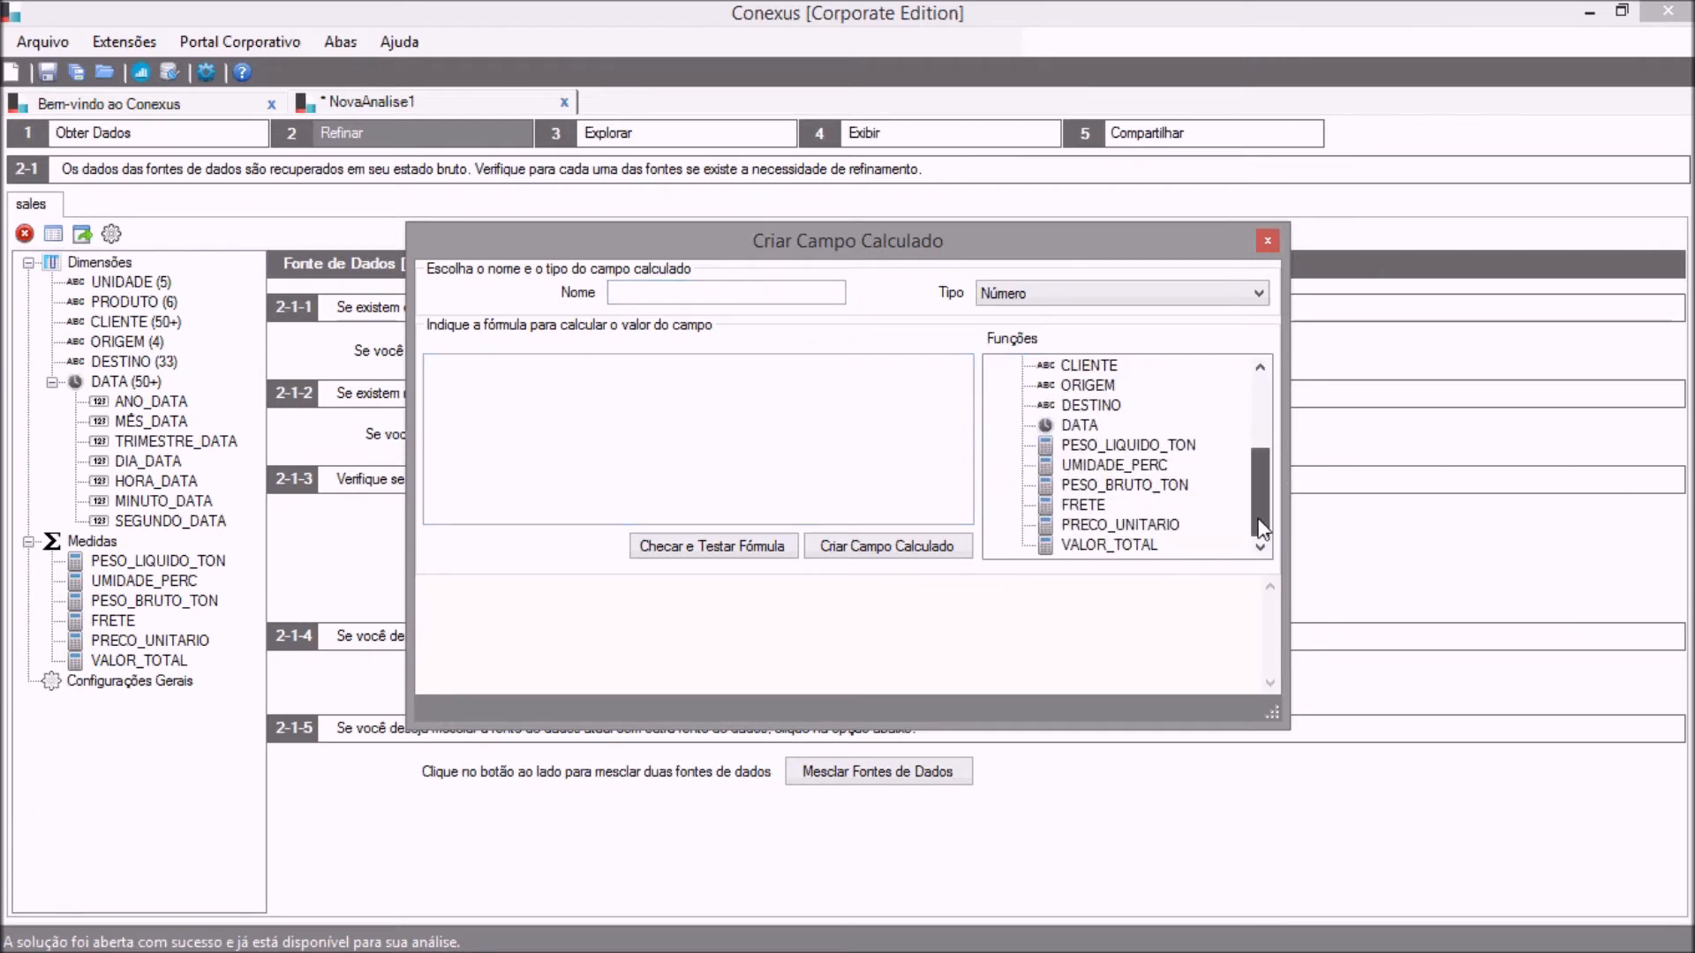
double_click(1116, 487)
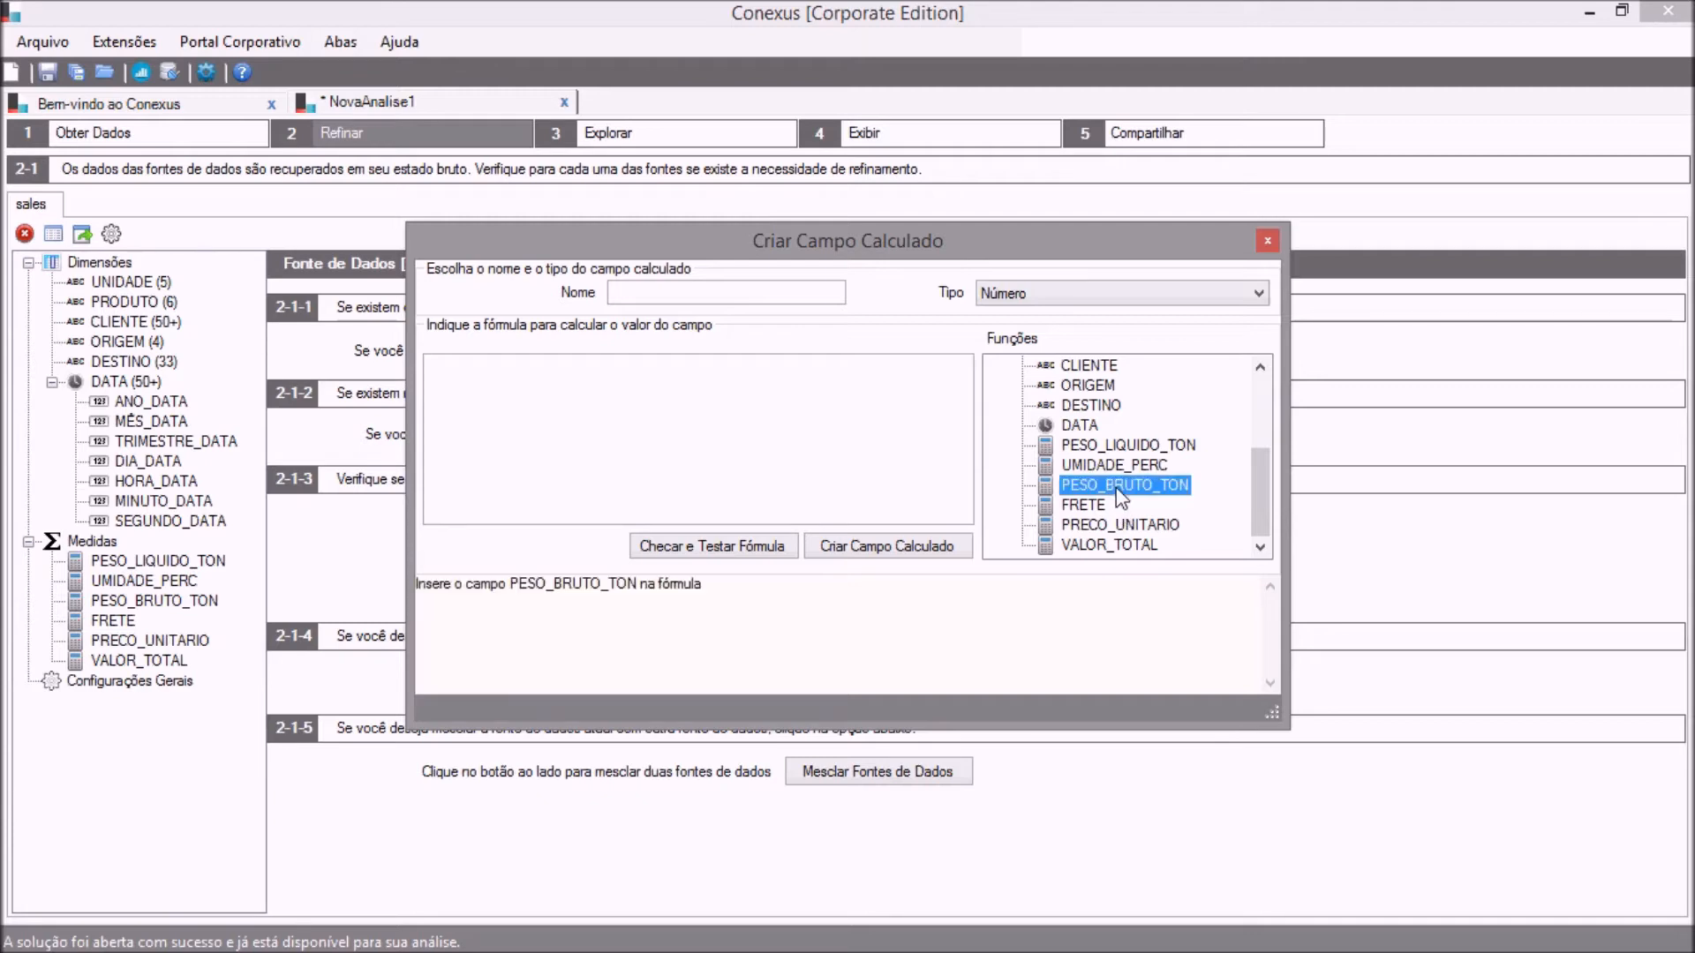
left_click(896, 416)
type("-")
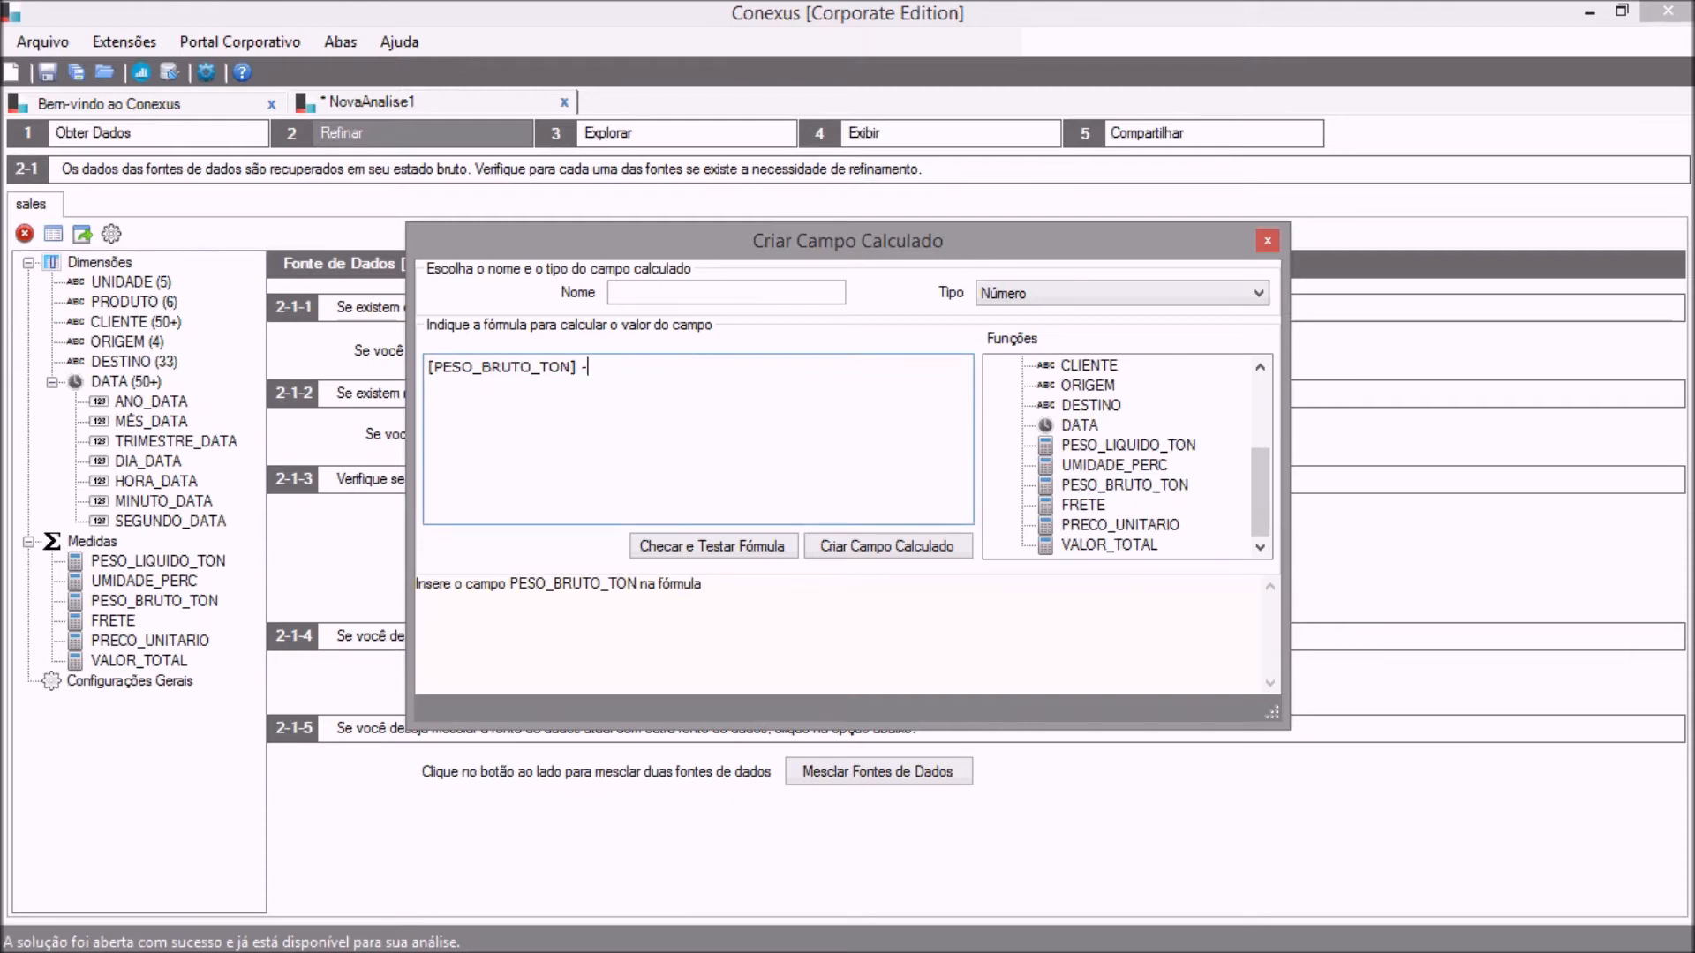
left_click(1094, 447)
double_click(1094, 447)
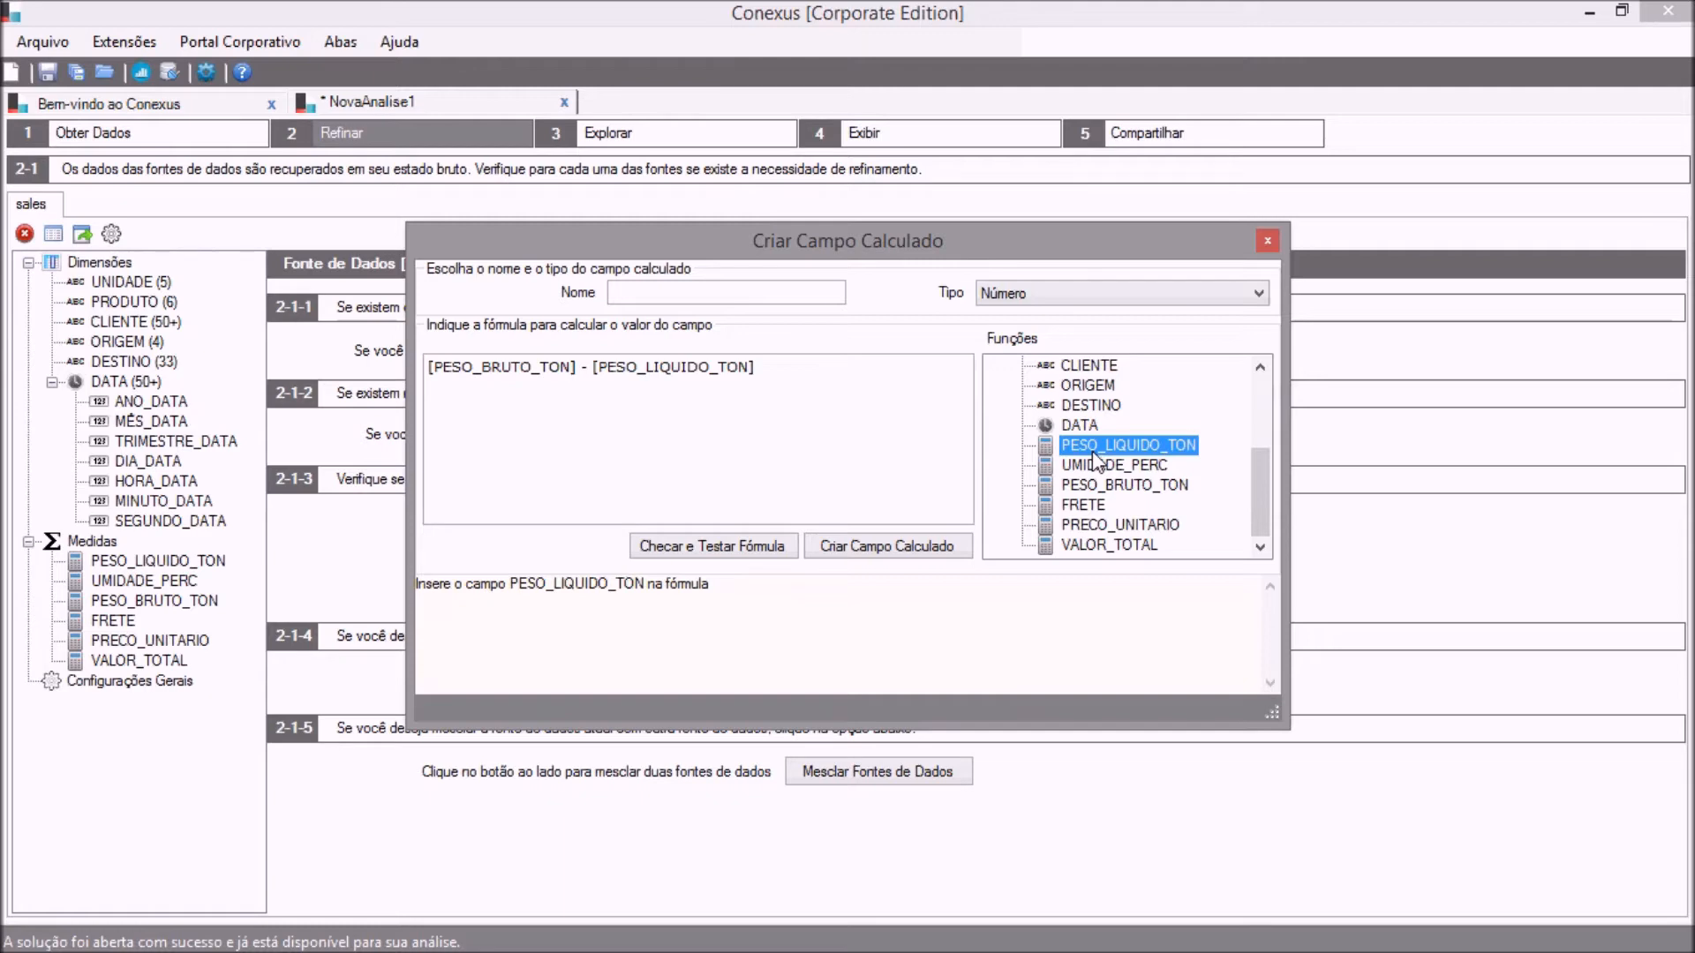
left_click(1268, 241)
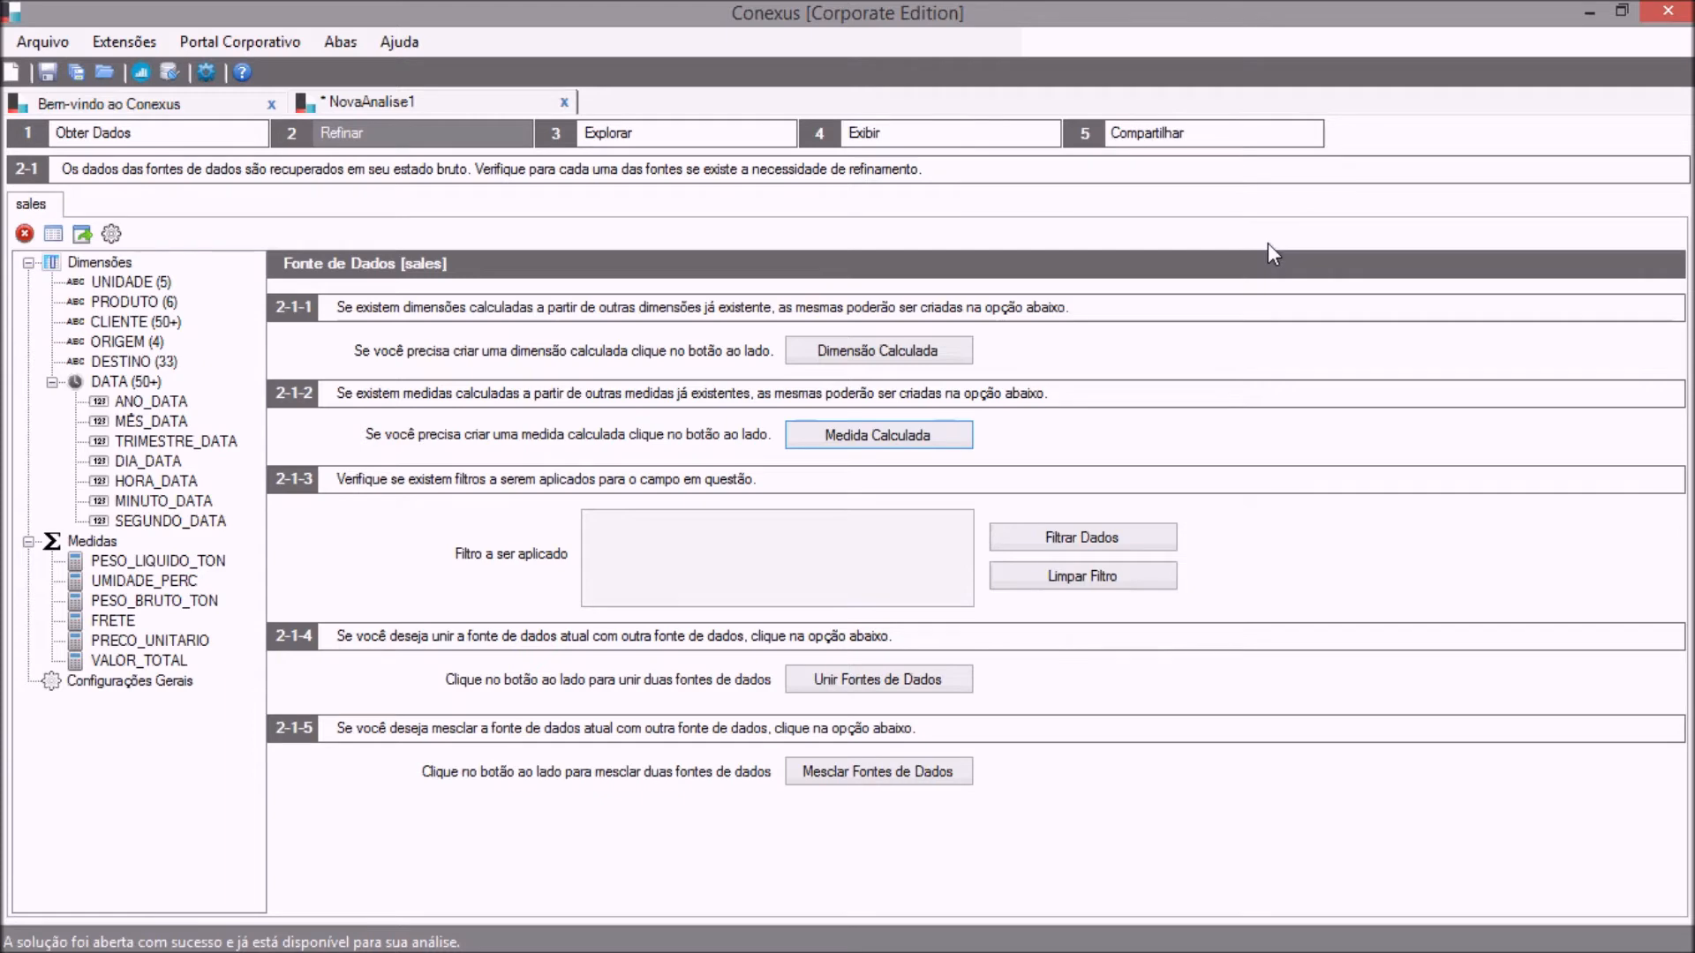
Examine the available fields and the mathematical, text and date functions for a data filter on the sales source.
left_click(1062, 543)
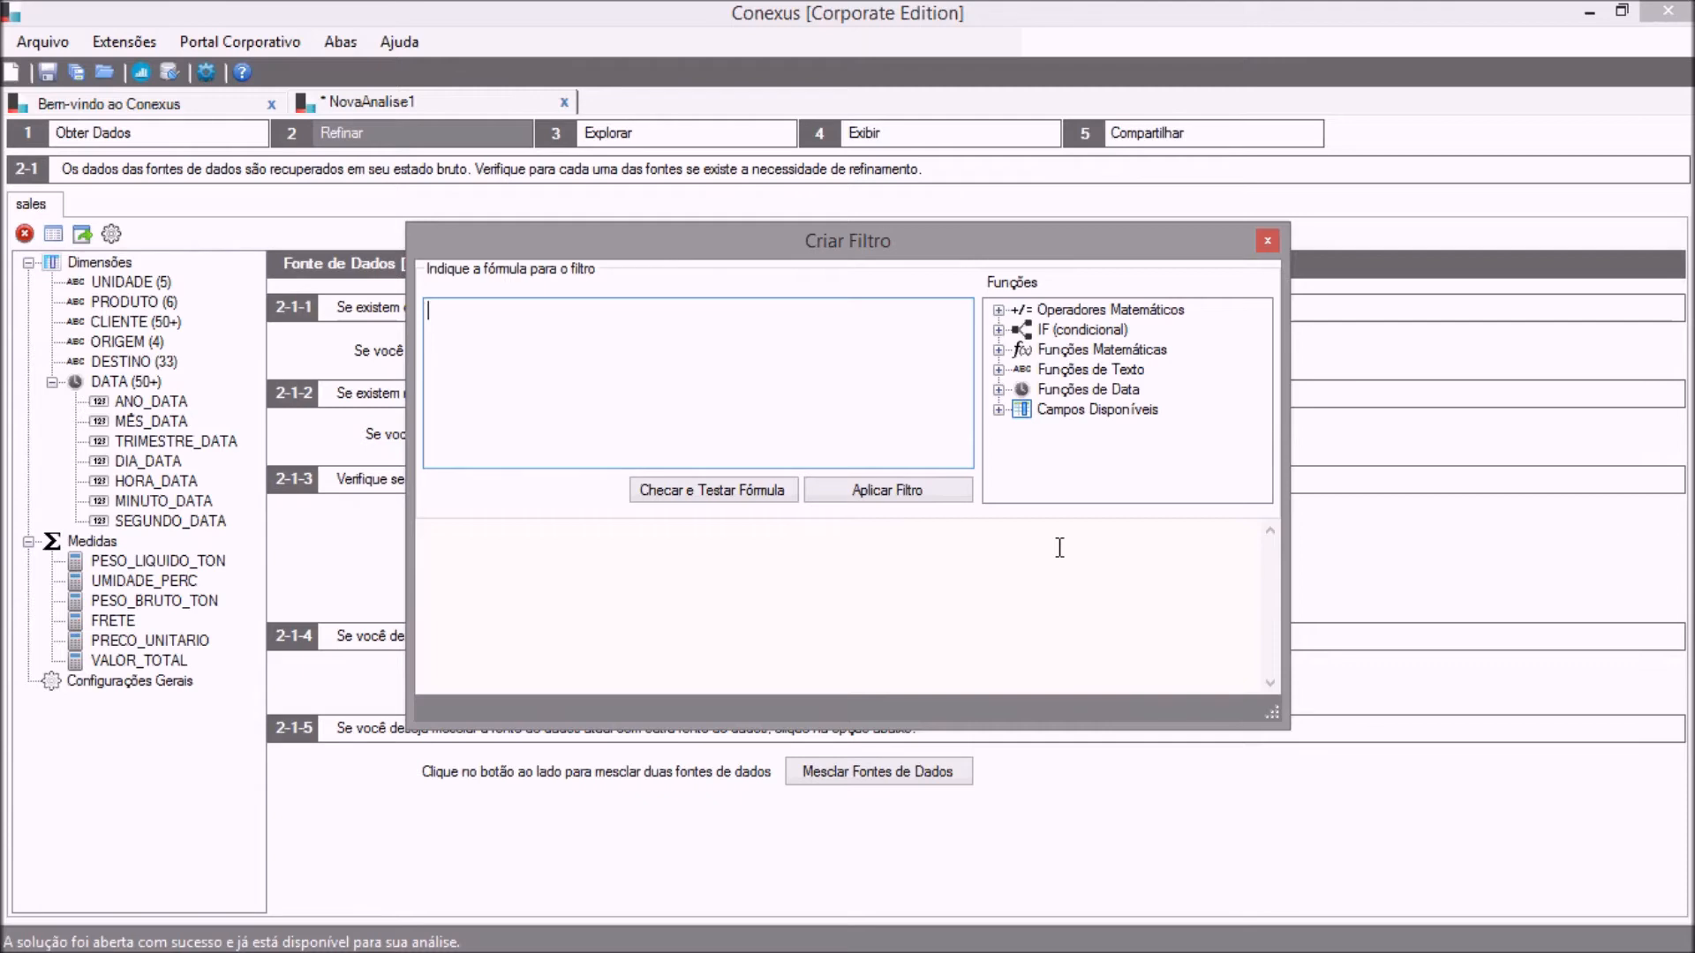
left_click(997, 409)
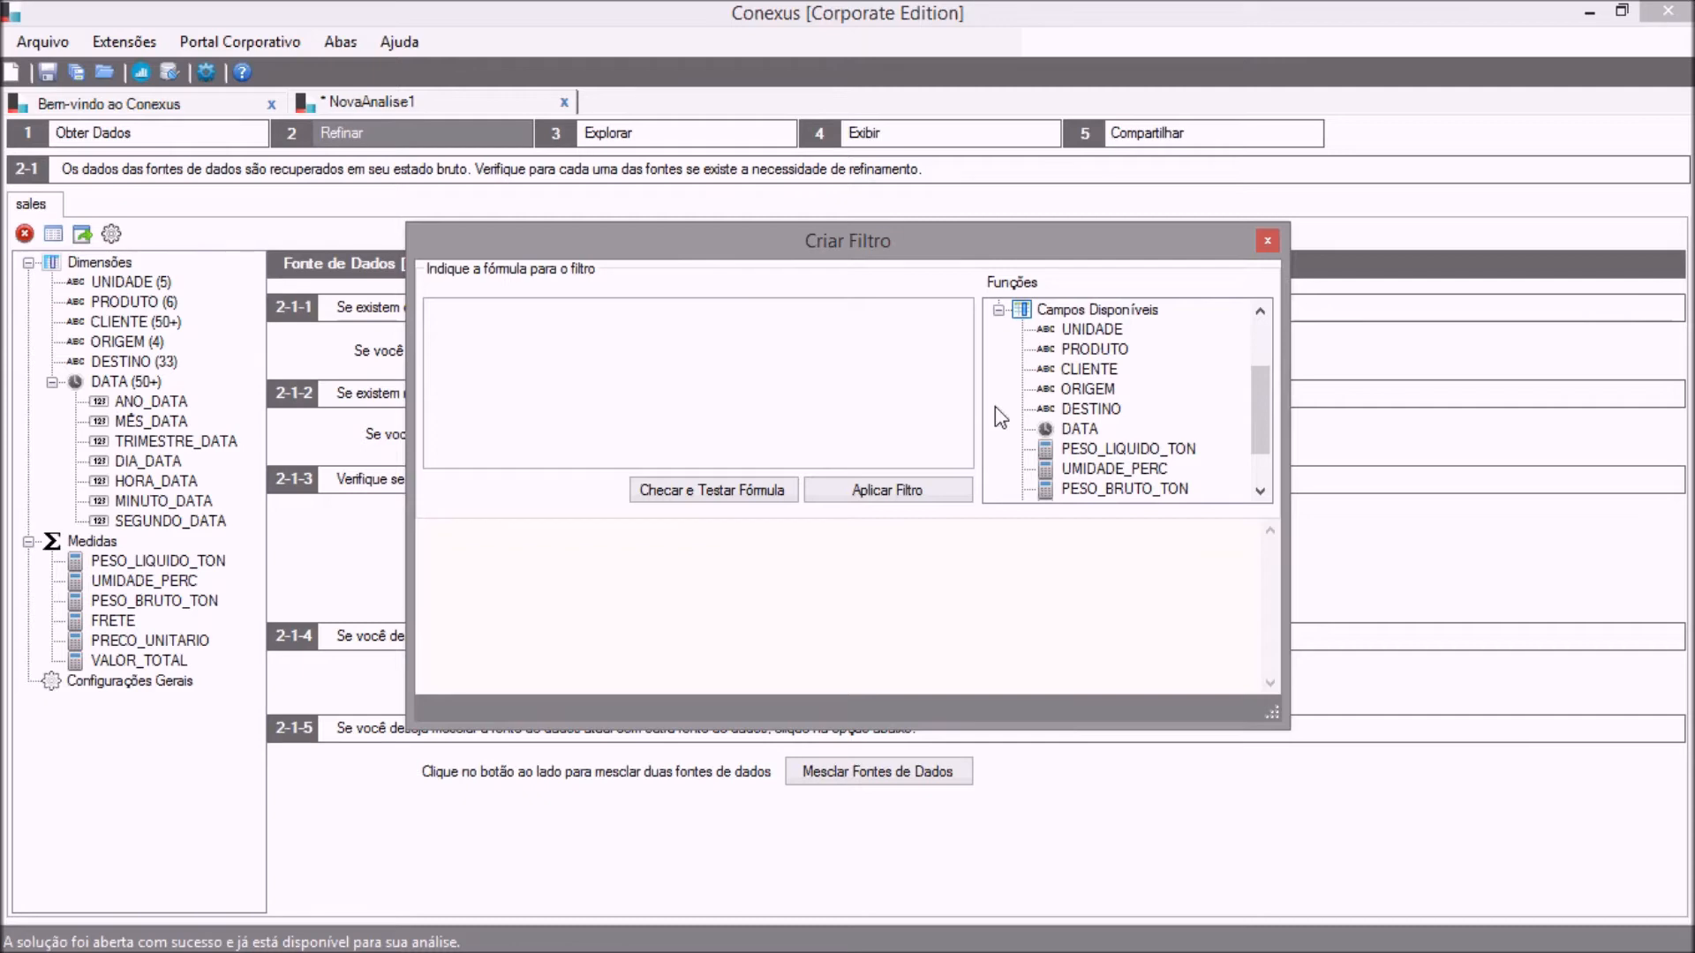
left_click(997, 310)
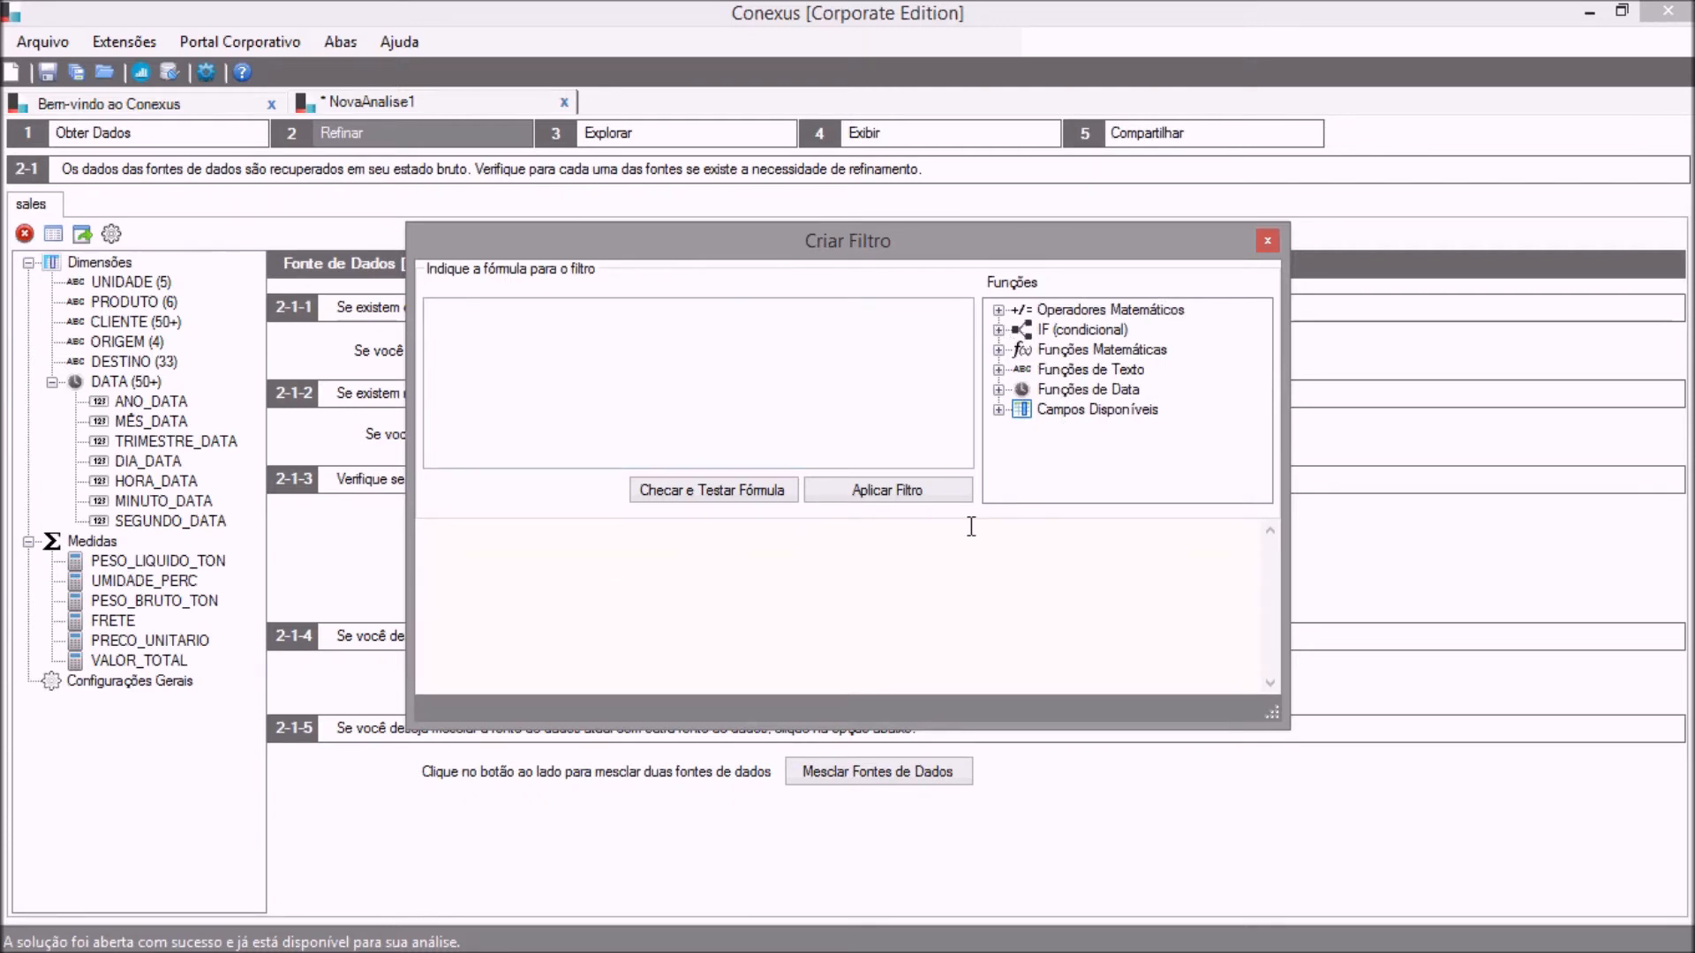
left_click(999, 350)
left_click(998, 310)
left_click(998, 369)
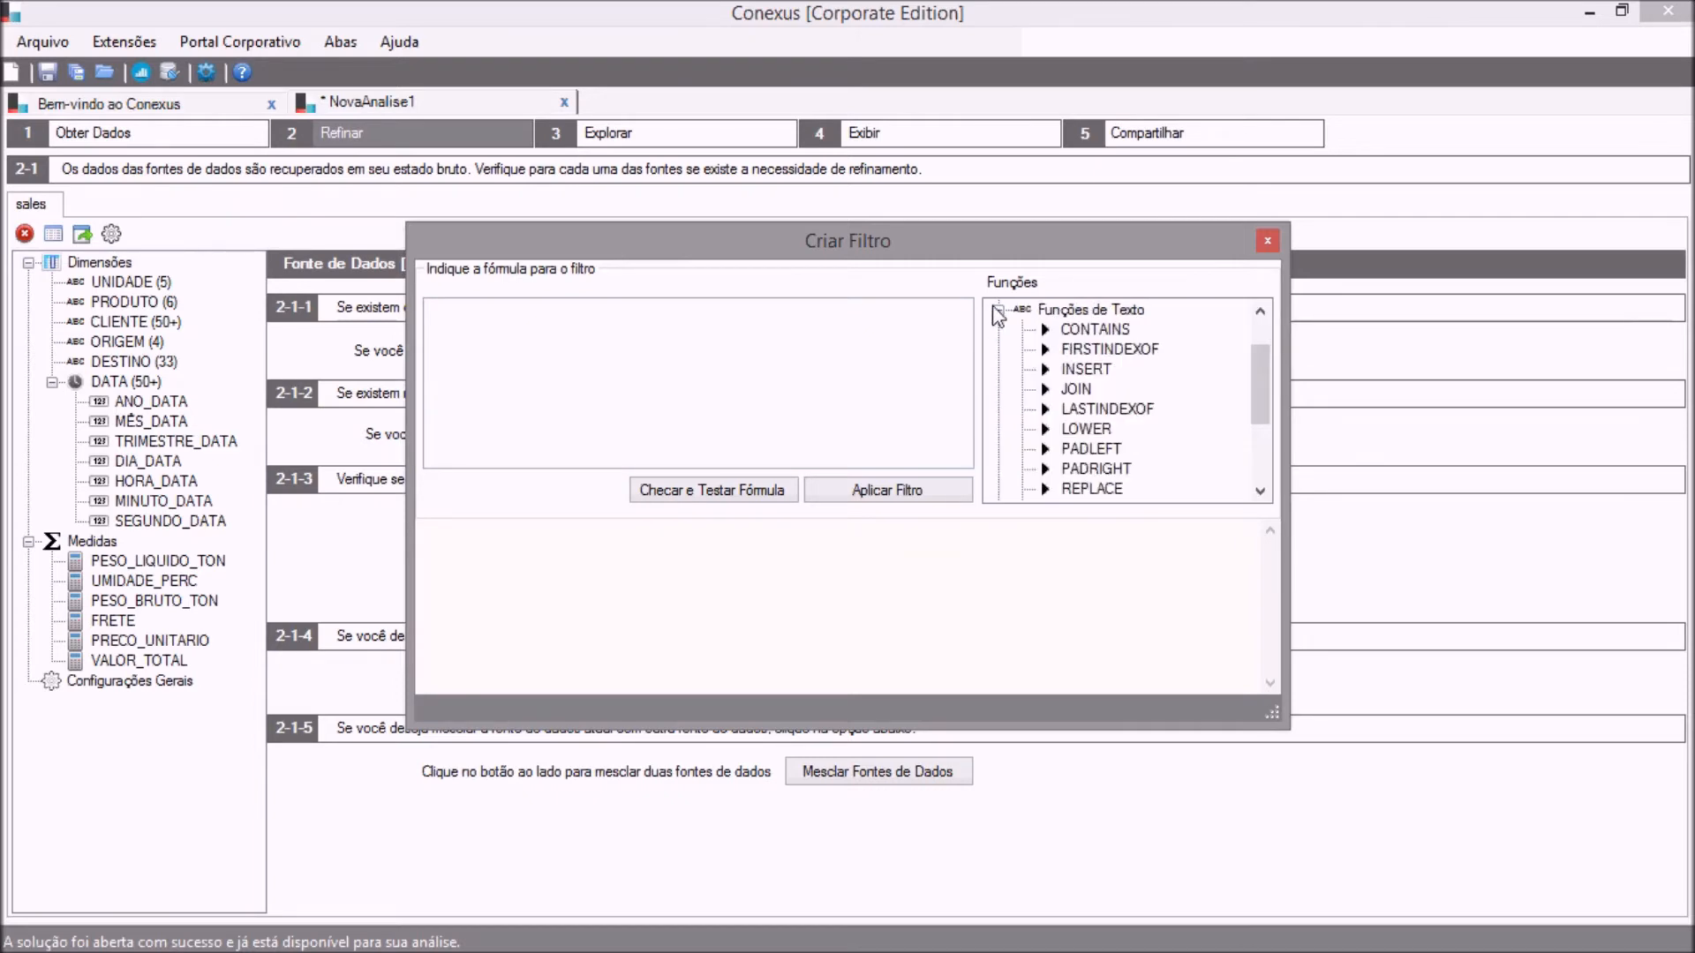
left_click(998, 310)
left_click(998, 389)
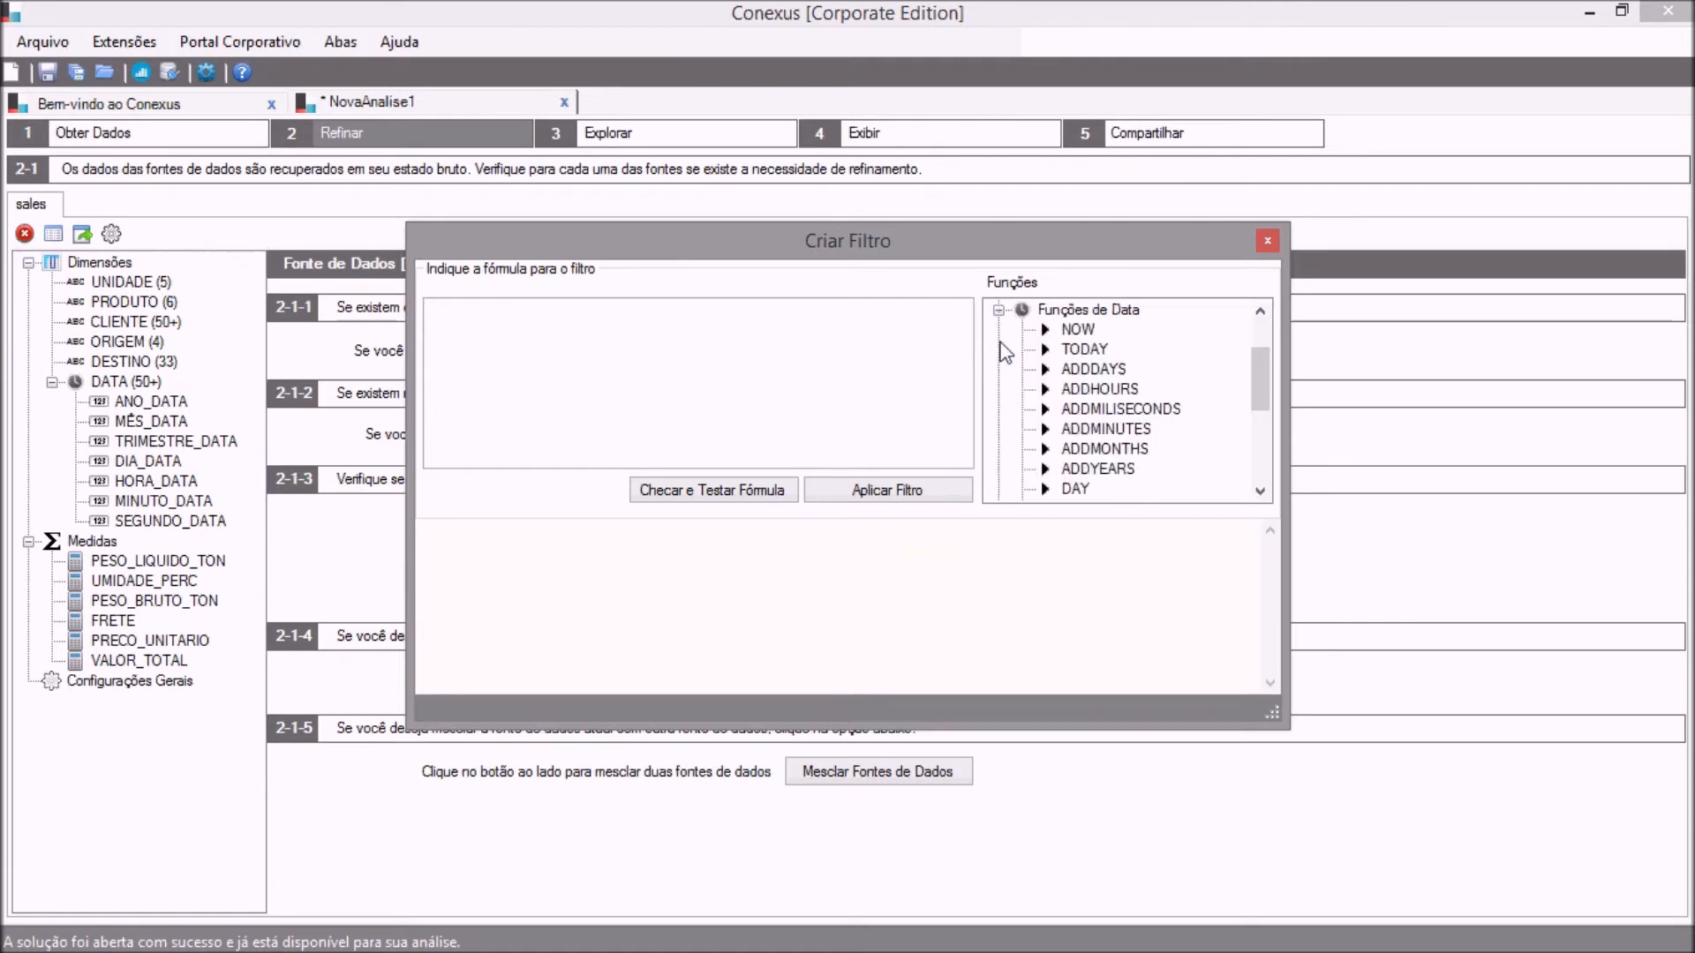
left_click(999, 310)
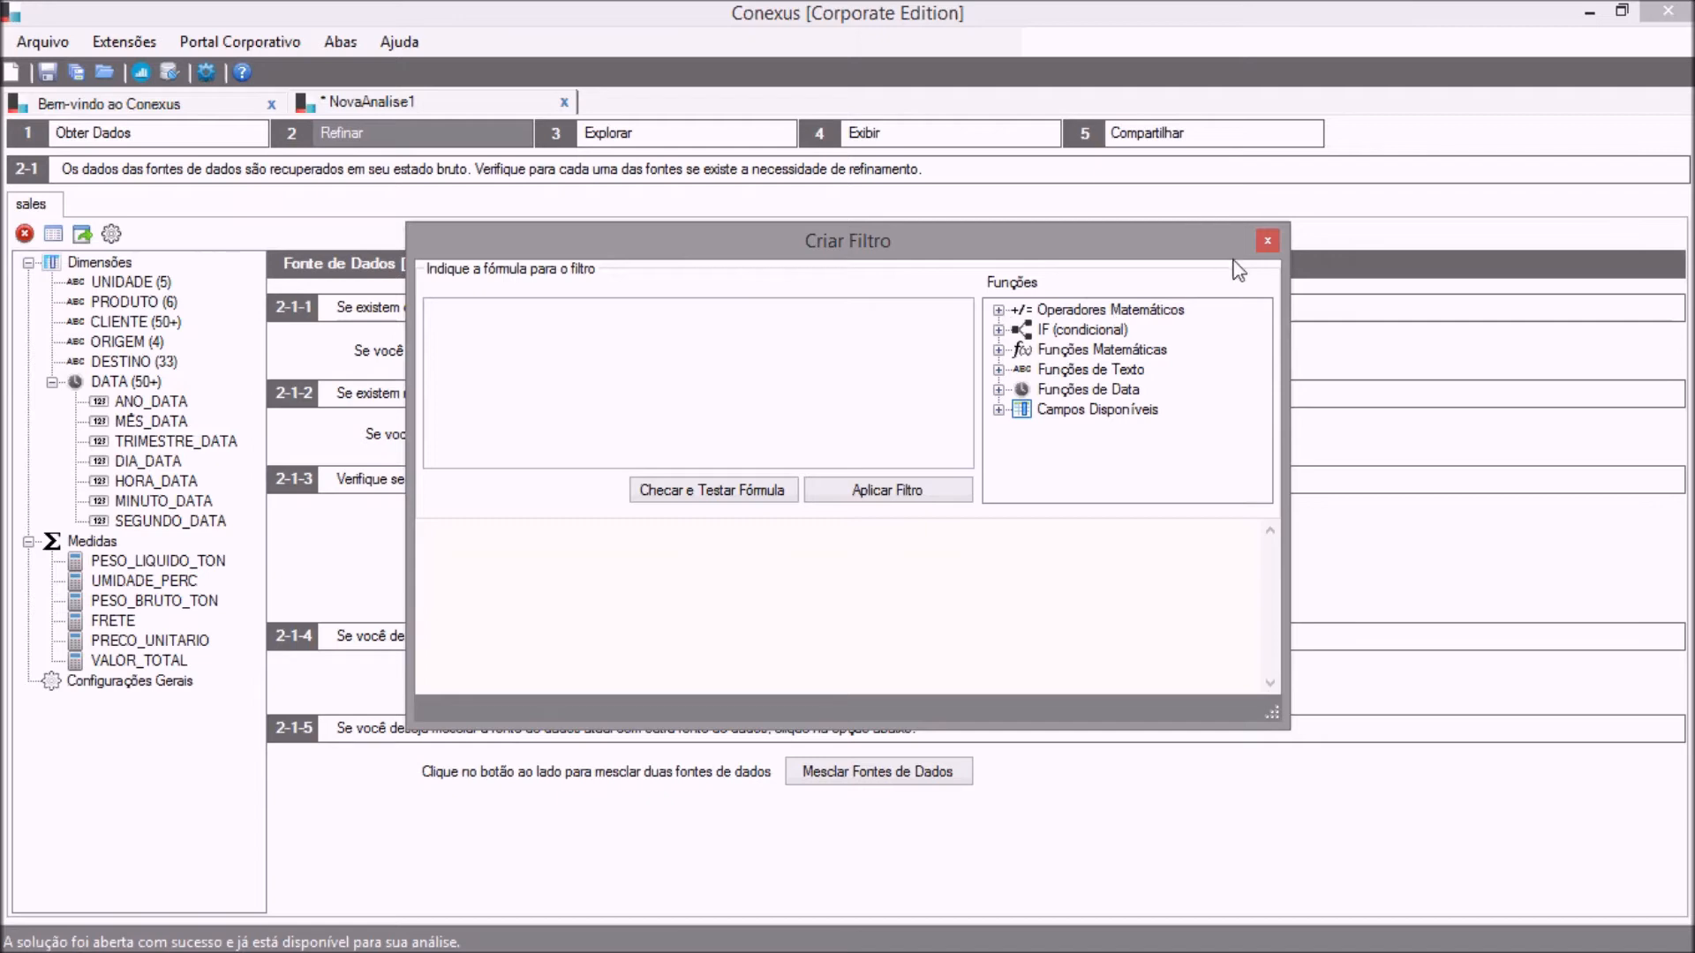
left_click(1266, 242)
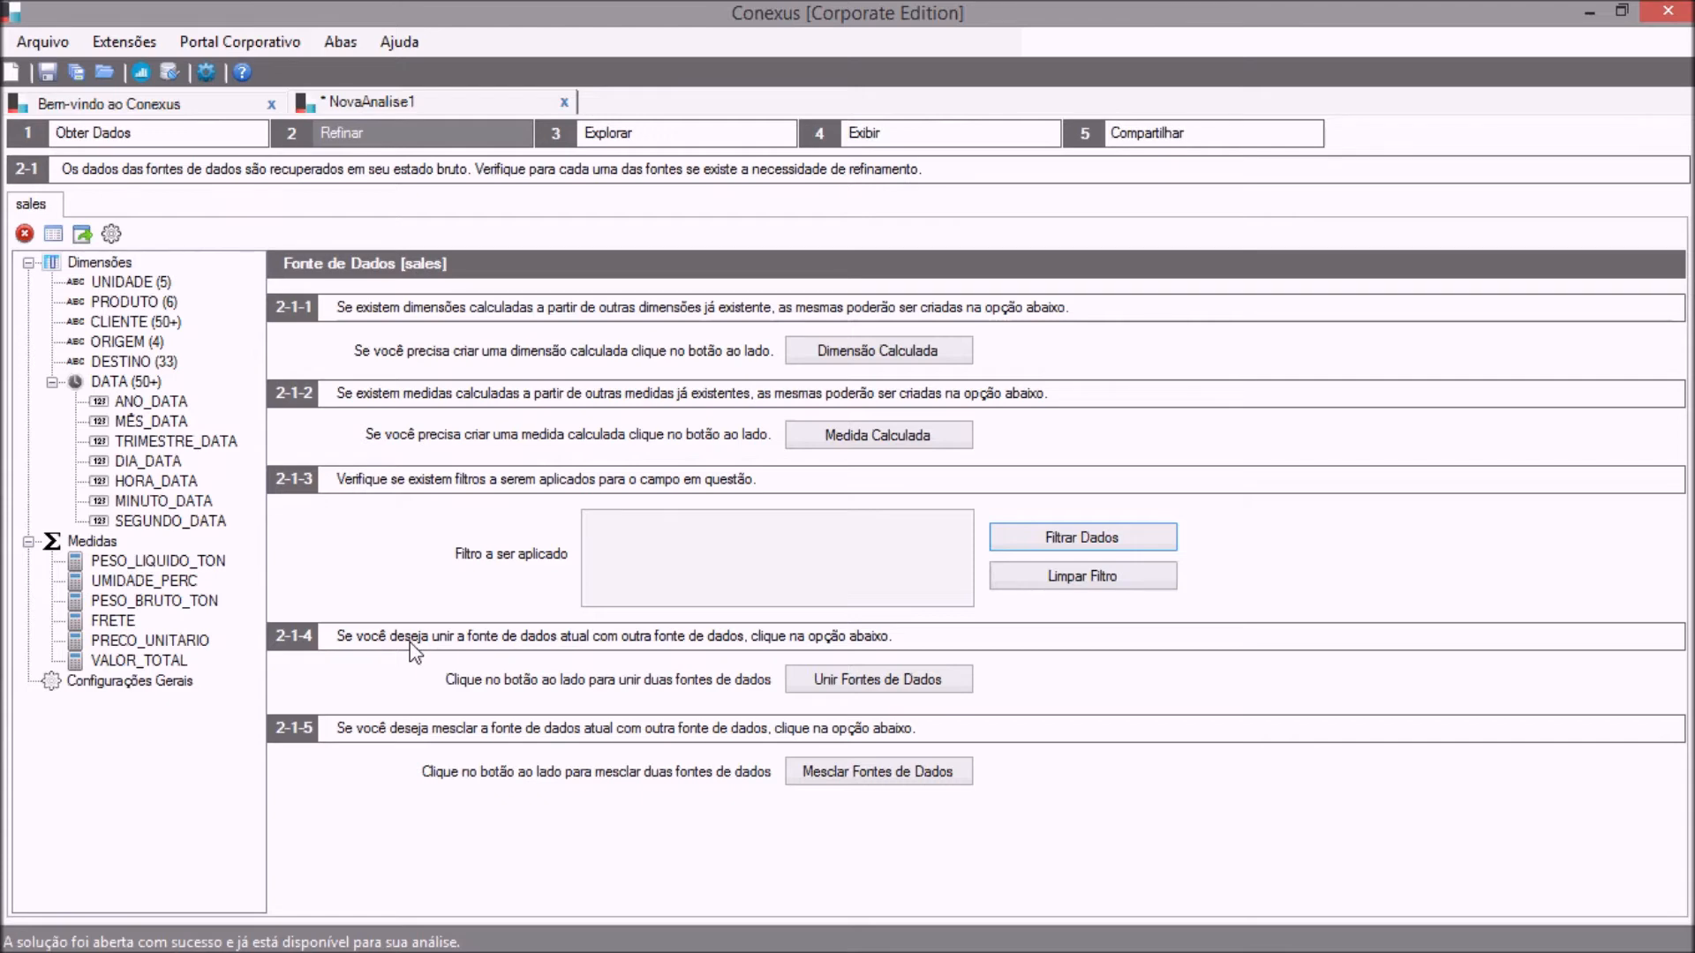
left_click(184, 134)
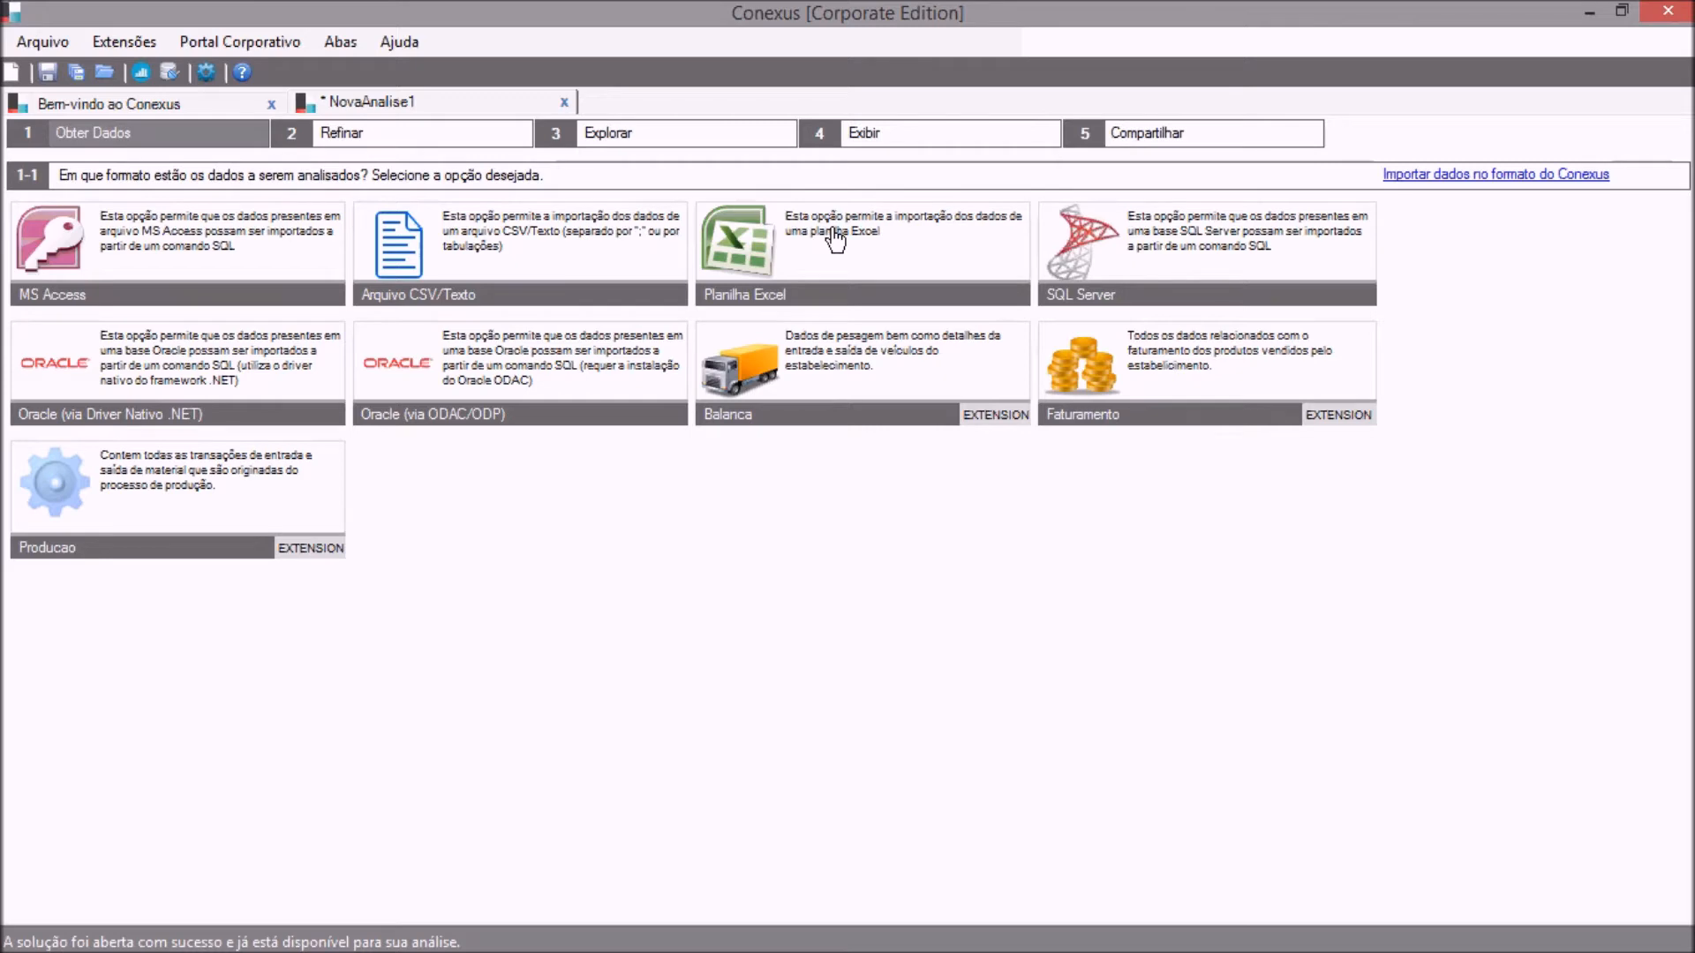
left_click(465, 136)
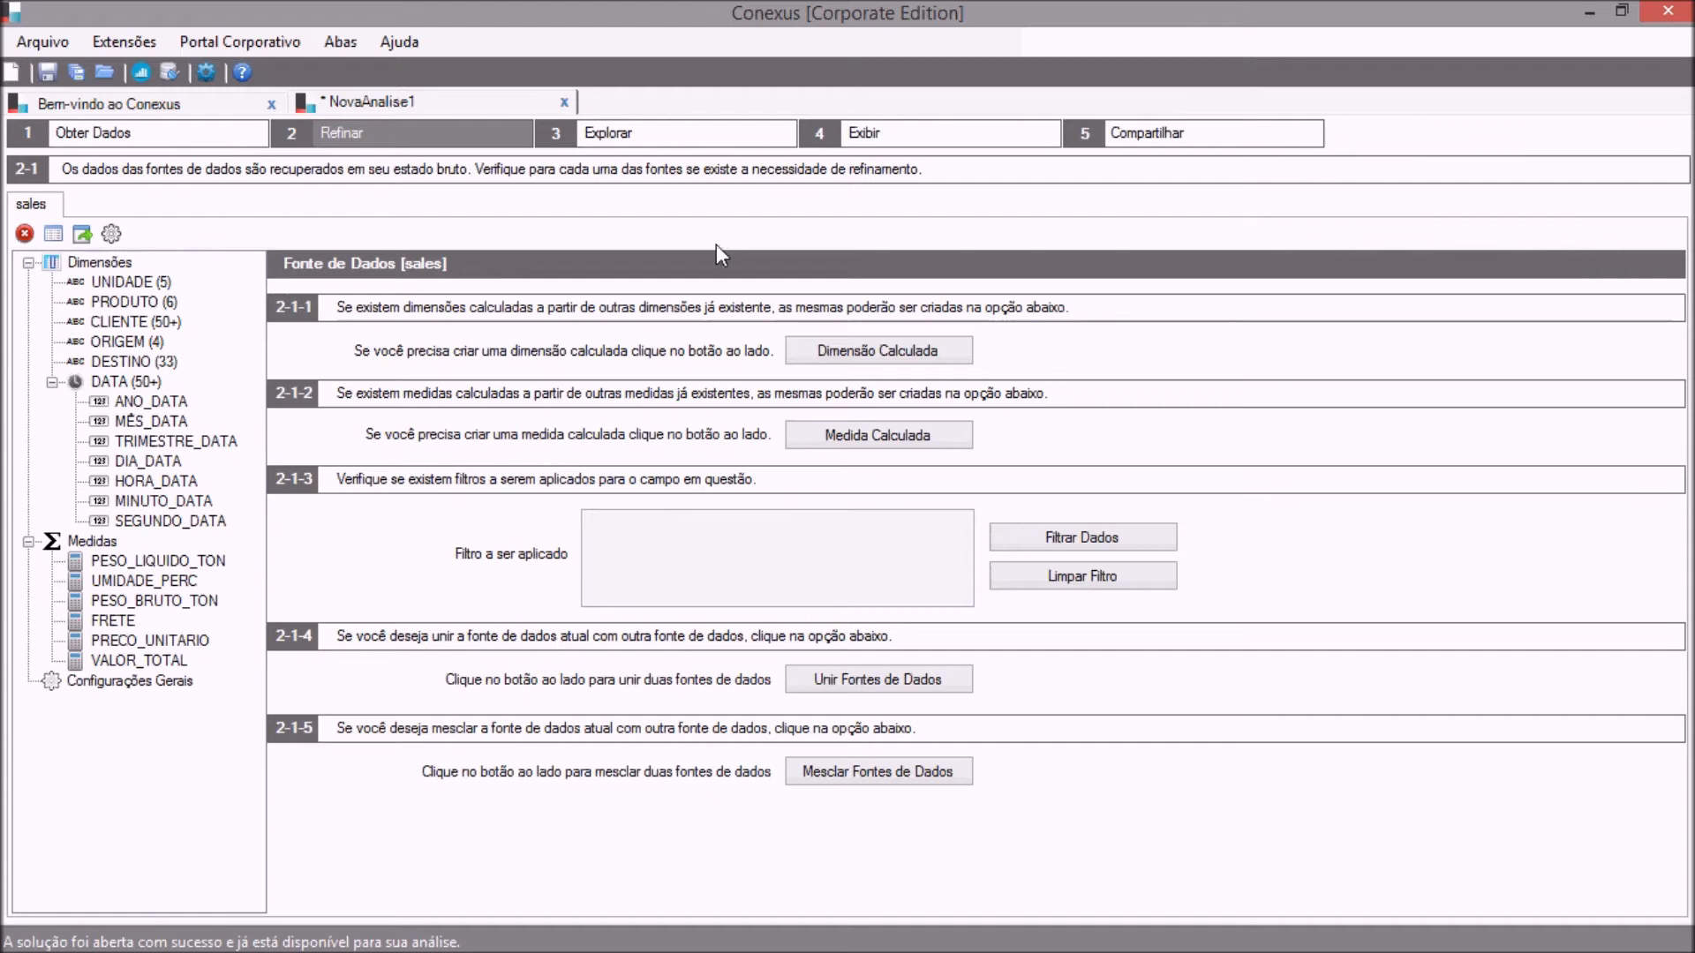
Select sales as the data source to analyse in the Explorar stage.
left_click(613, 142)
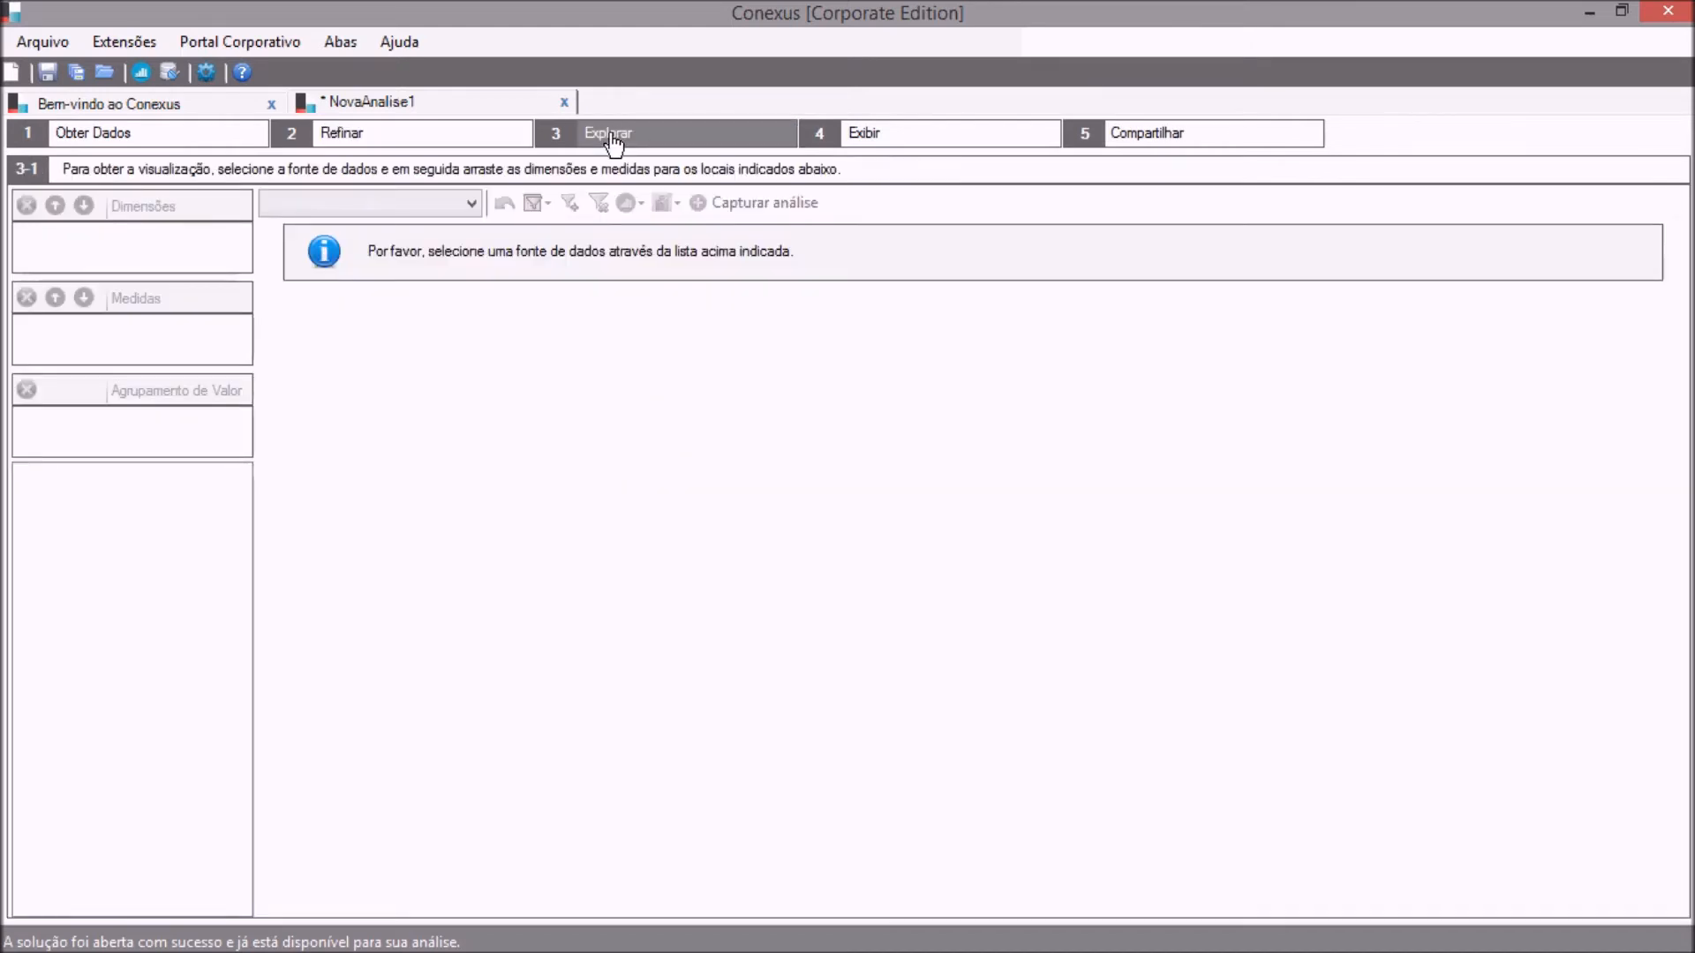
left_click(404, 205)
left_click(394, 221)
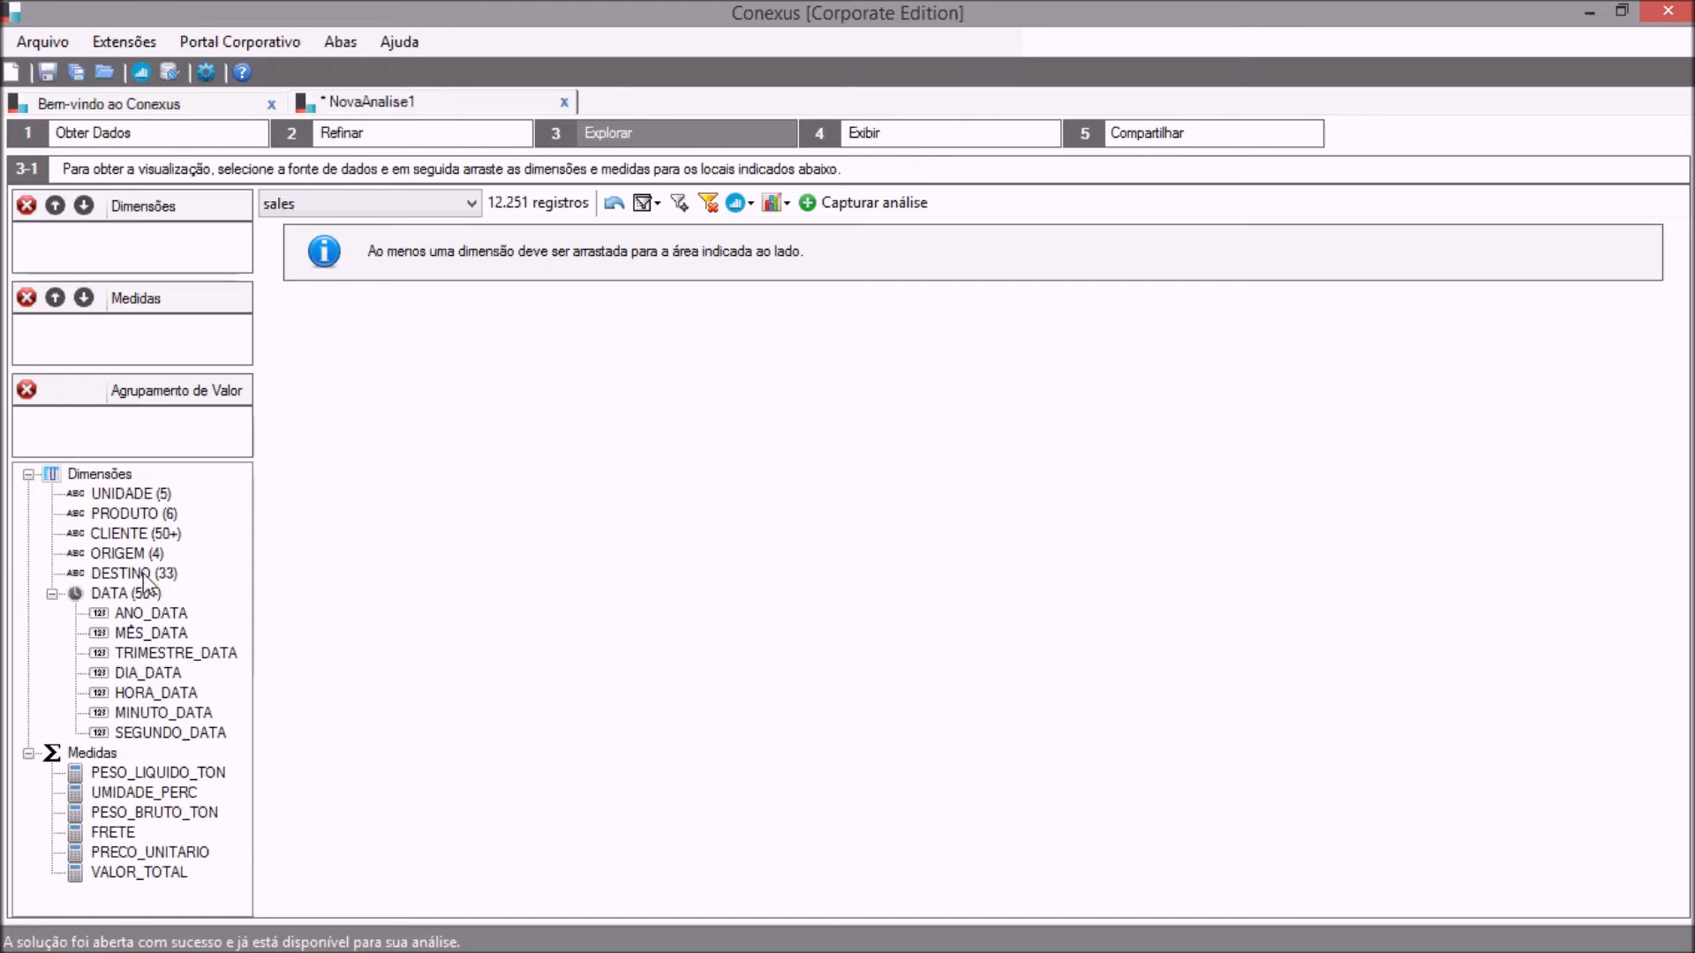
Chart VALOR_TOTAL by the dimensions ANO_DATA, TRIMESTRE_DATA and MÊS_DATA, with values grouped by UNIDADE.
left_click(157, 615)
left_click_drag(156, 615, 135, 246)
left_click_drag(189, 651, 93, 258)
left_click_drag(150, 640, 110, 265)
left_click_drag(164, 872, 127, 335)
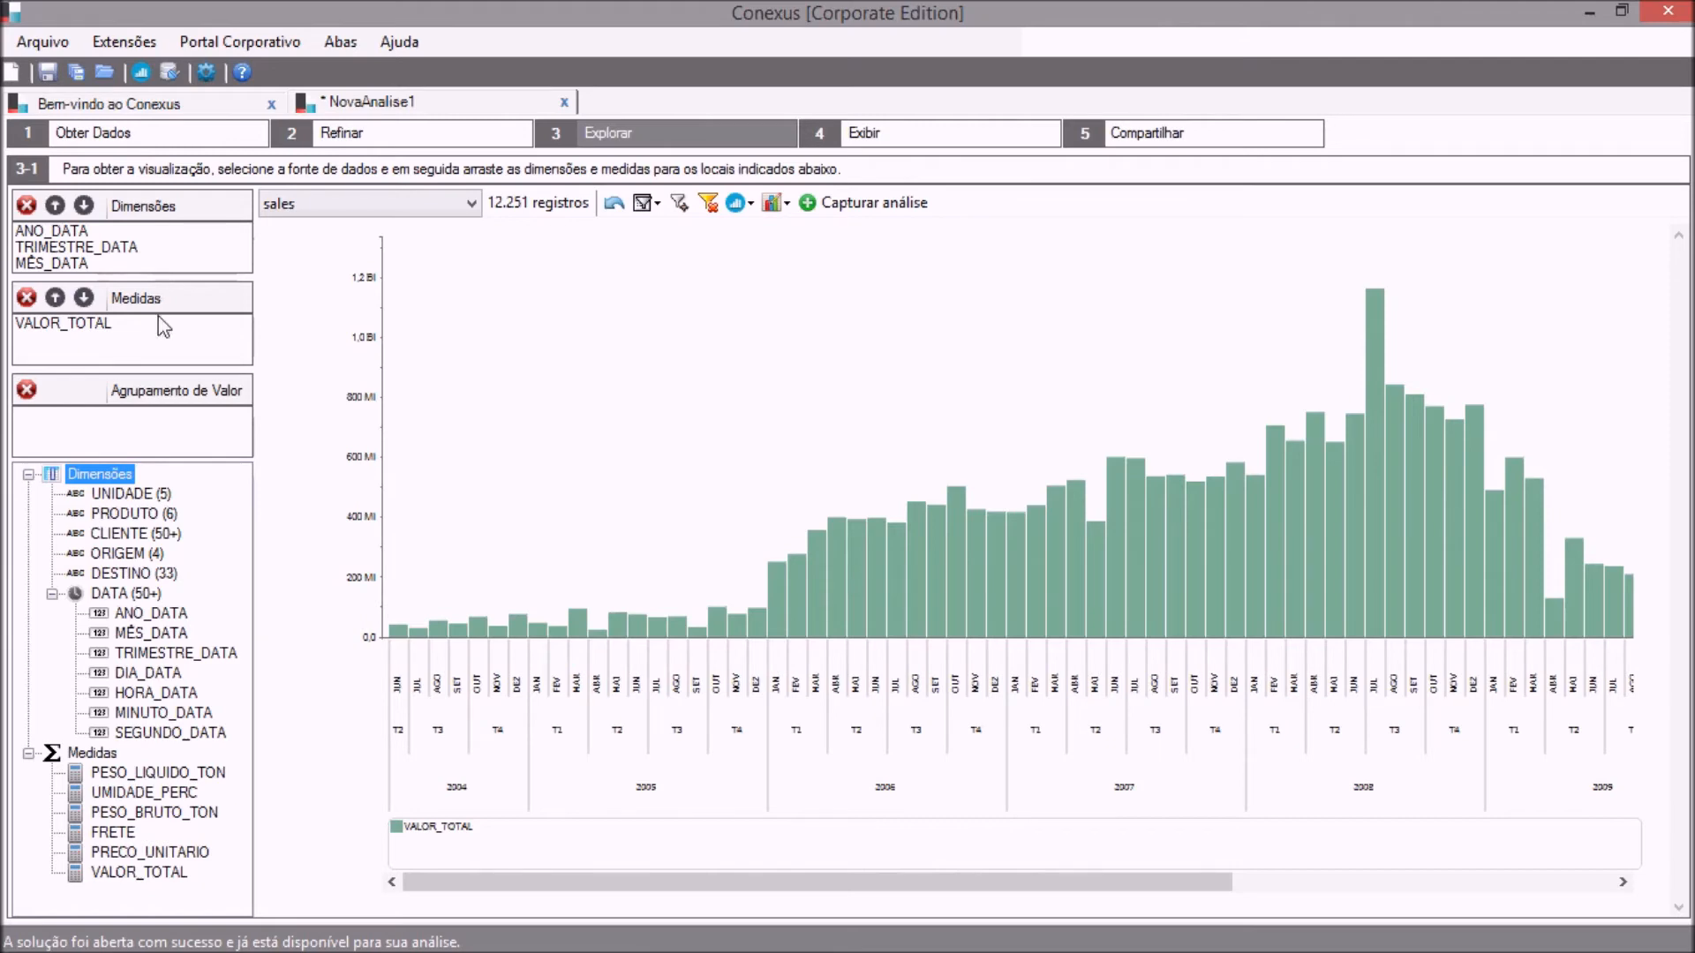
left_click_drag(162, 496, 139, 421)
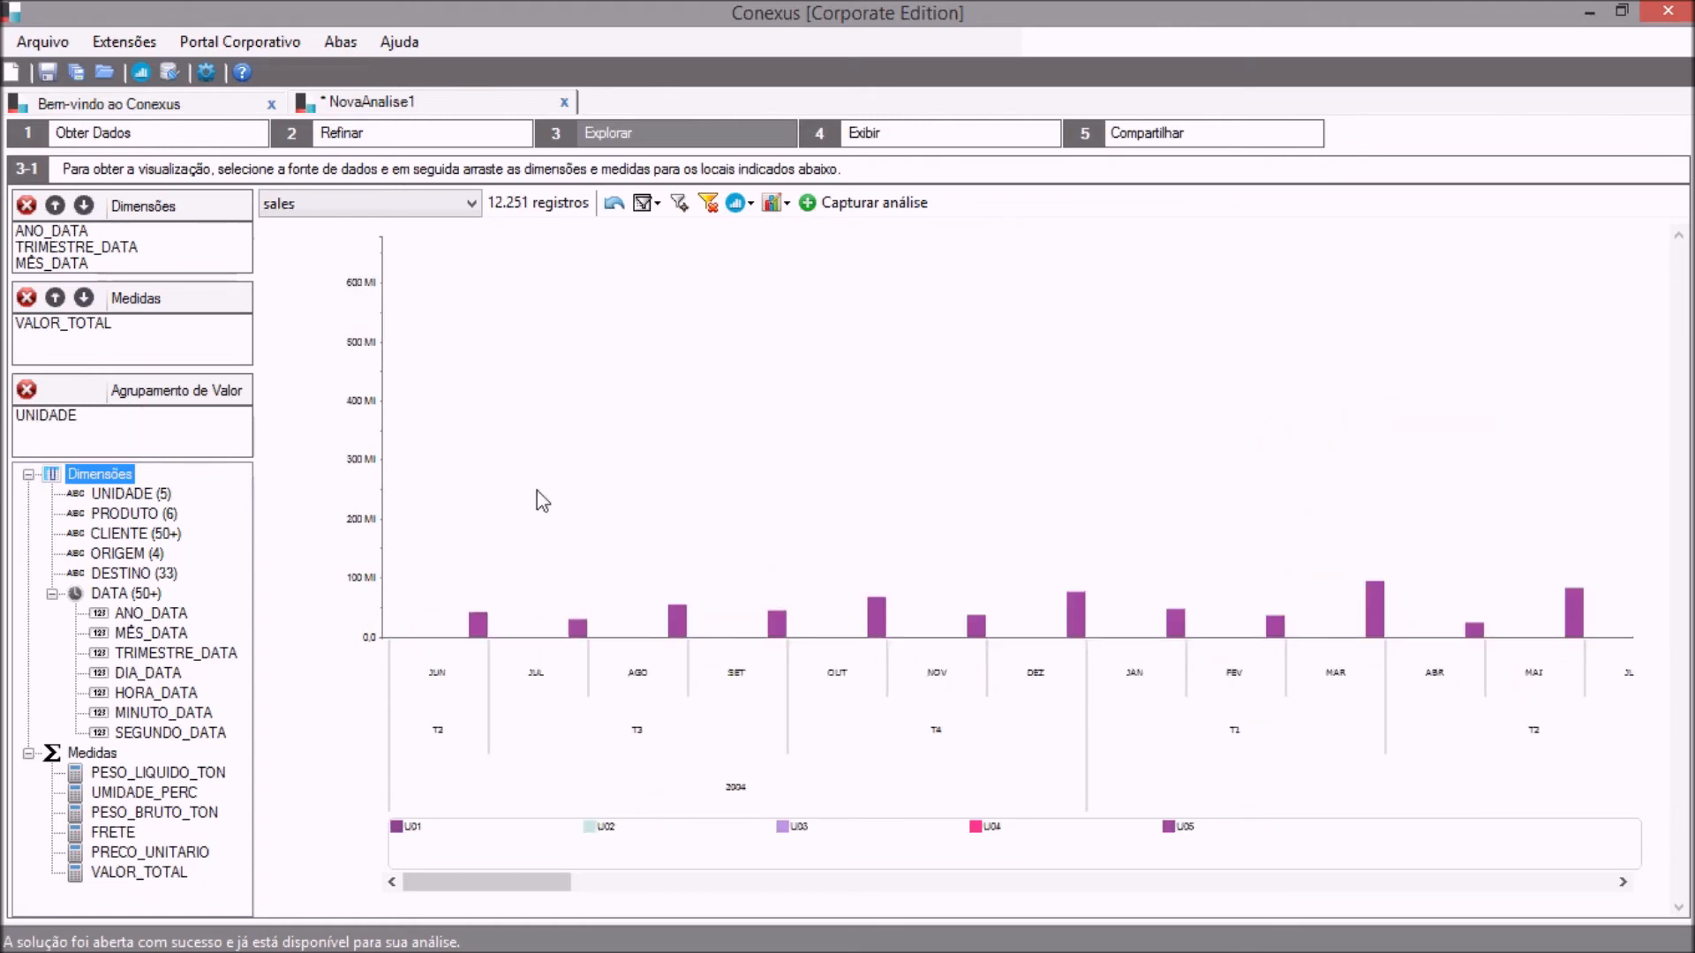
Inspect the June 2007 value of unit U03 and its highlight options, closing them without applying a highlight.
left_click_drag(547, 883, 976, 892)
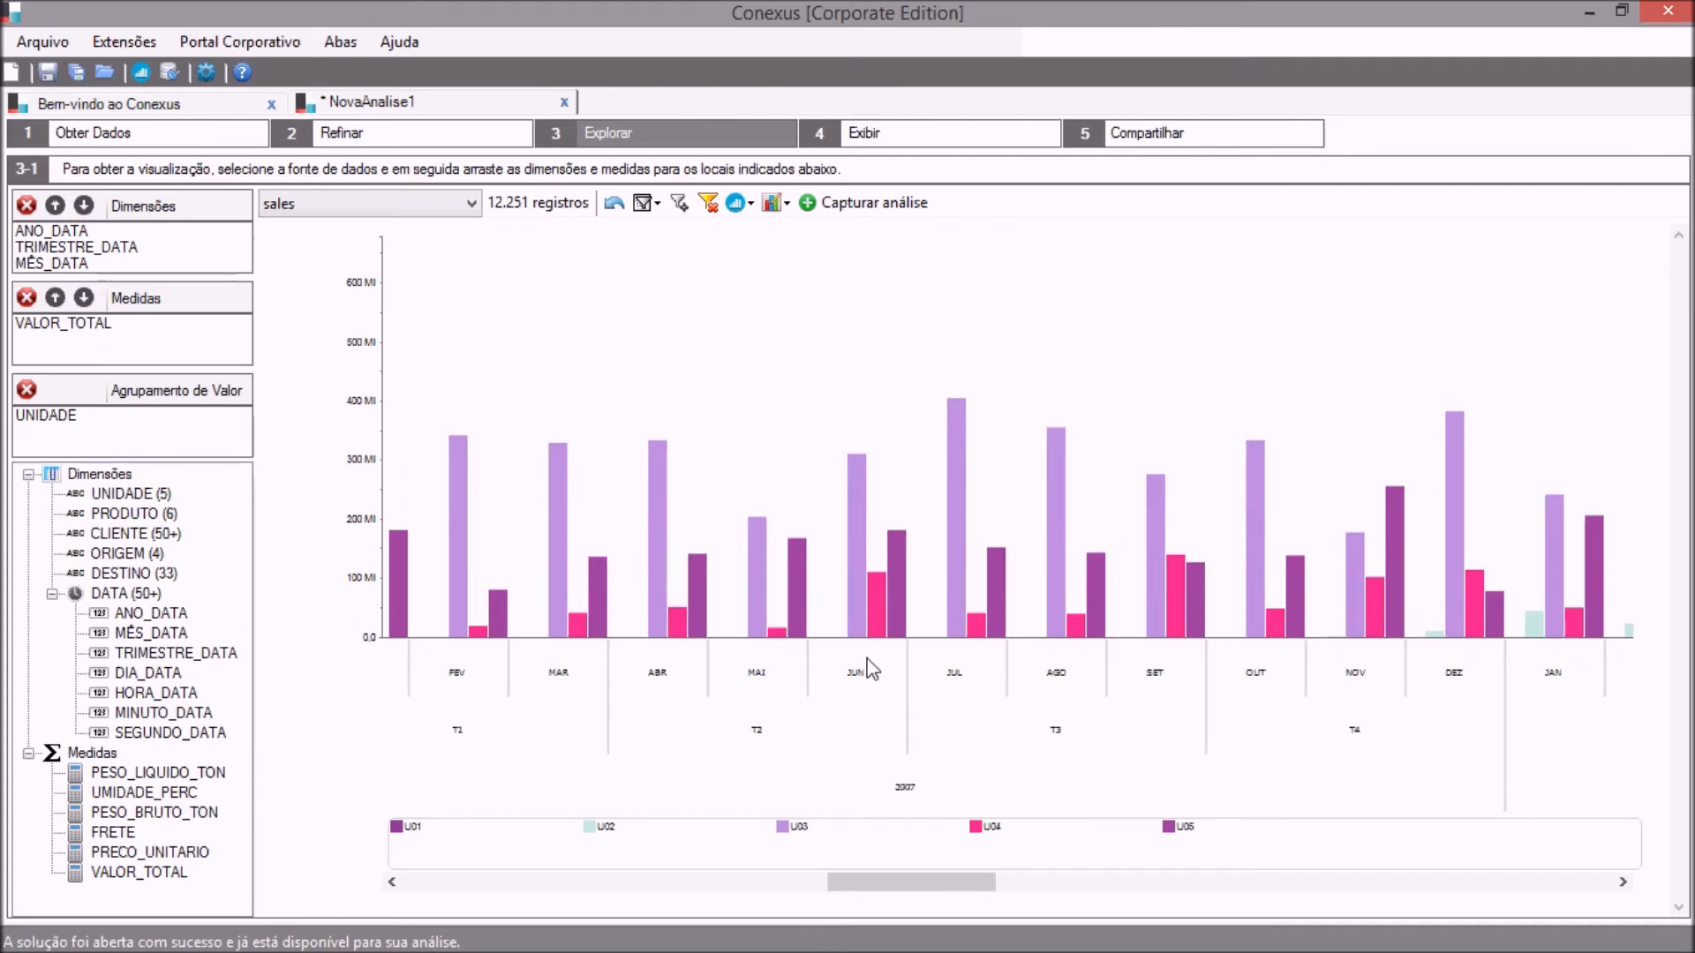
mouse_move(858, 631)
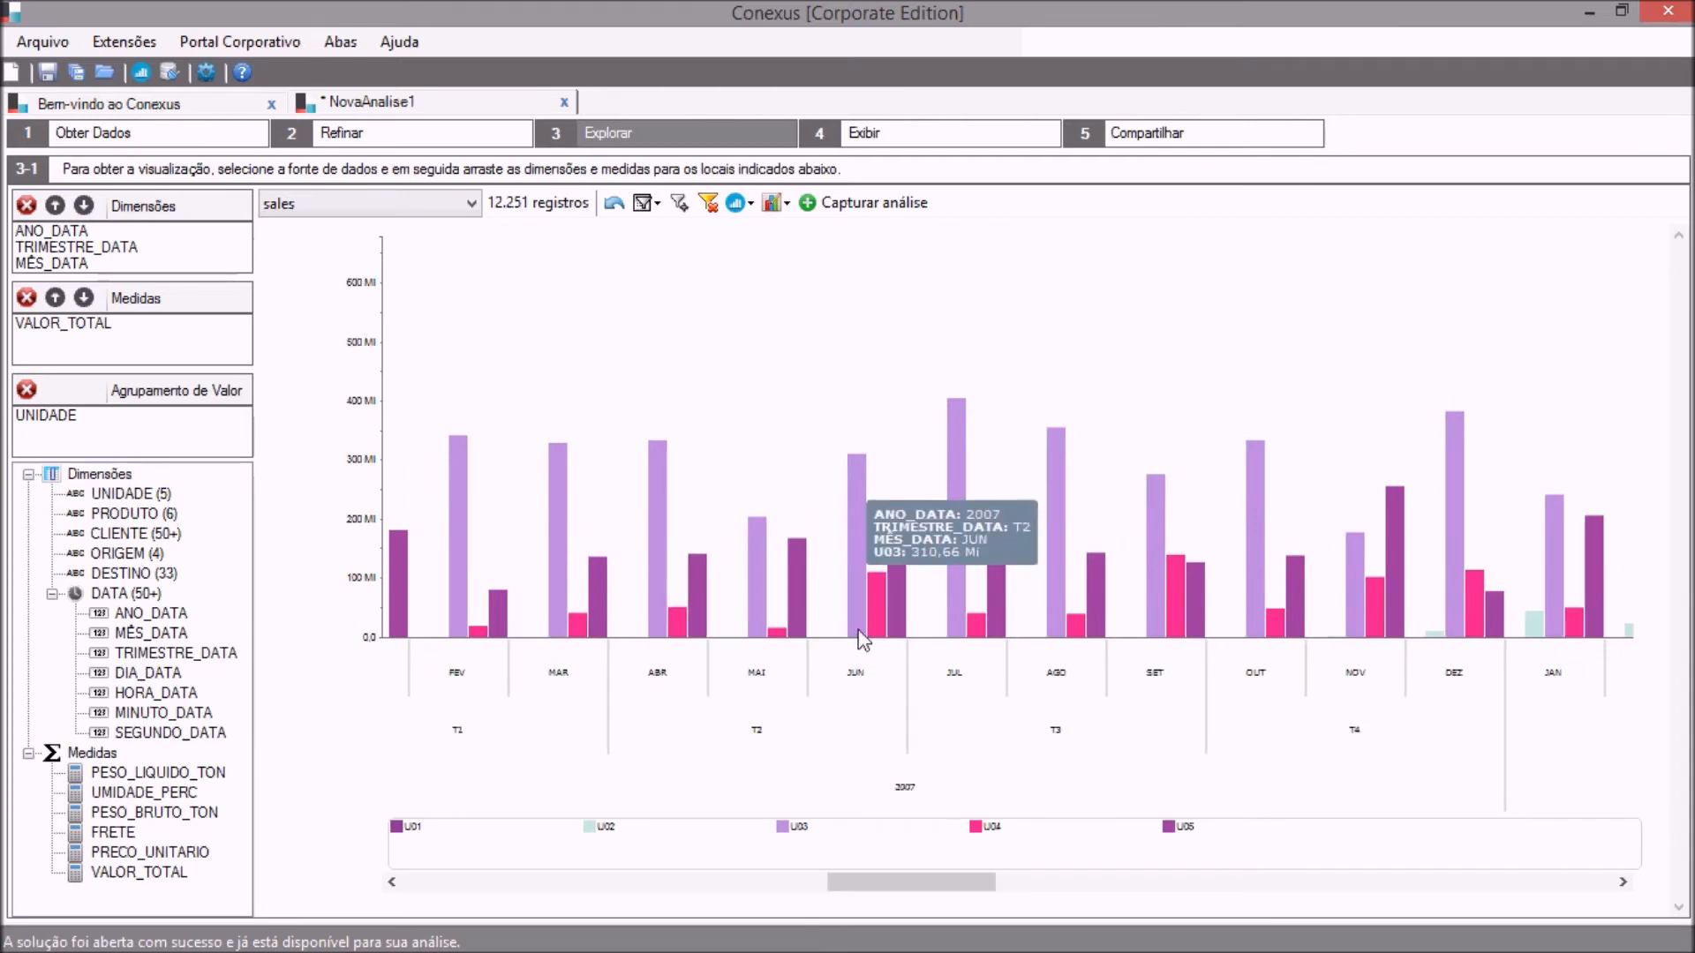
left_click(858, 631)
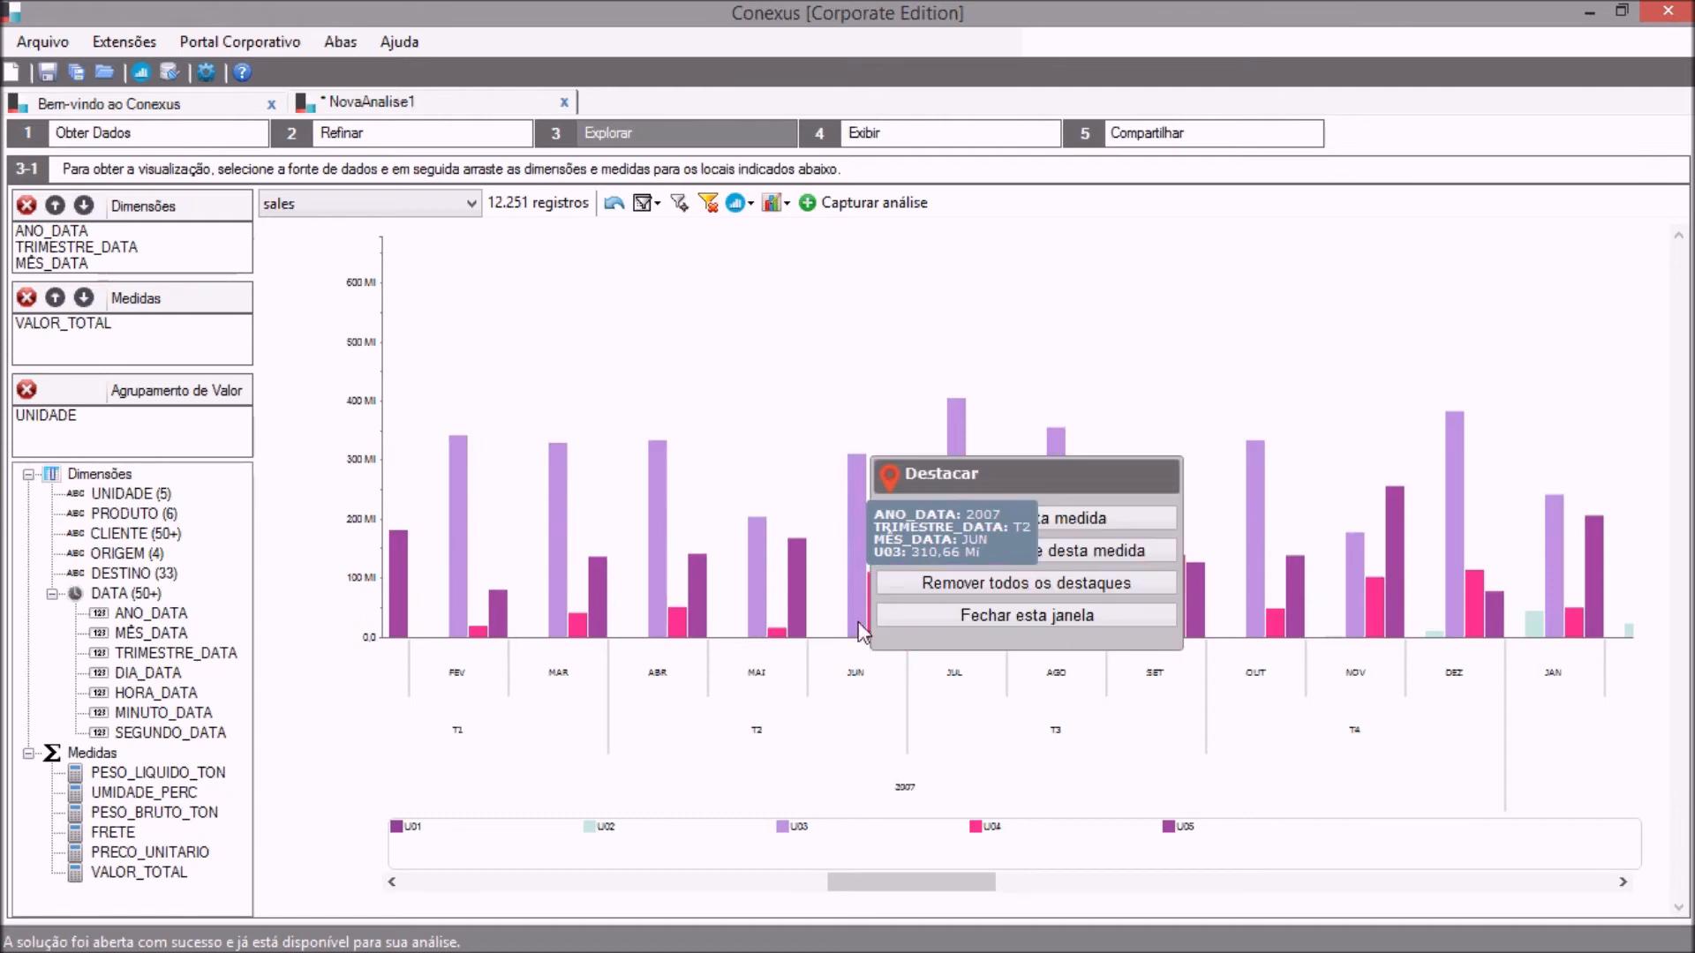
left_click(905, 618)
mouse_move(876, 620)
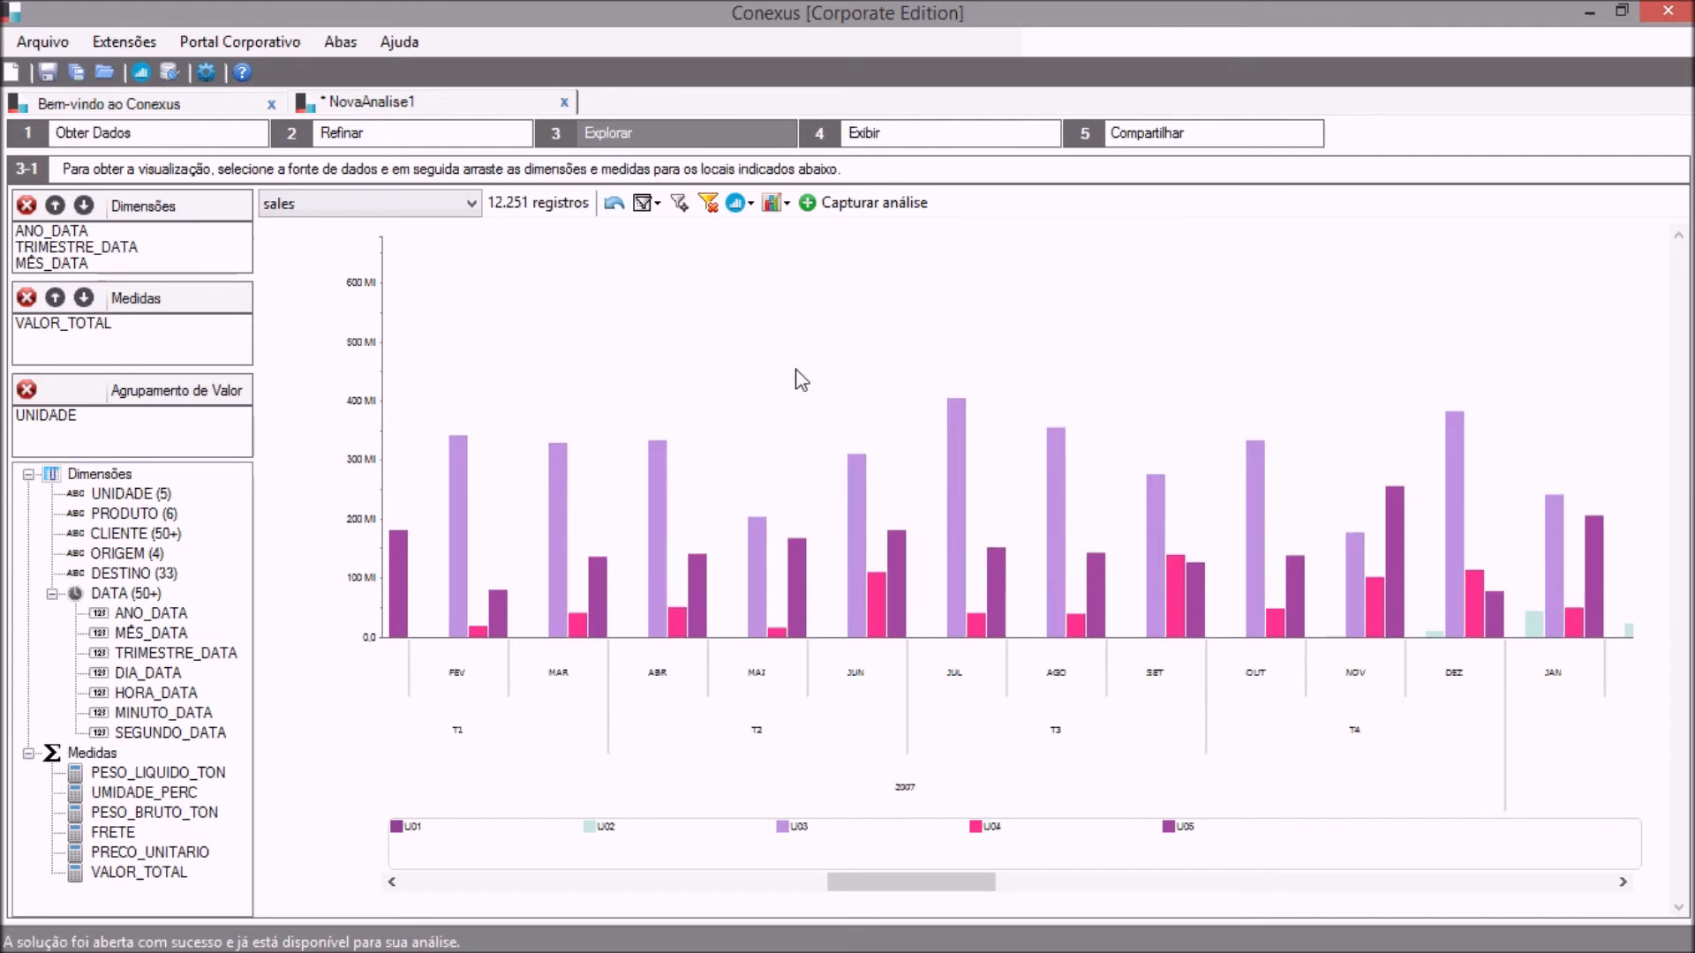
Change the visualization to Barras Verticais Empilhadas and inspect the unit values stacked for July 2008.
left_click(738, 203)
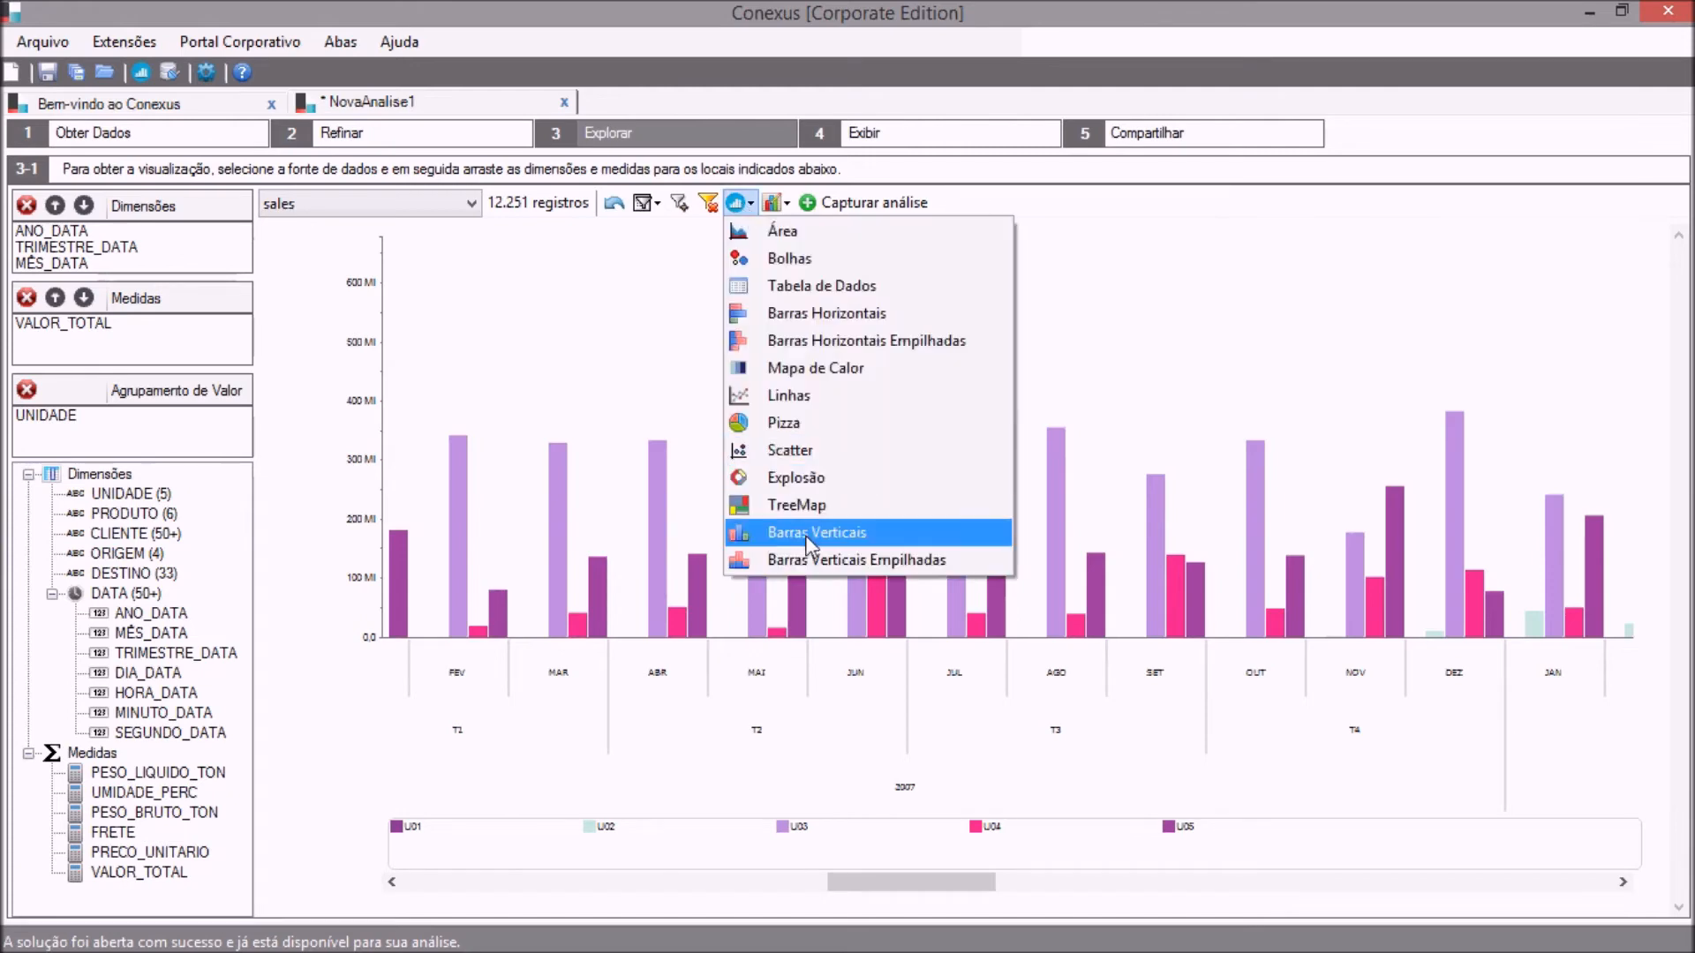
left_click(804, 560)
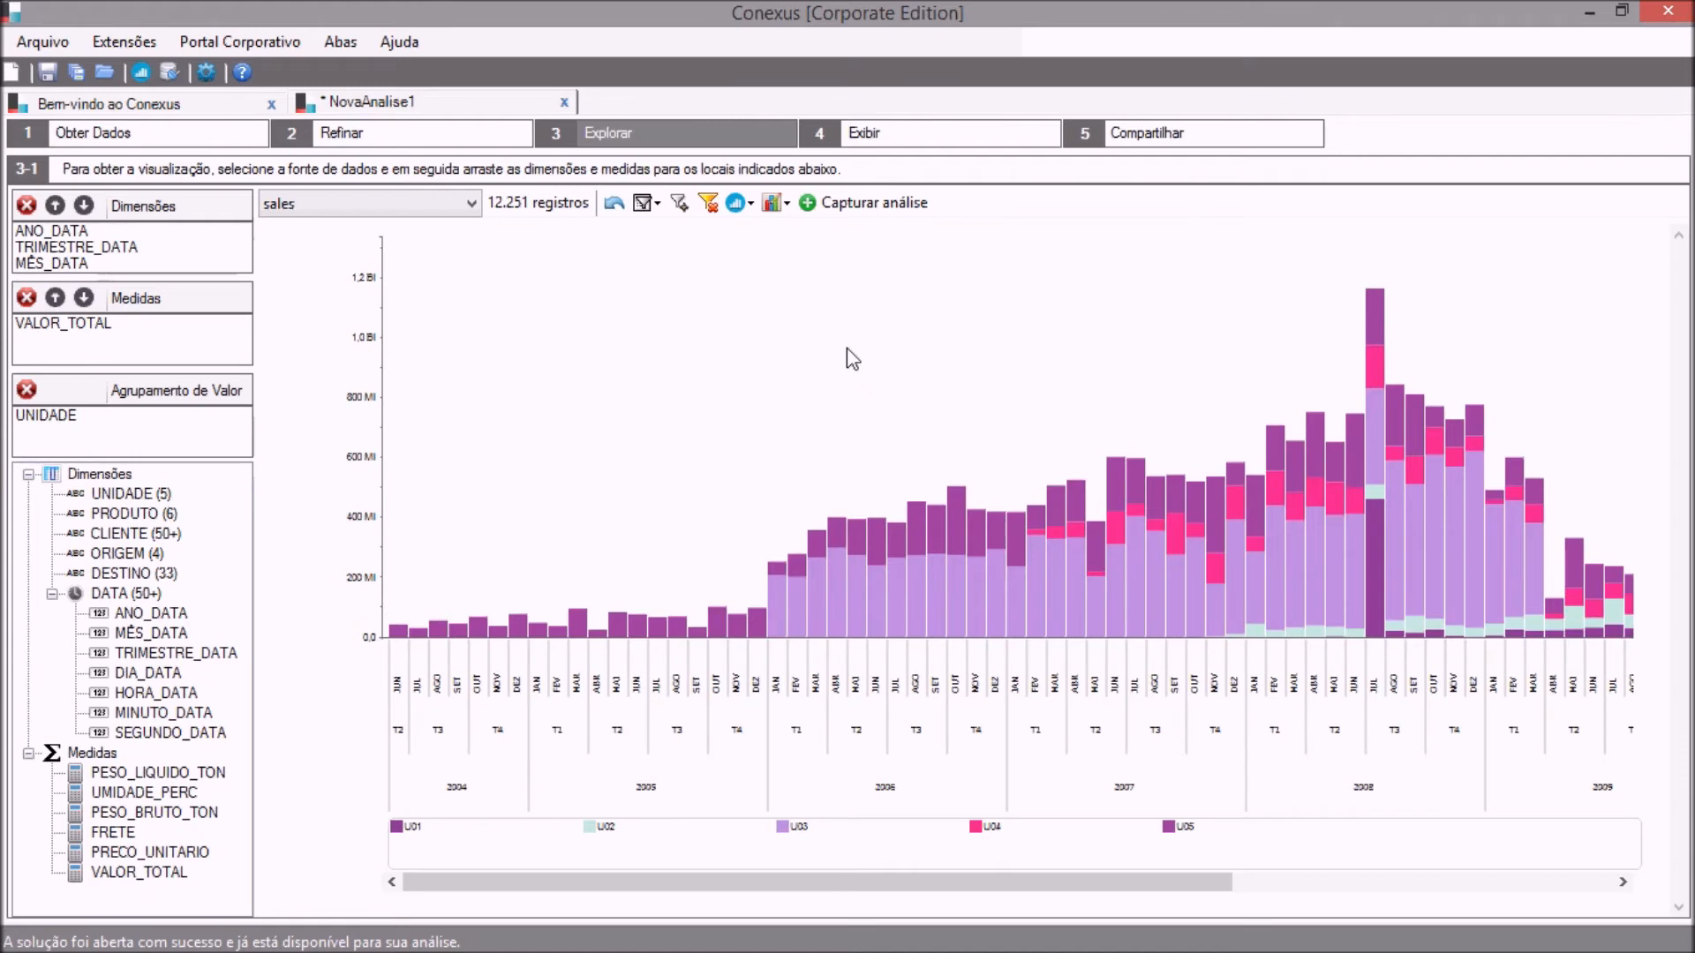
left_click_drag(1013, 887, 1391, 897)
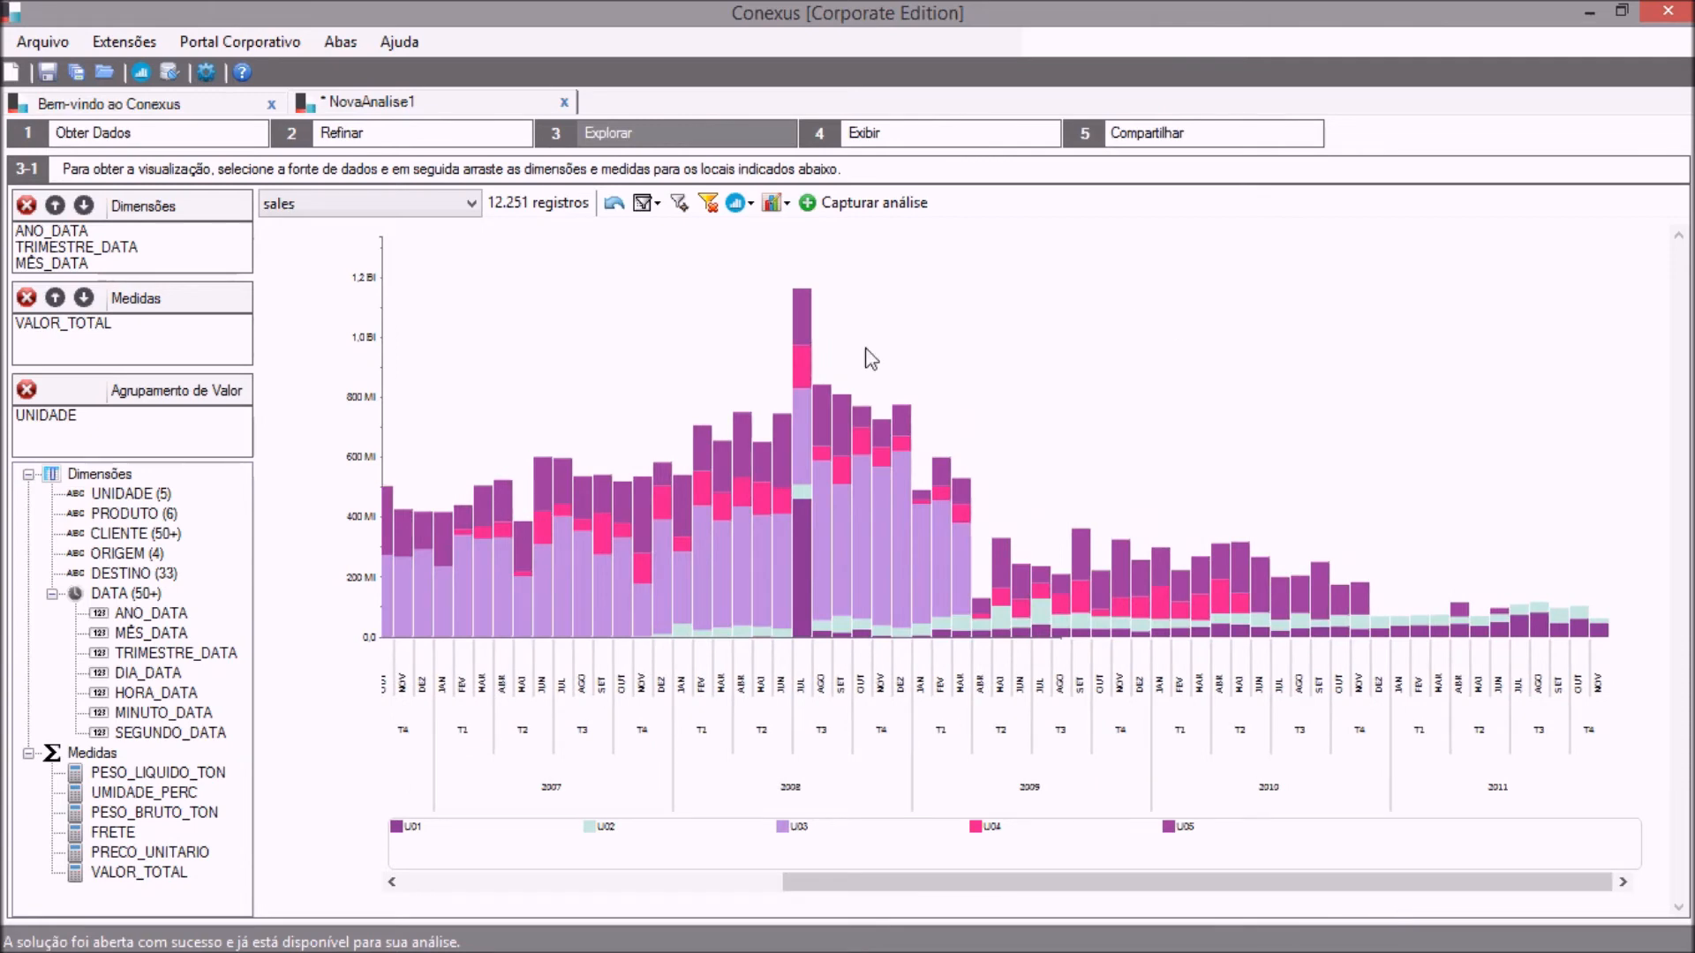
mouse_move(803, 319)
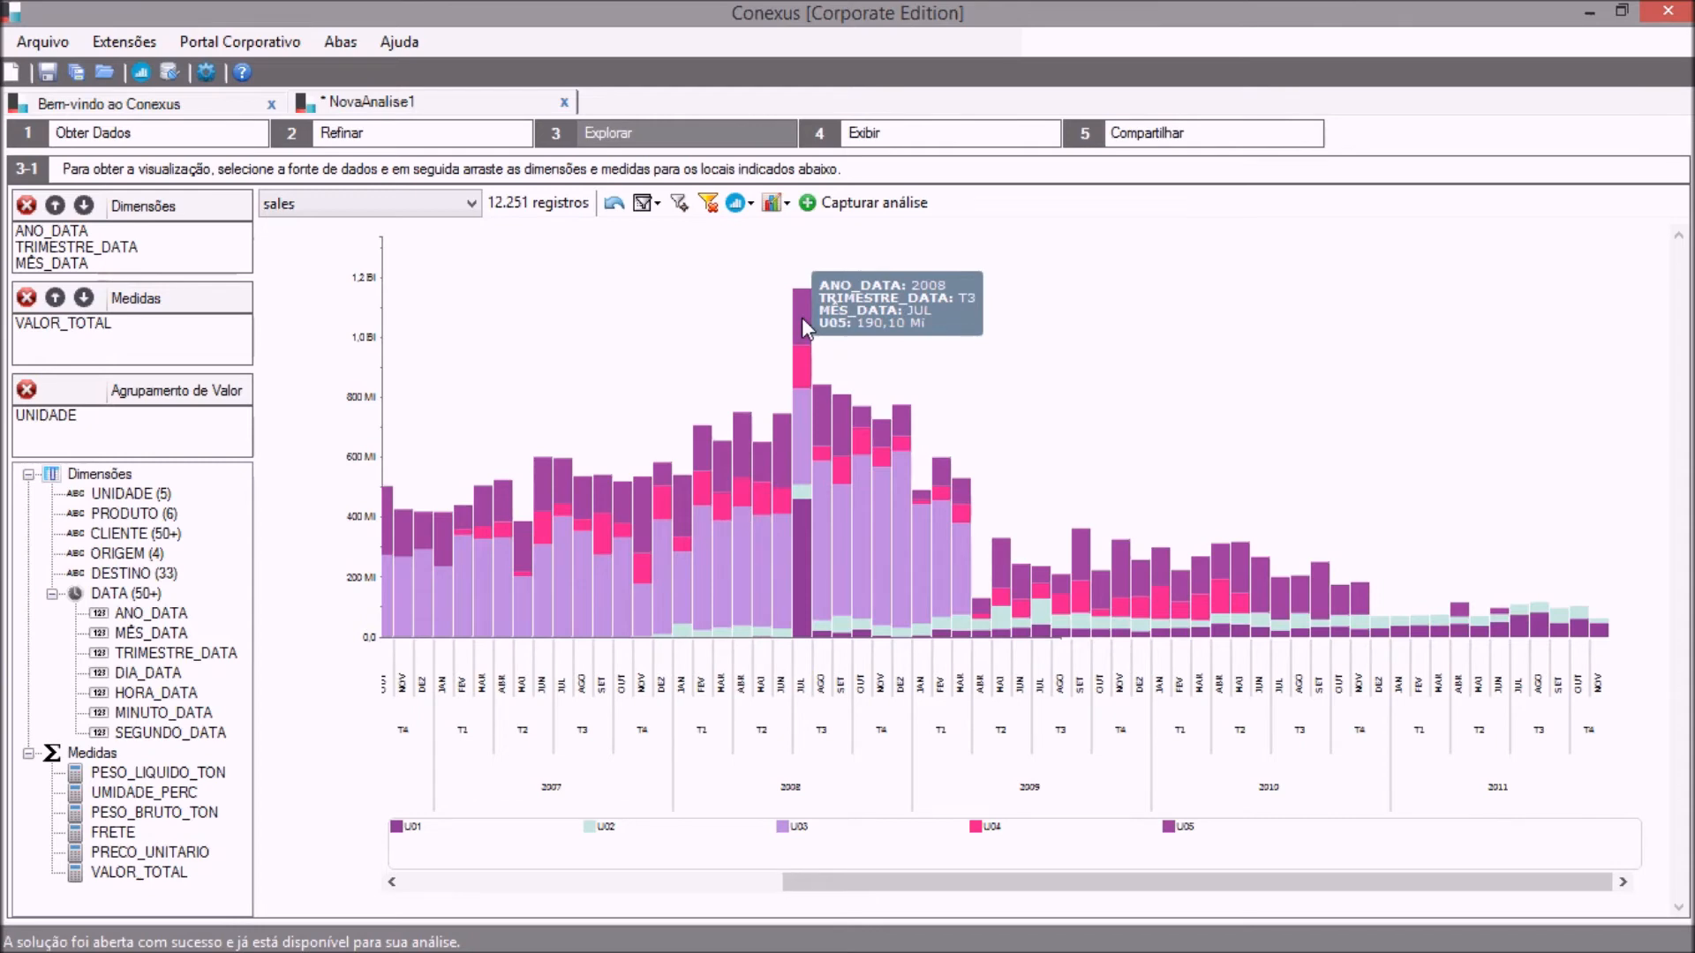
mouse_move(803, 368)
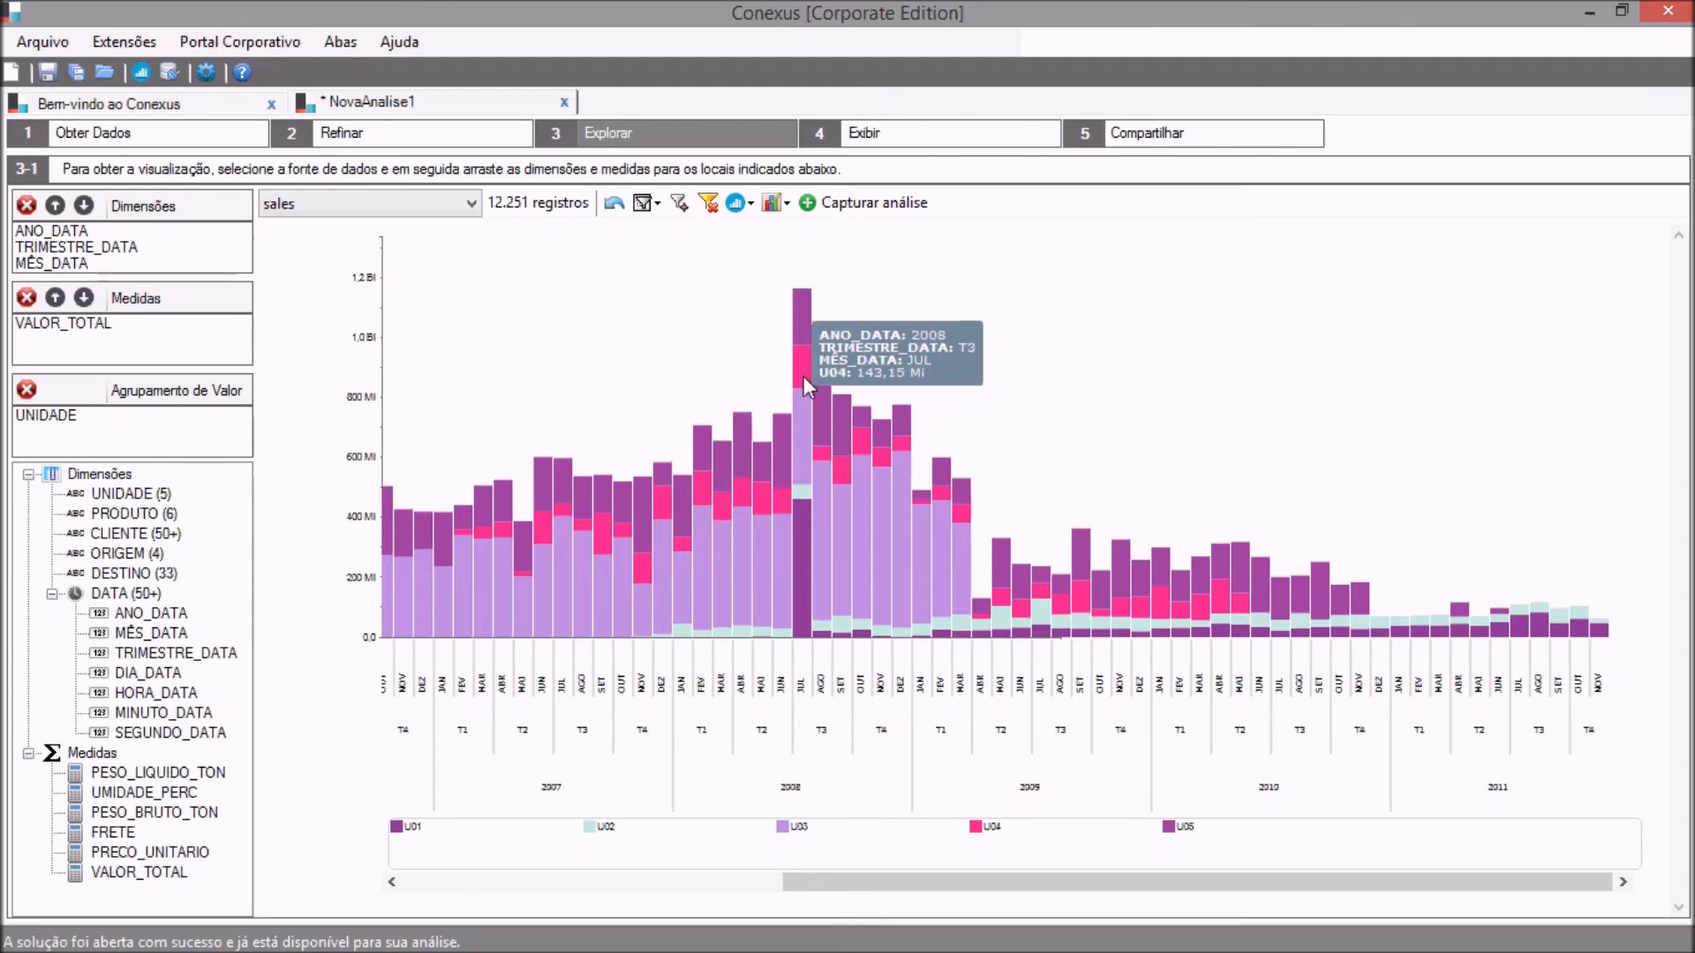
mouse_move(803, 411)
mouse_move(798, 515)
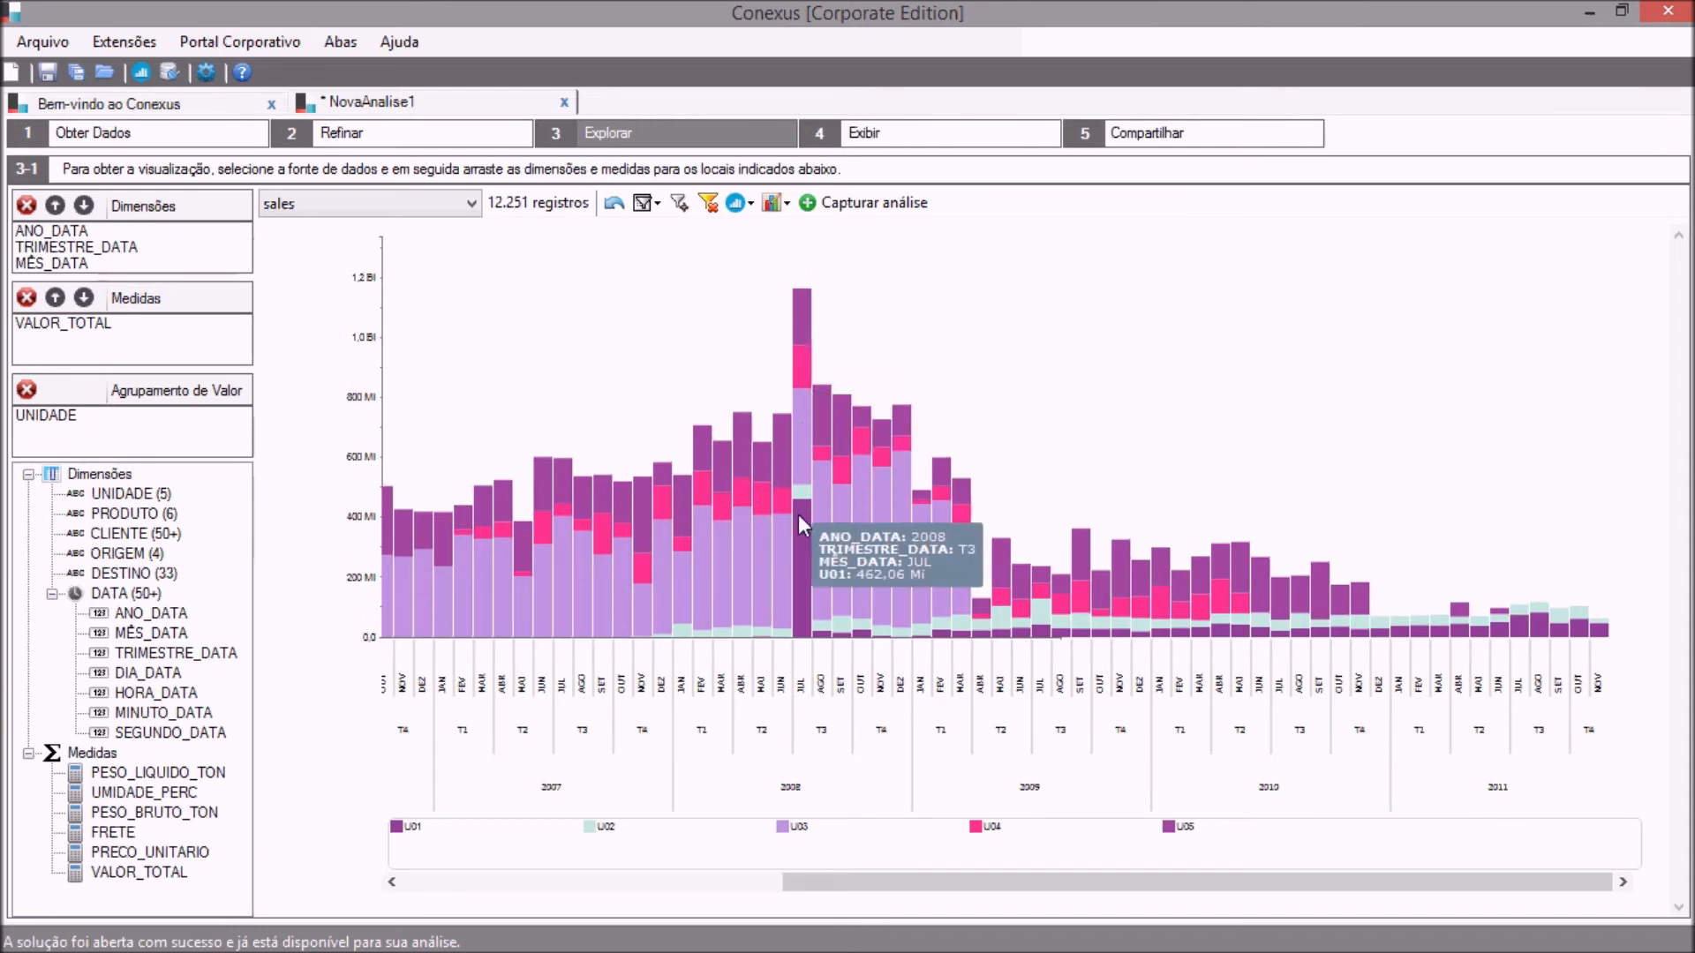
left_click(523, 881)
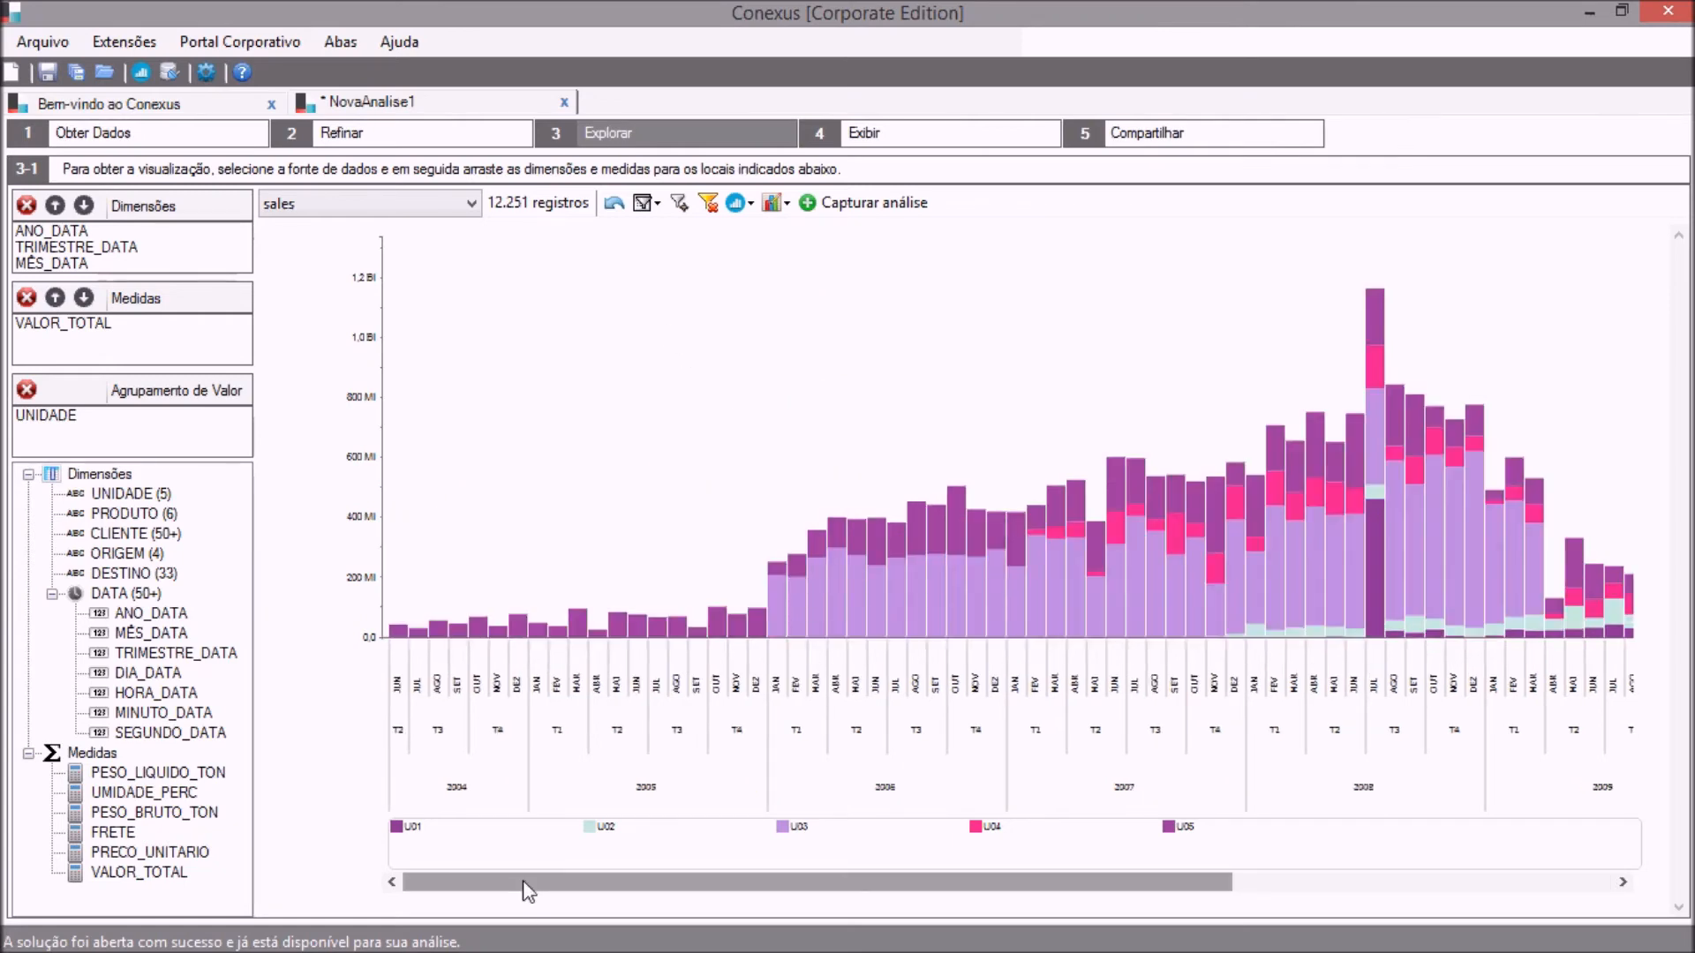
Remove the years 2004 and 2005 from the stacked chart and capture the analysis.
left_click(458, 790)
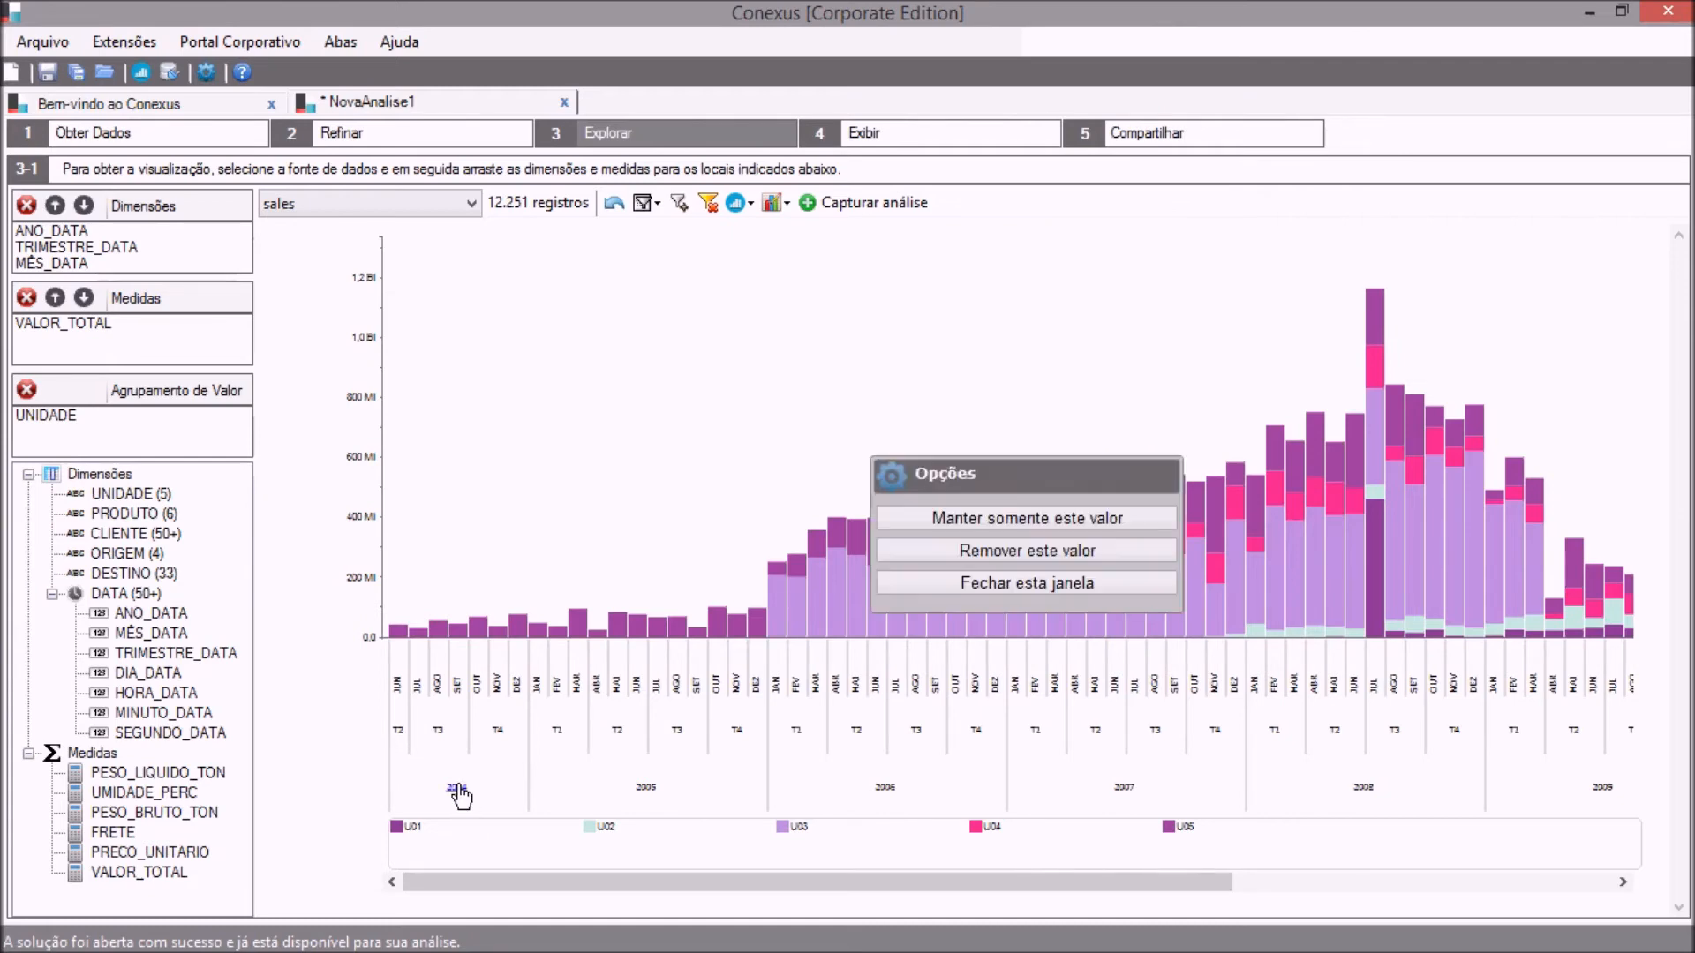
left_click(973, 550)
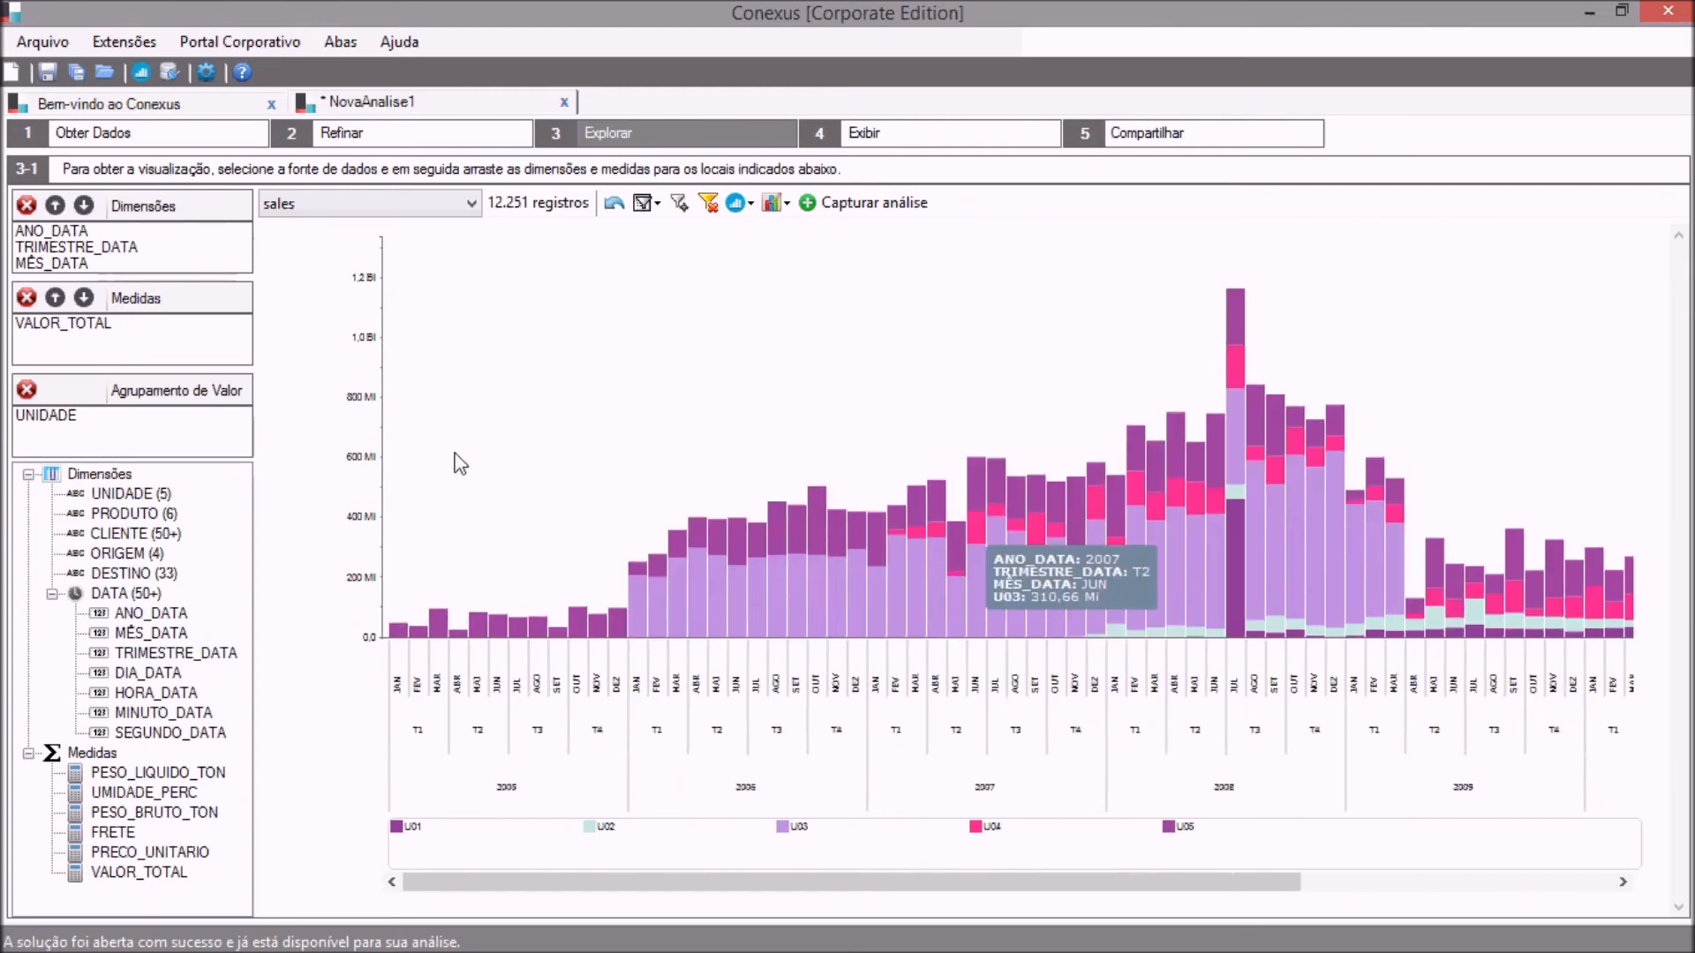
left_click(503, 791)
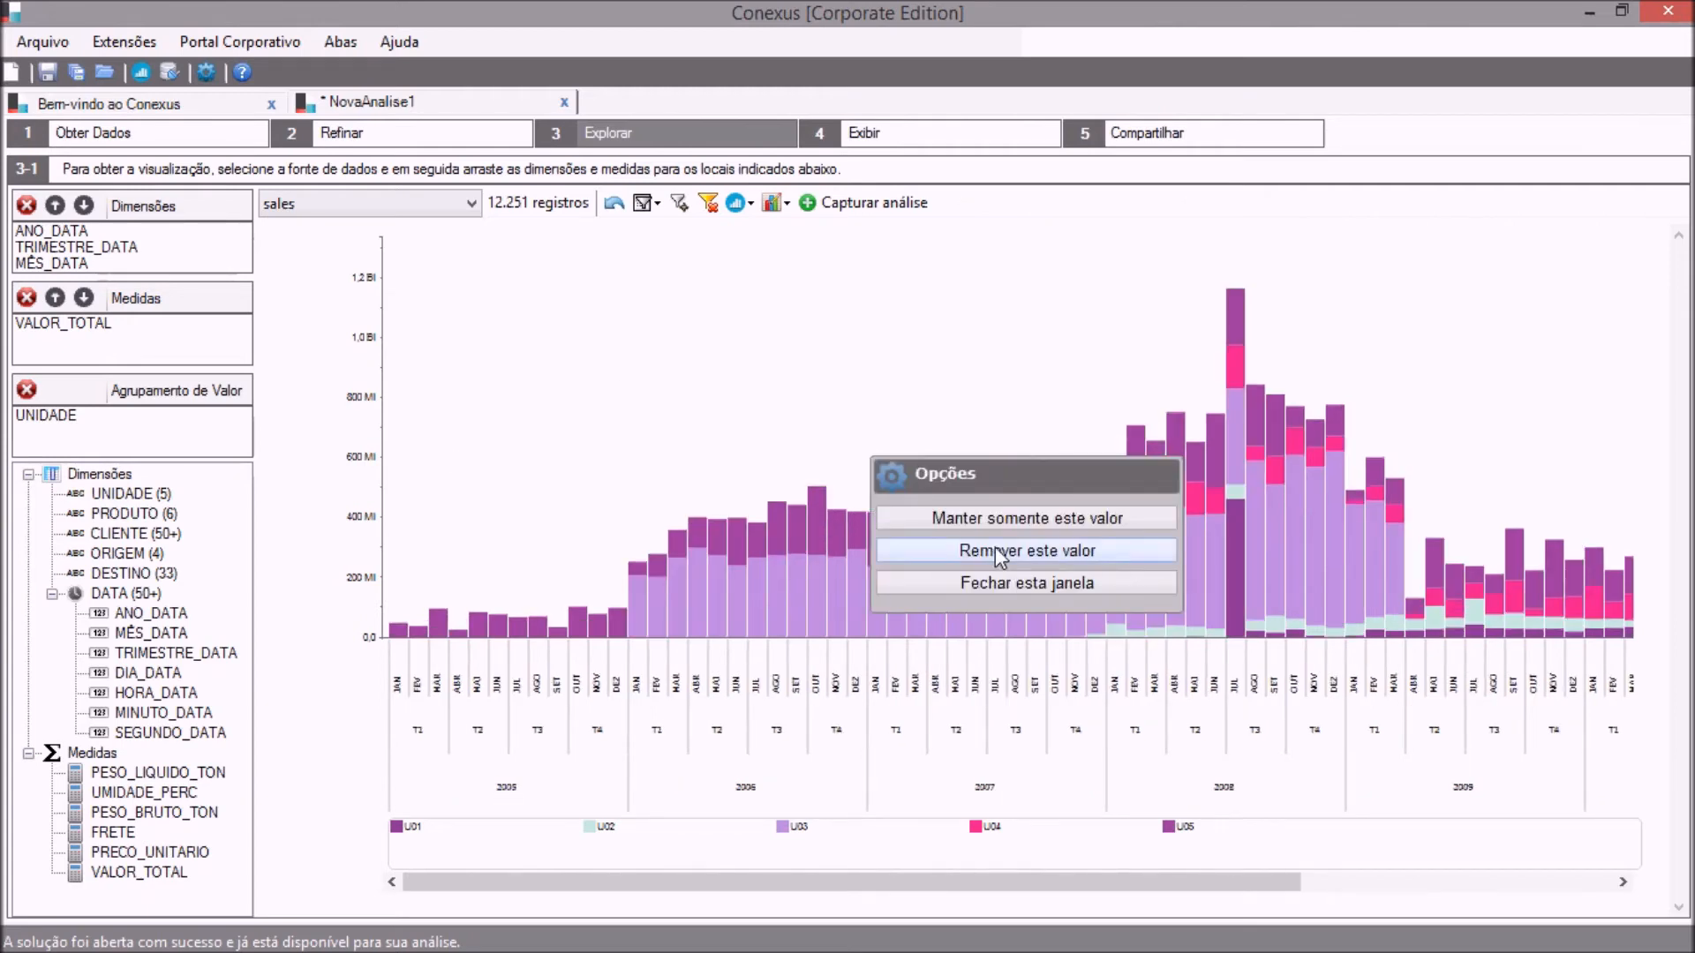
left_click(994, 550)
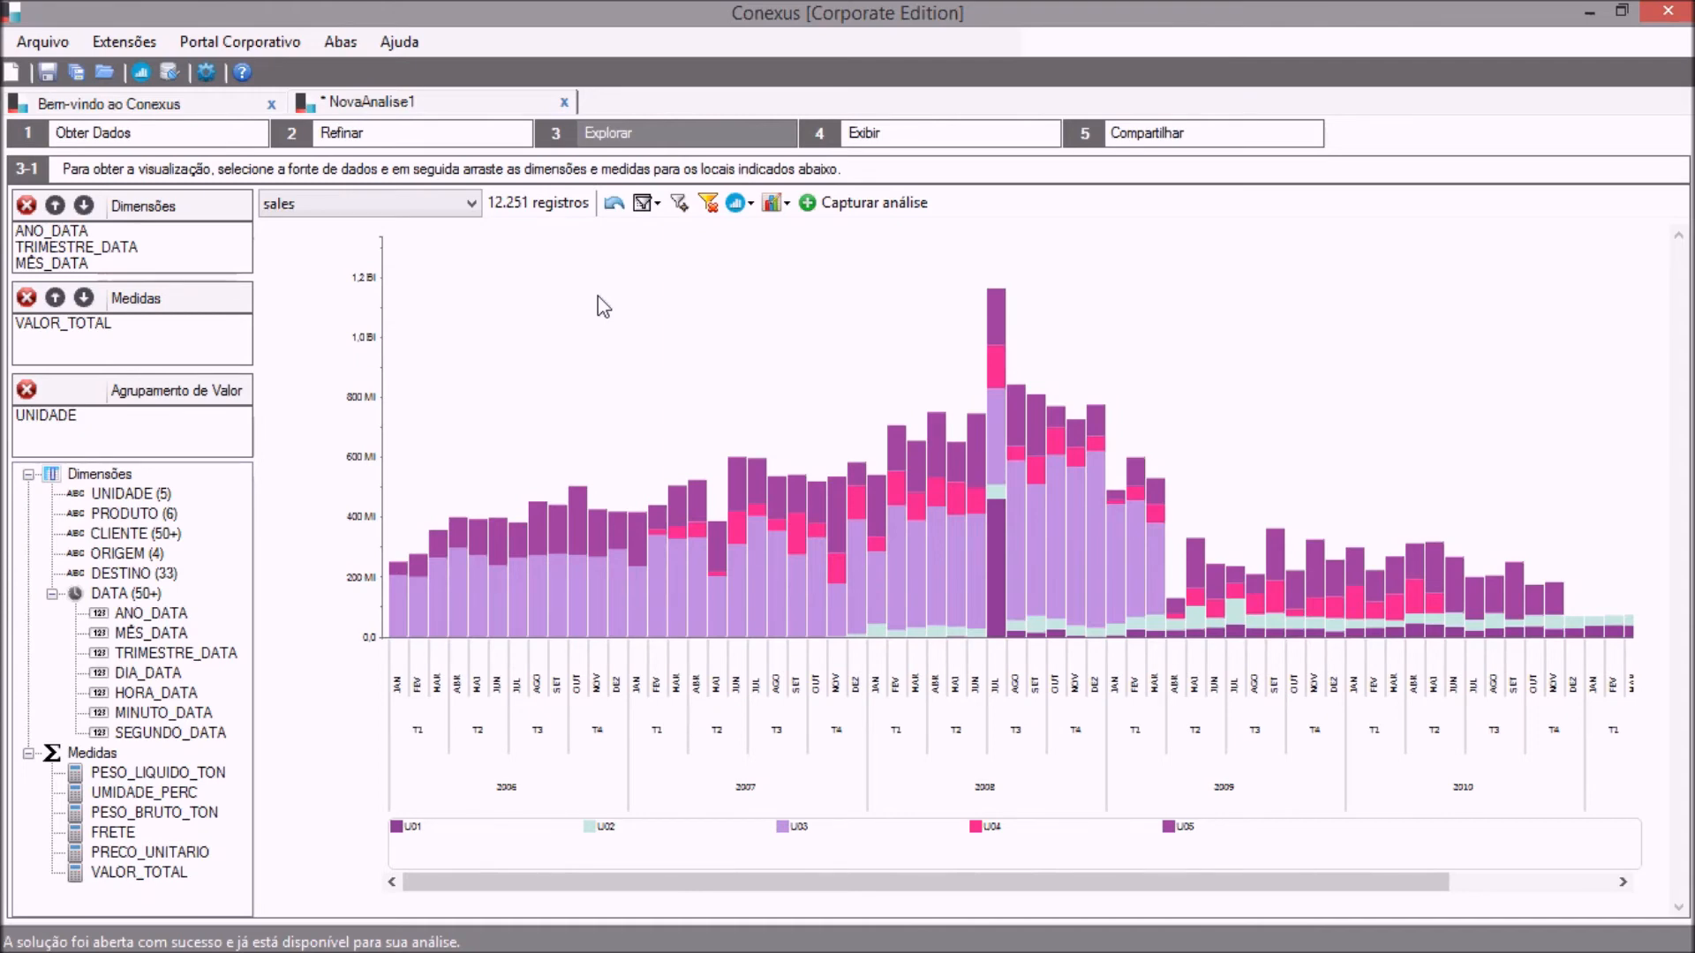
left_click(825, 202)
Remove the UNIDADE value grouping and replace the MÊS_DATA dimension with PRODUTO.
left_click(62, 416)
left_click(28, 393)
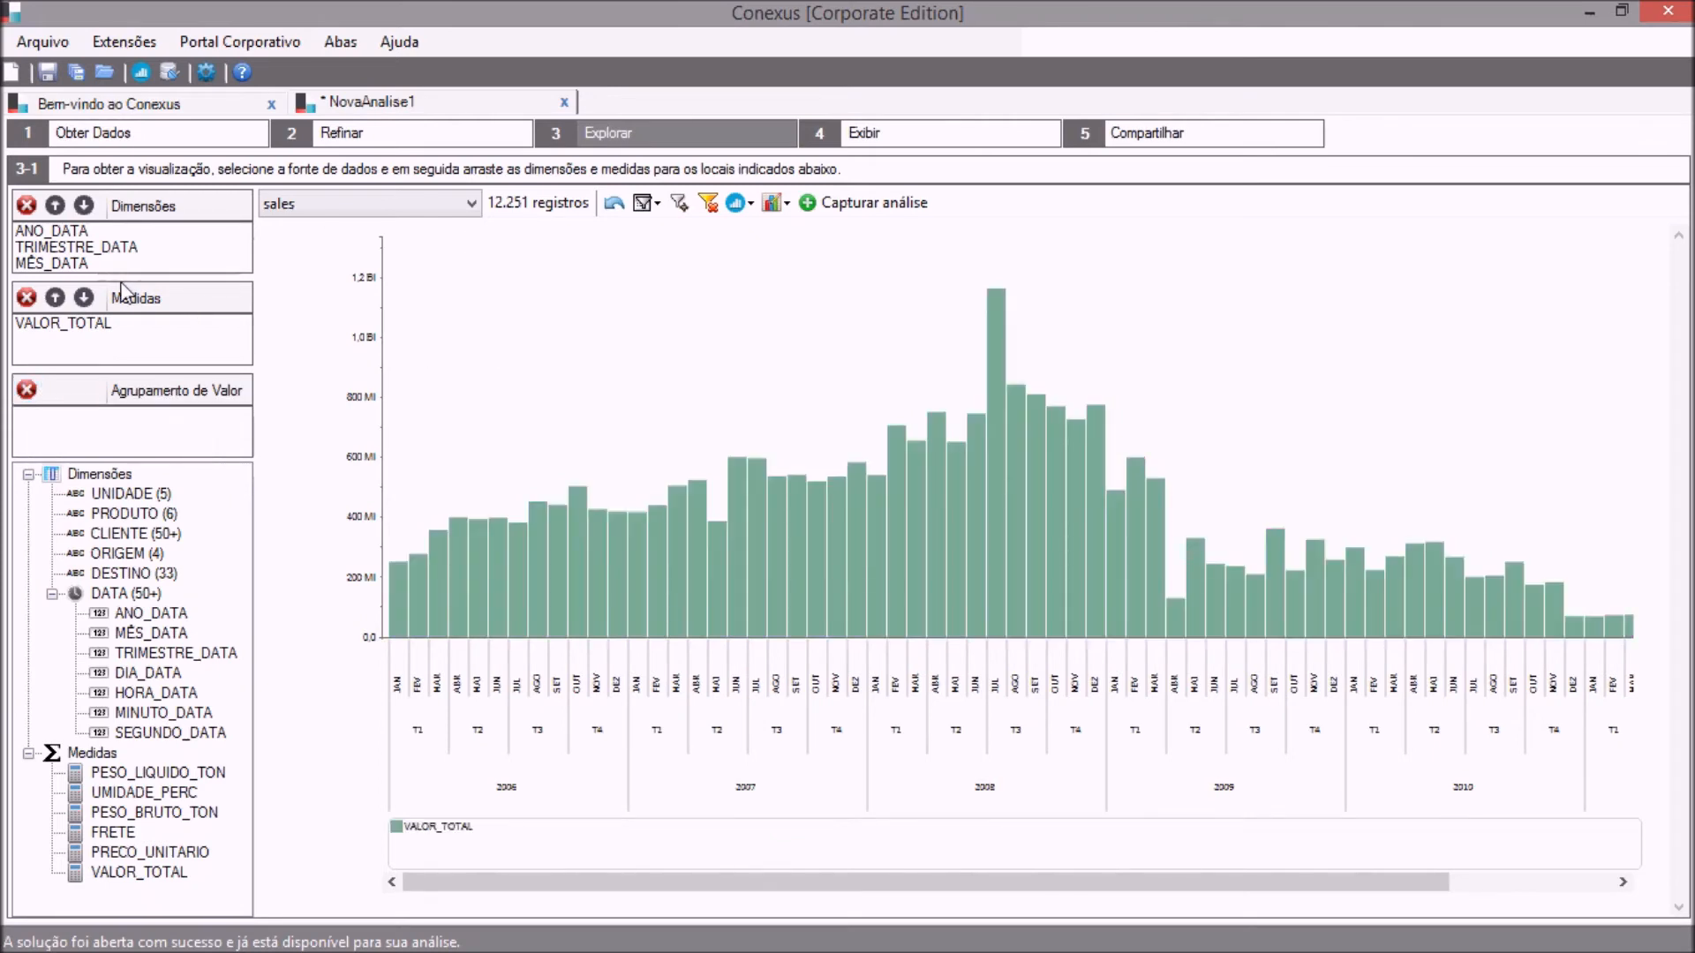
left_click(78, 264)
left_click(26, 206)
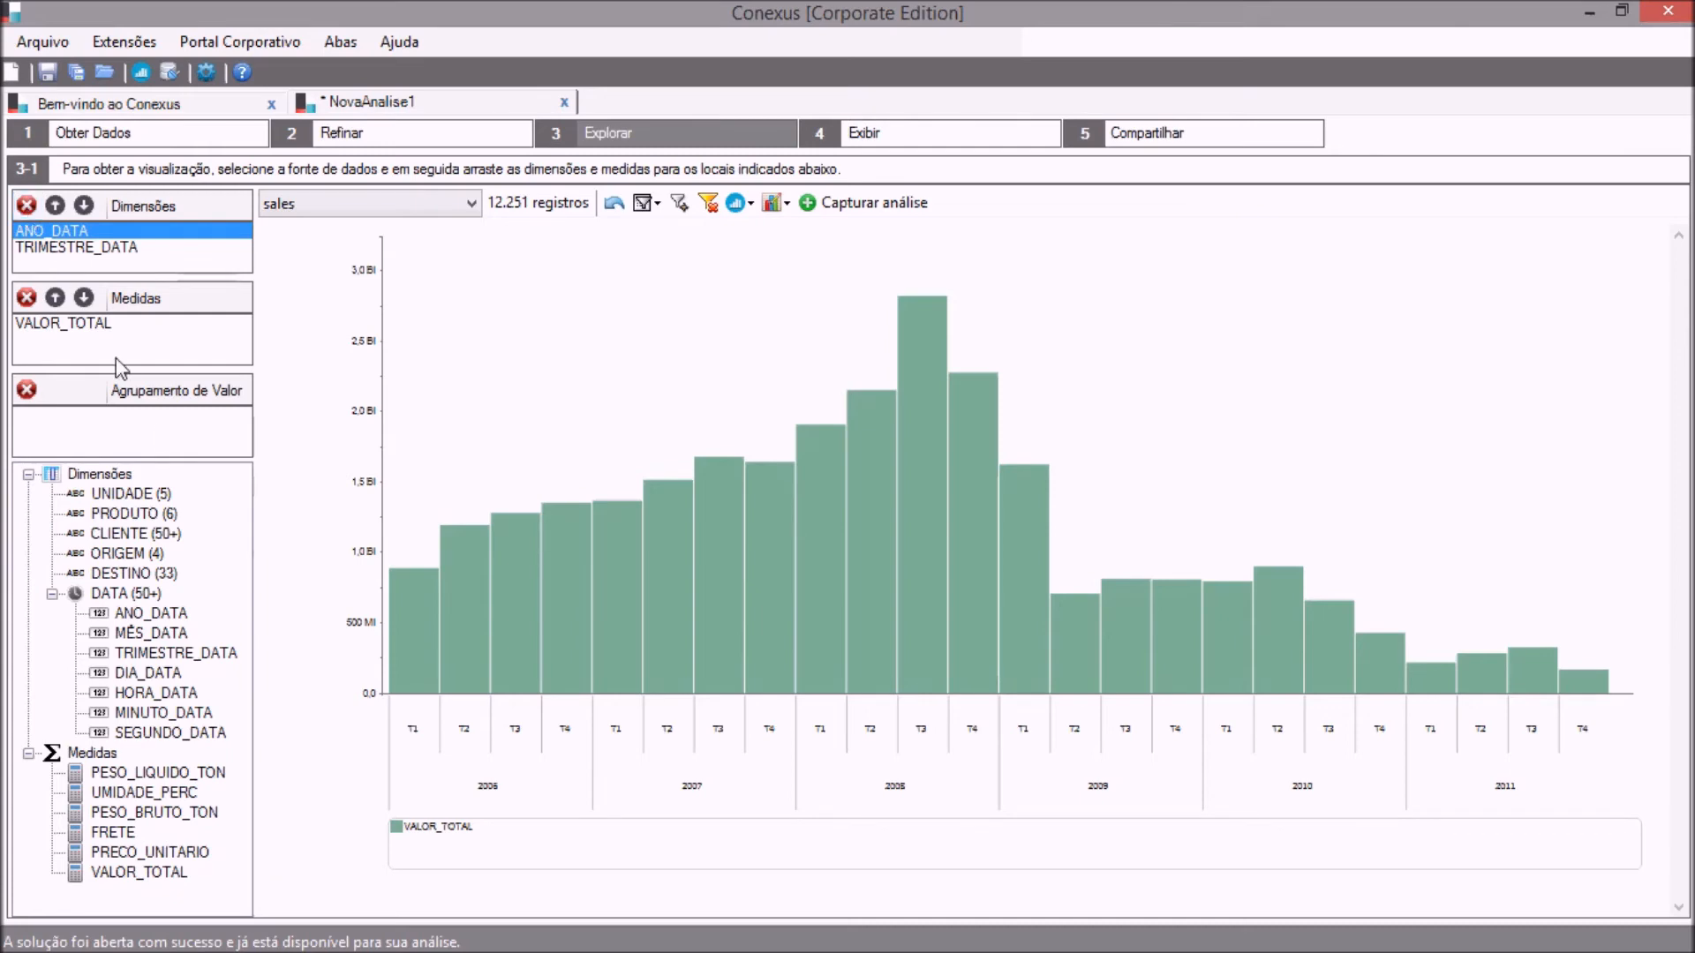
left_click_drag(161, 516, 130, 265)
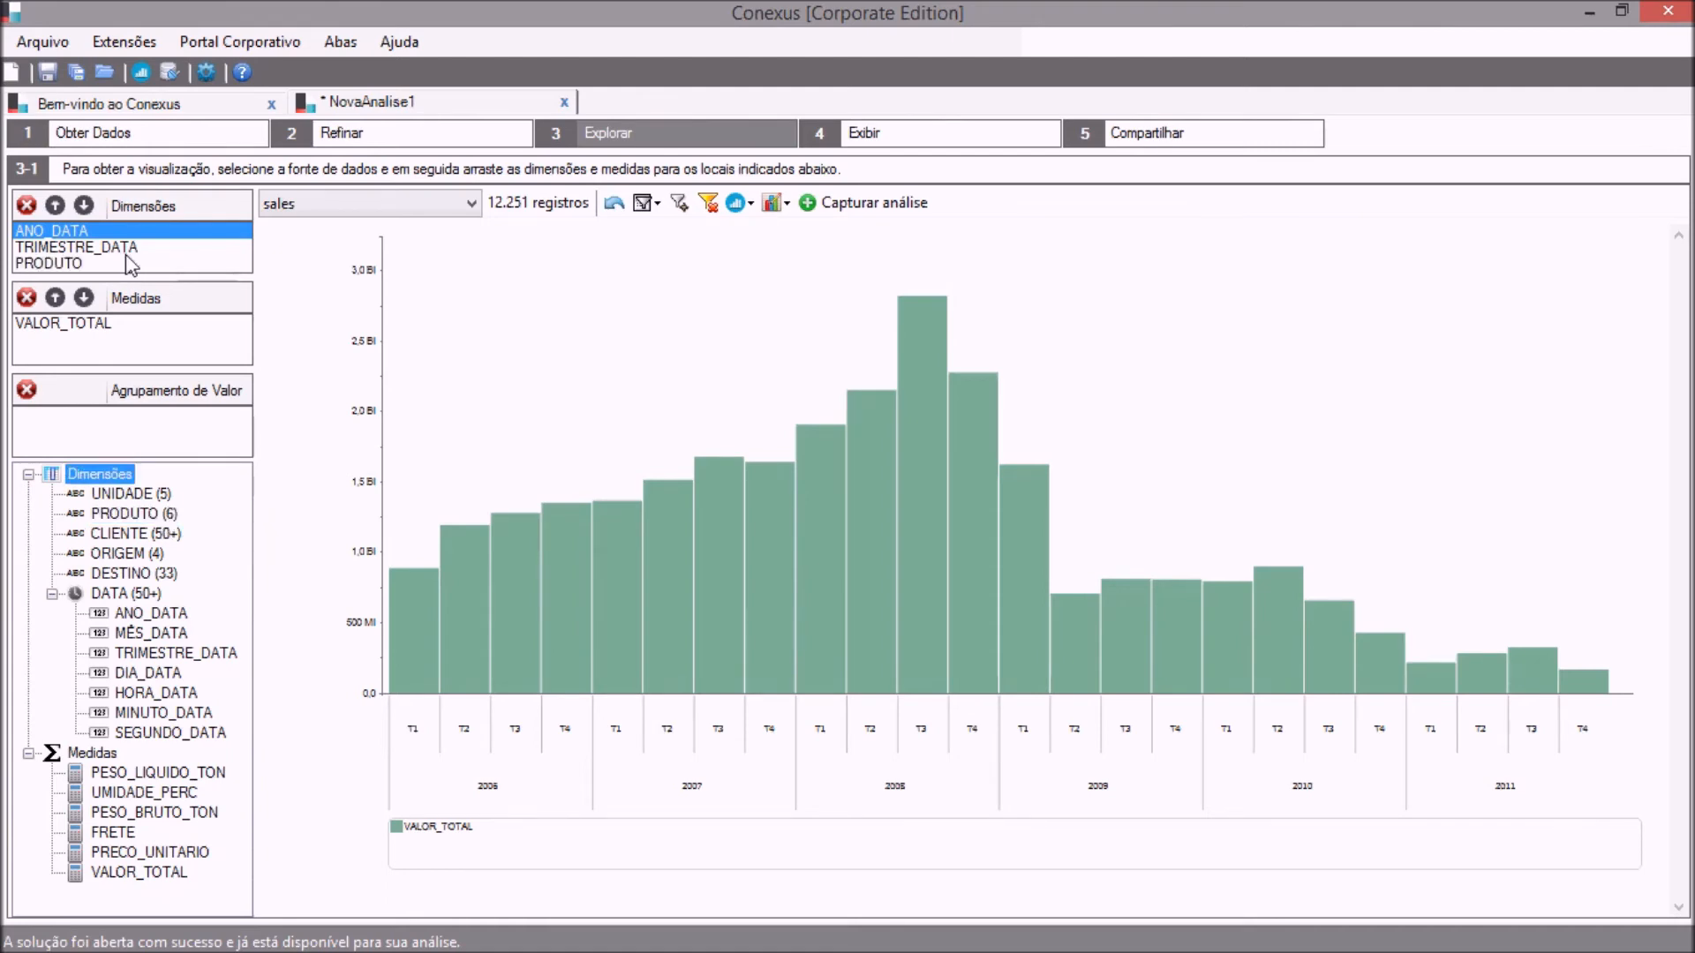
Try the Bolhas visualization for the product data, and change the visualization to TreeMap.
left_click(736, 204)
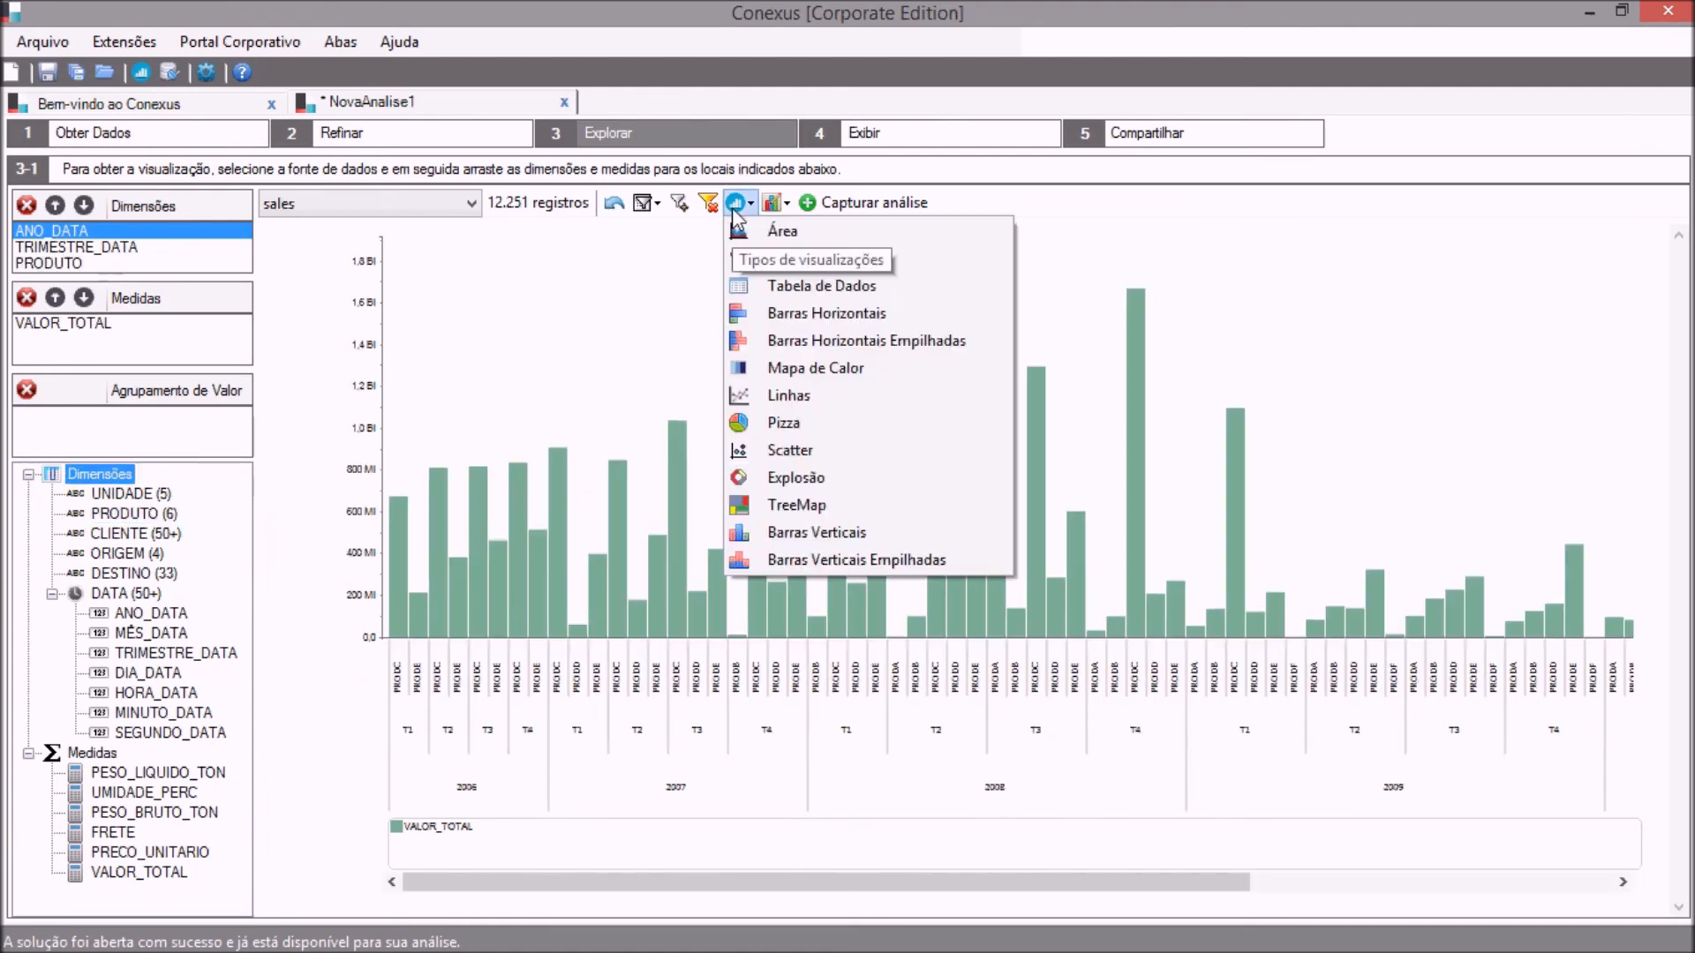
left_click(755, 255)
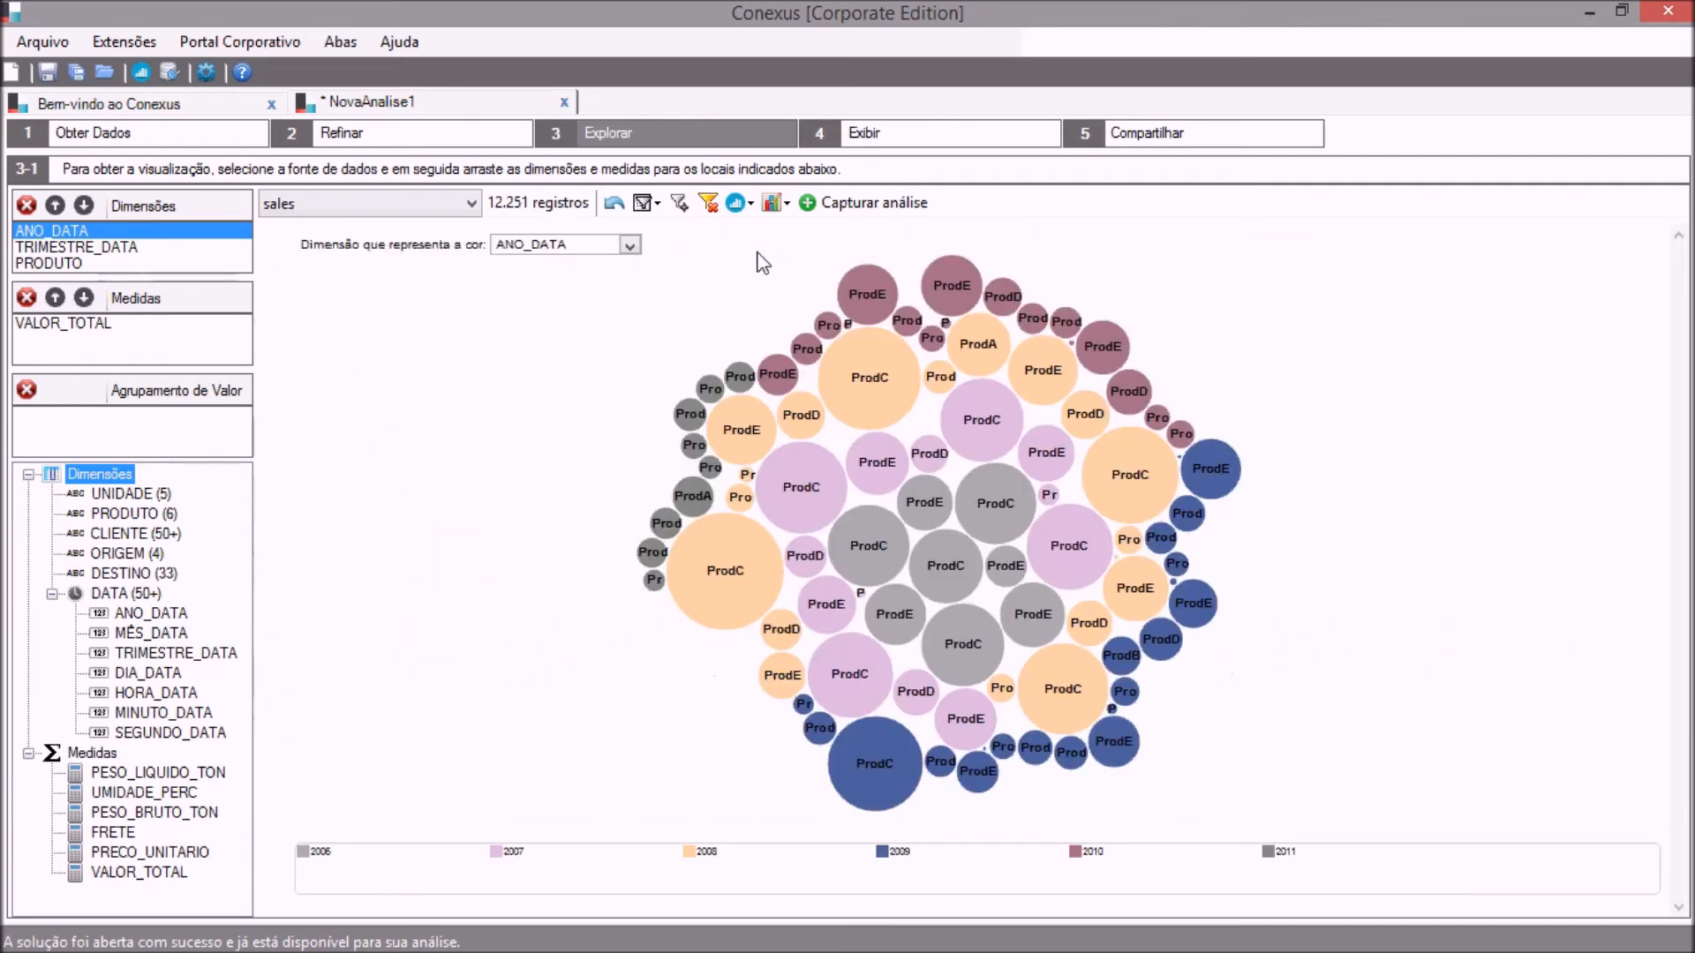
left_click(737, 203)
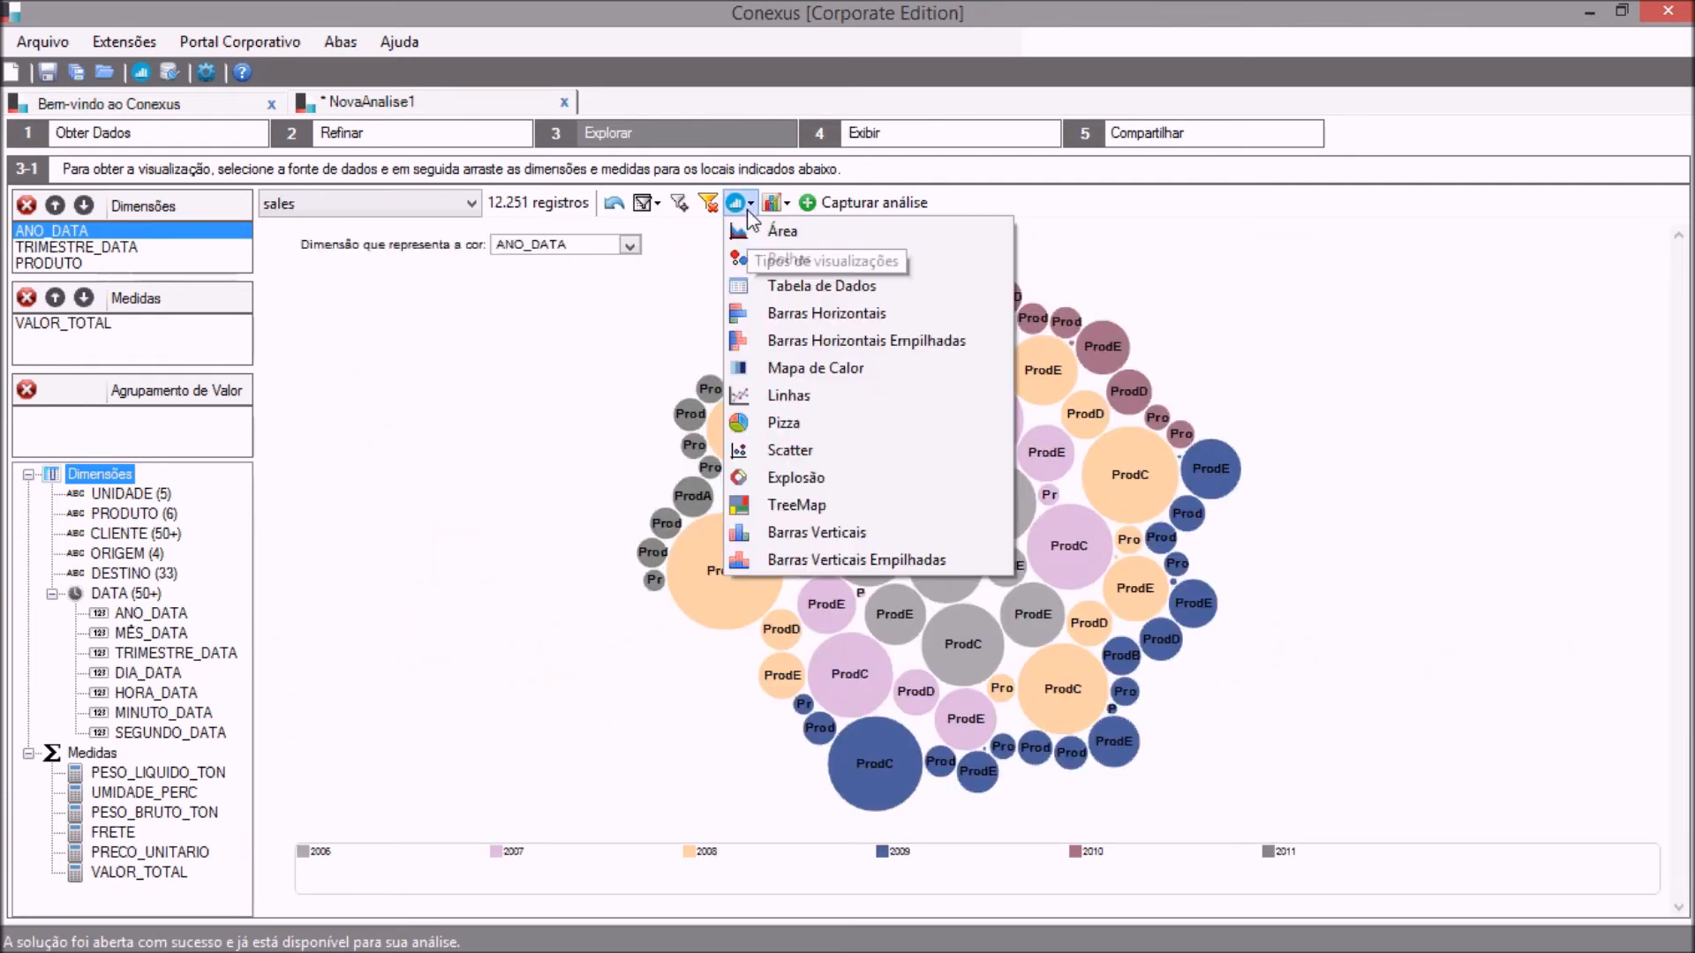
left_click(787, 504)
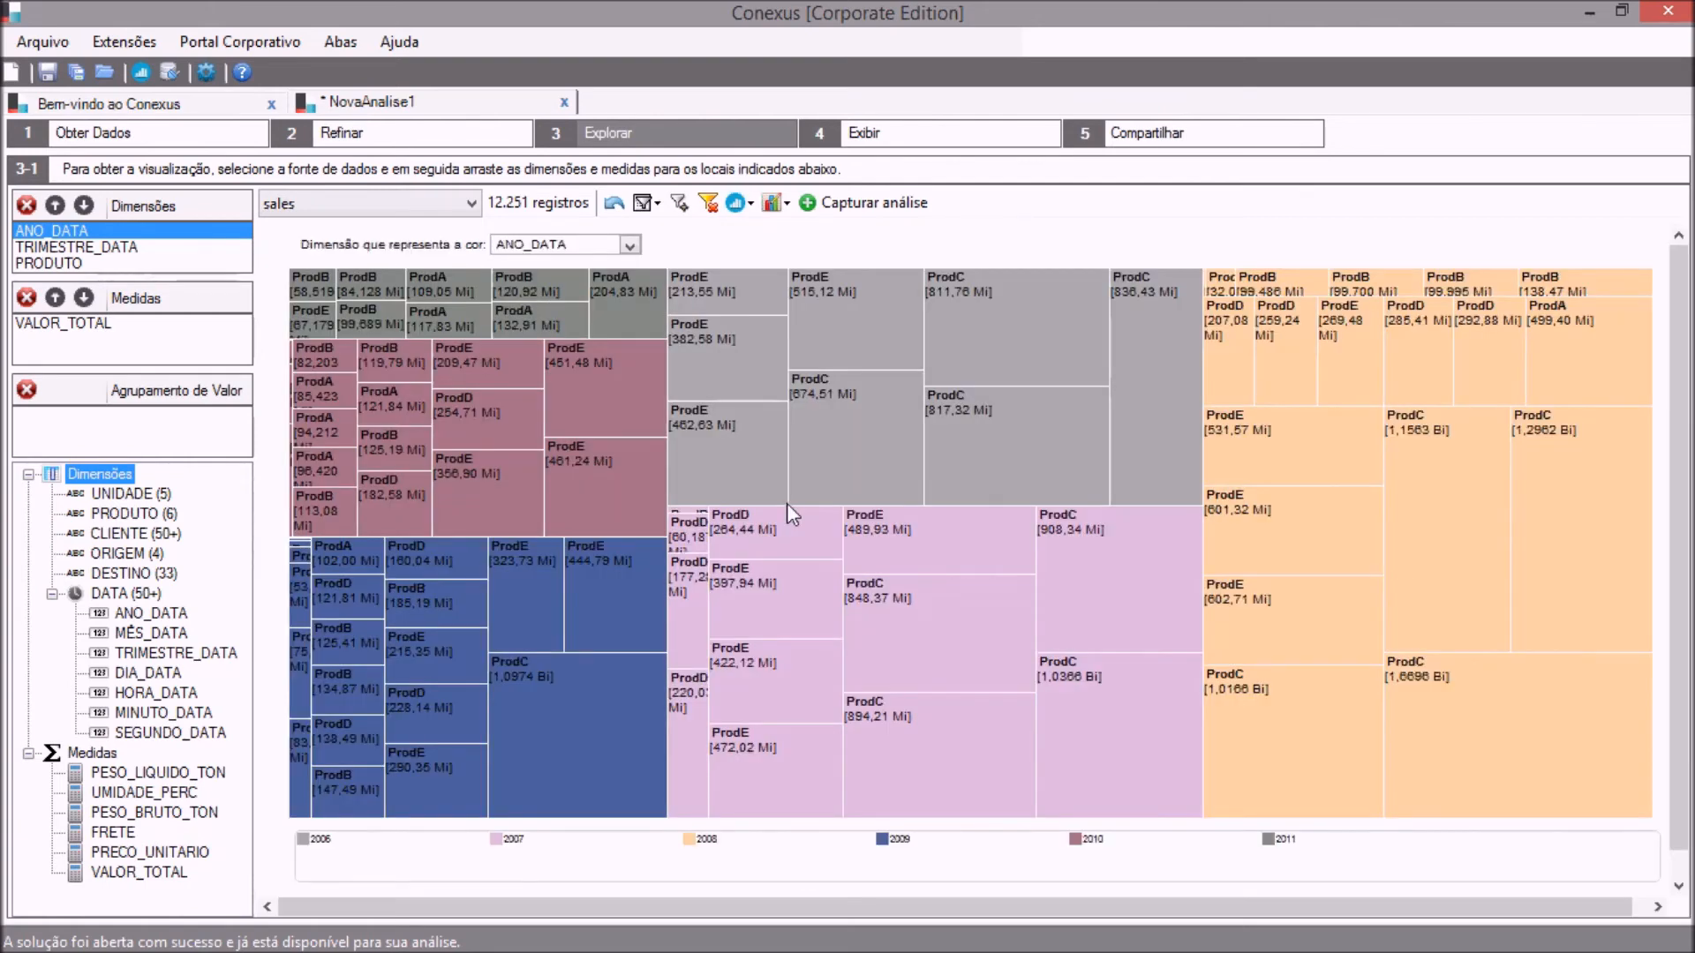
Remove the TRIMESTRE_DATA dimension from the treemap and capture the analysis.
left_click(72, 247)
left_click(30, 208)
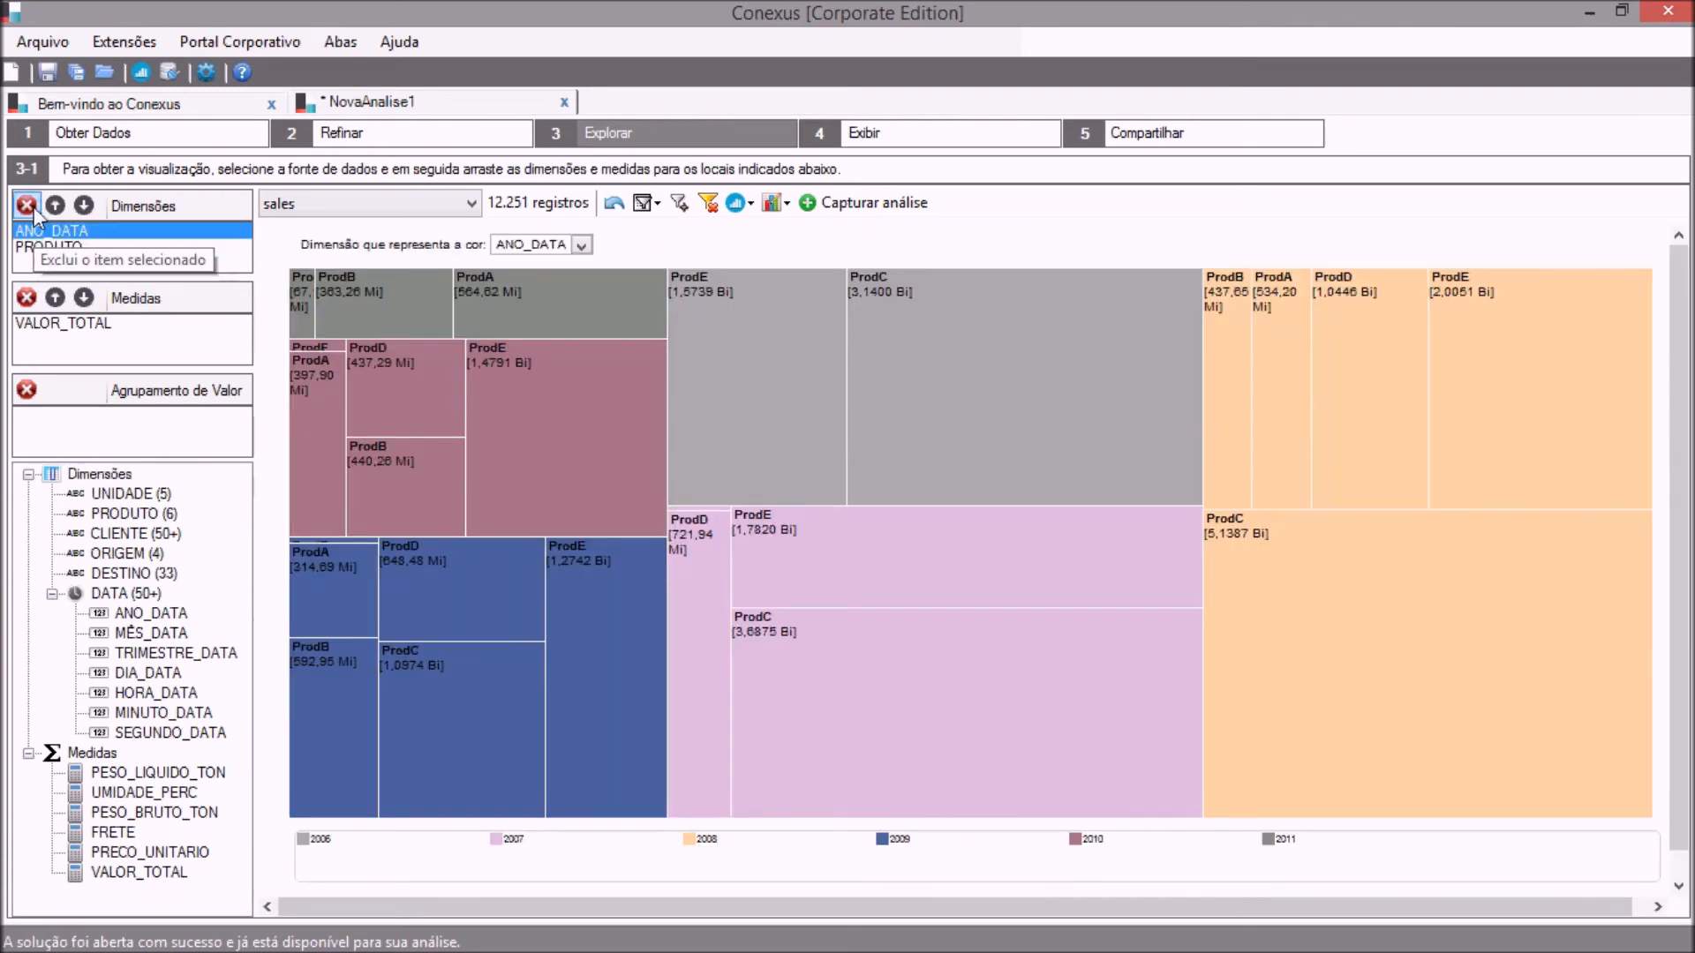
mouse_move(784, 272)
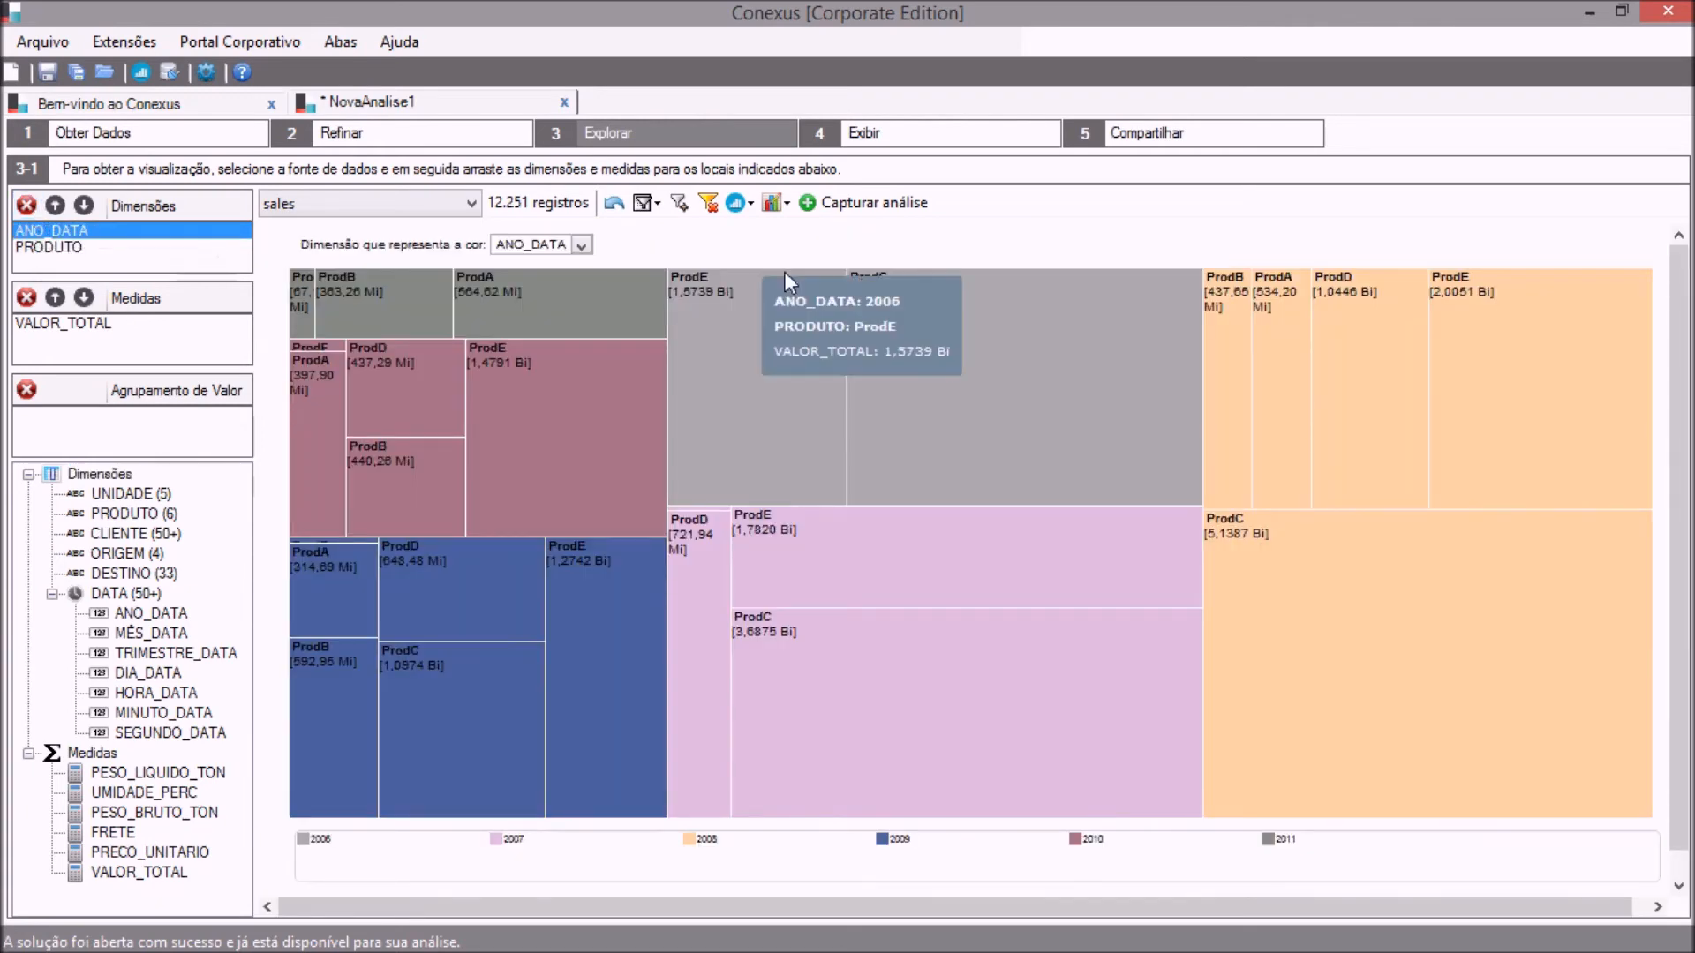
mouse_move(909, 304)
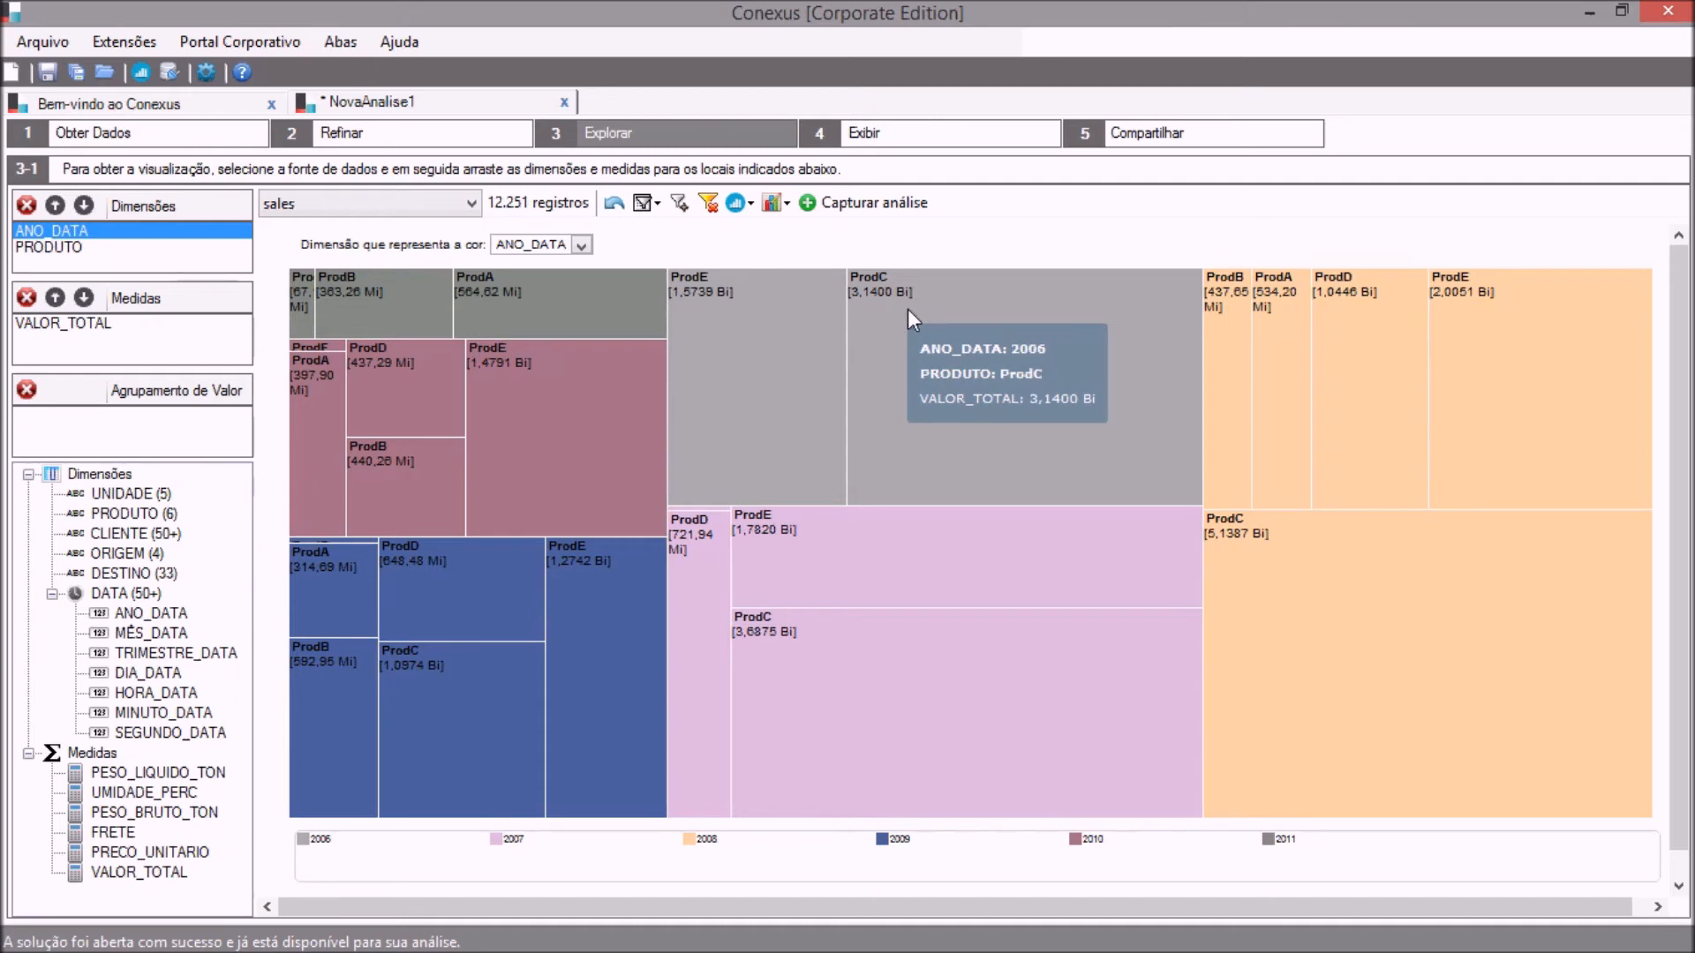
left_click(849, 207)
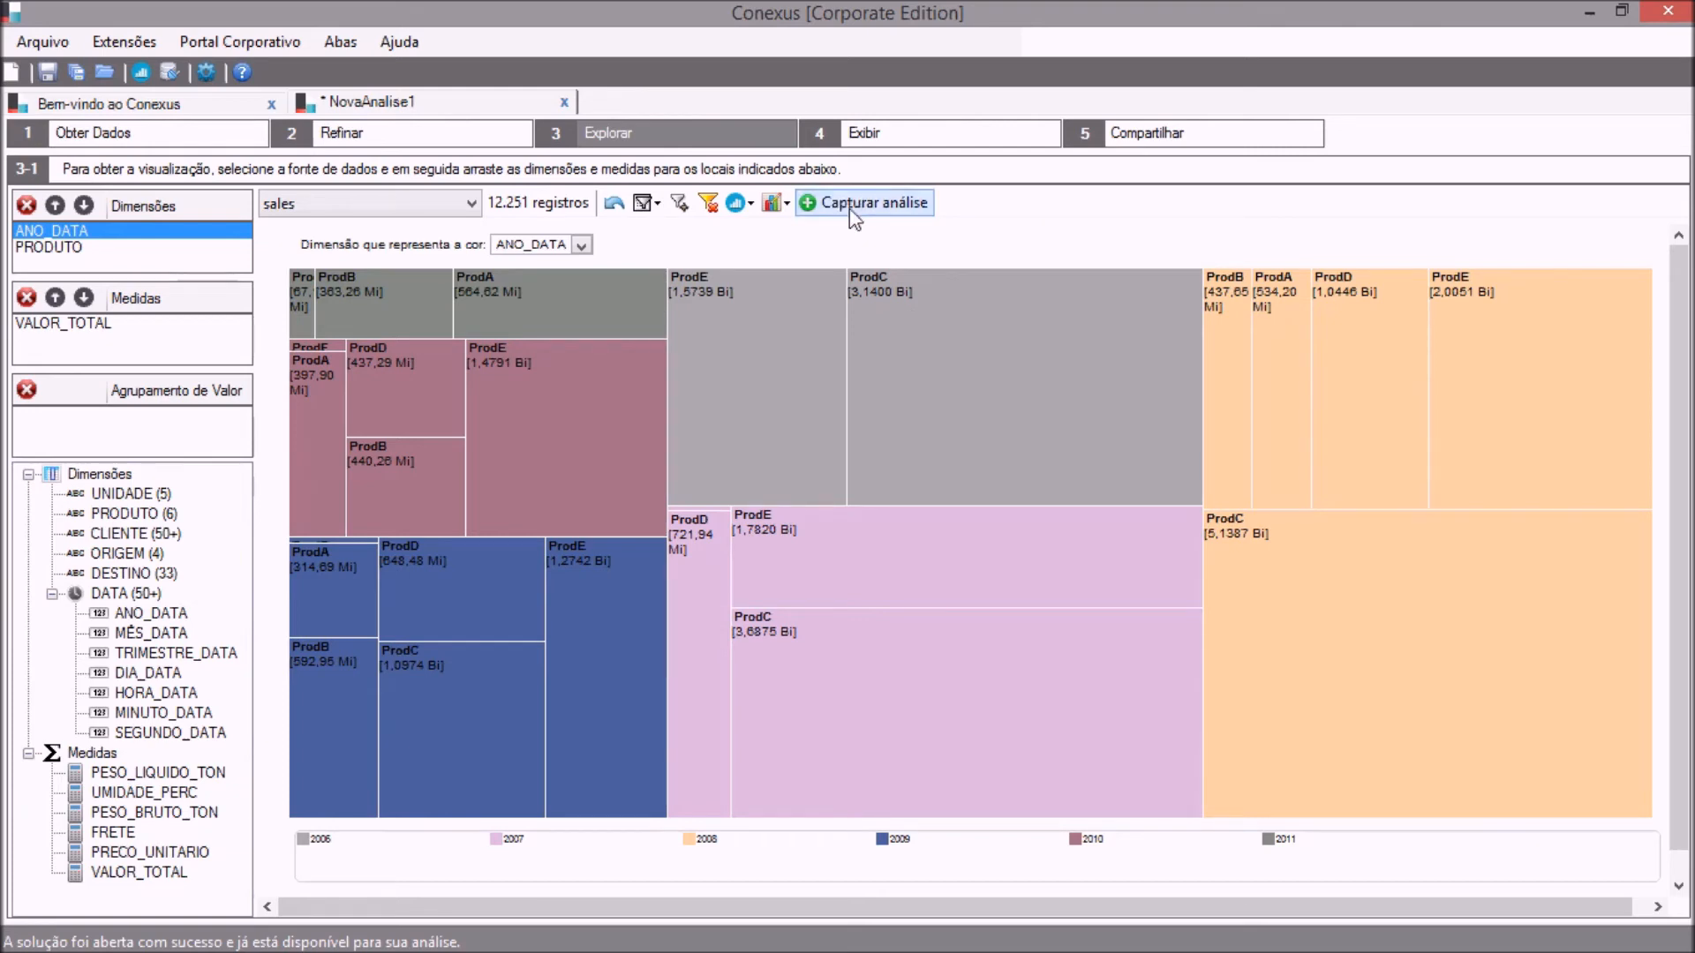
Go back through the previous visualizations to the bubble chart with ANO_DATA, TRIMESTRE_DATA and PRODUTO.
left_click(618, 208)
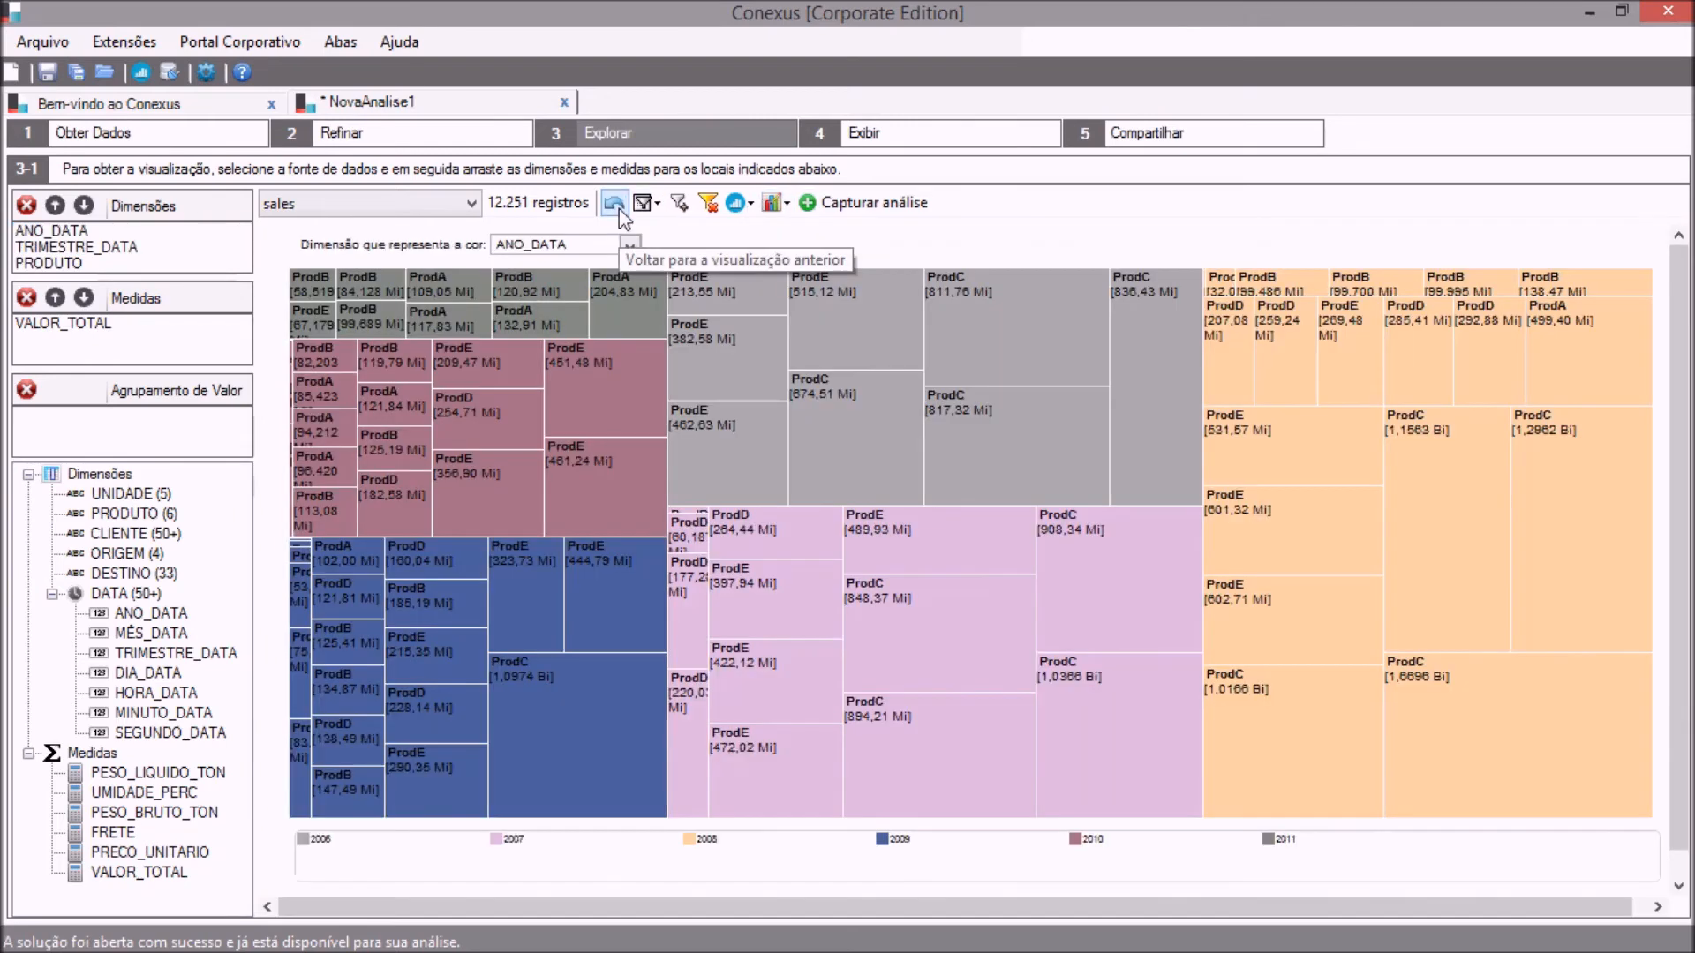
left_click(618, 208)
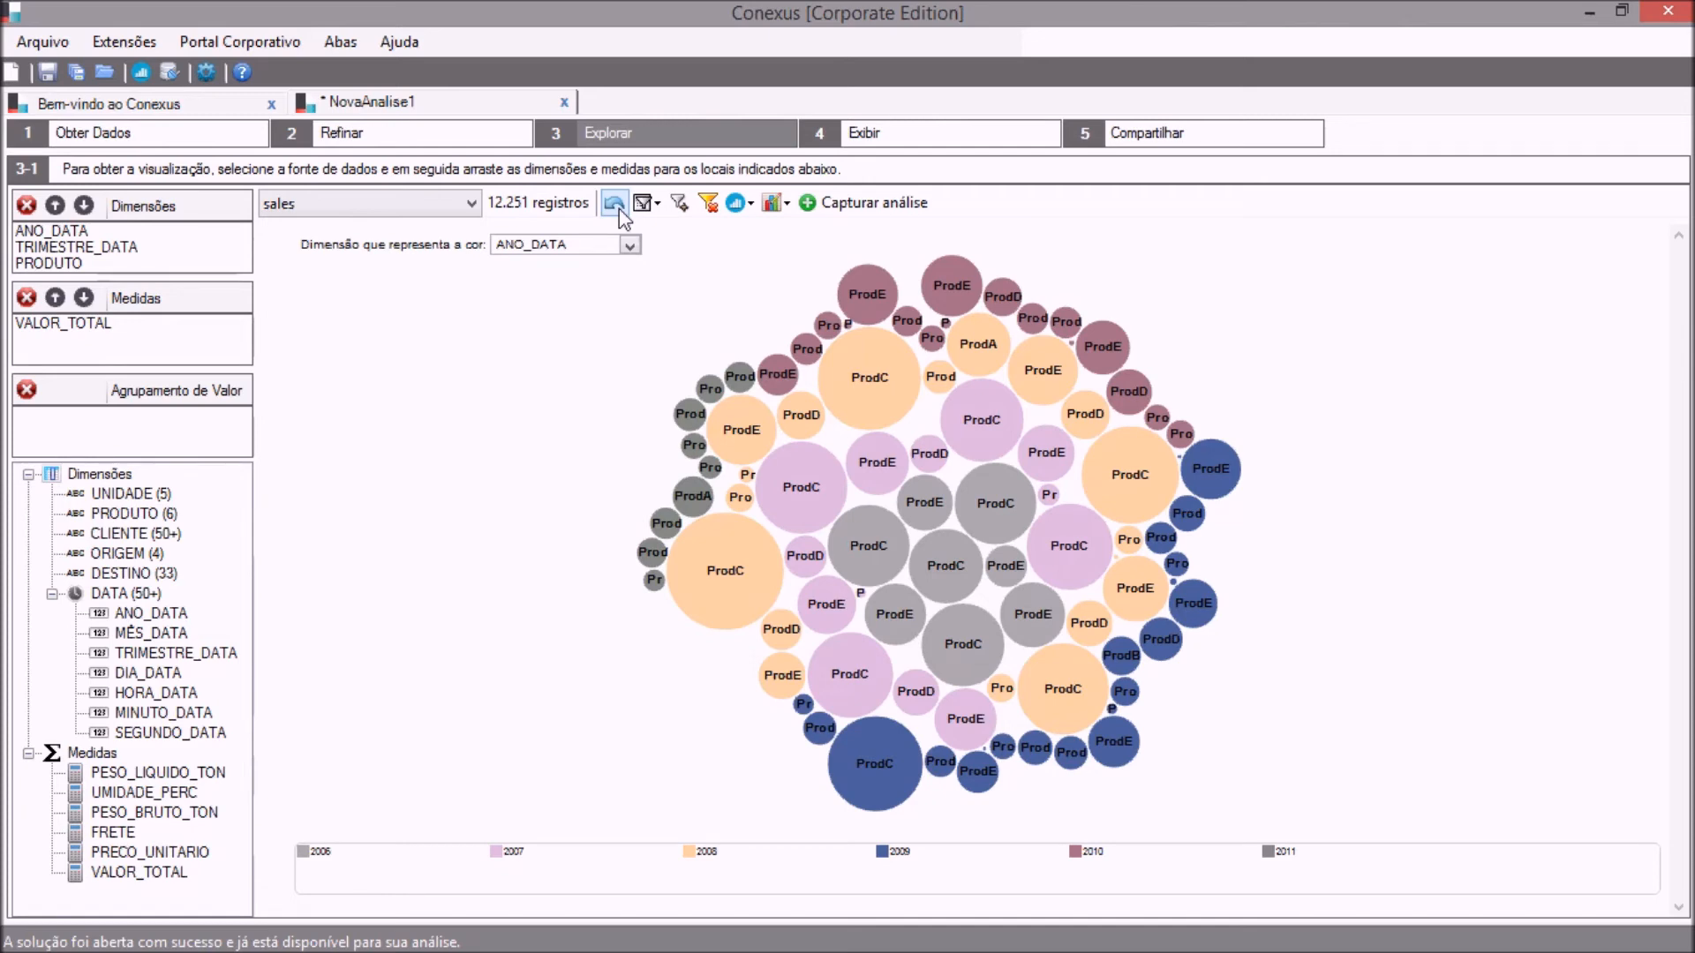
Create a single-pane screen named Tela1 in the Exibir stage.
left_click(908, 143)
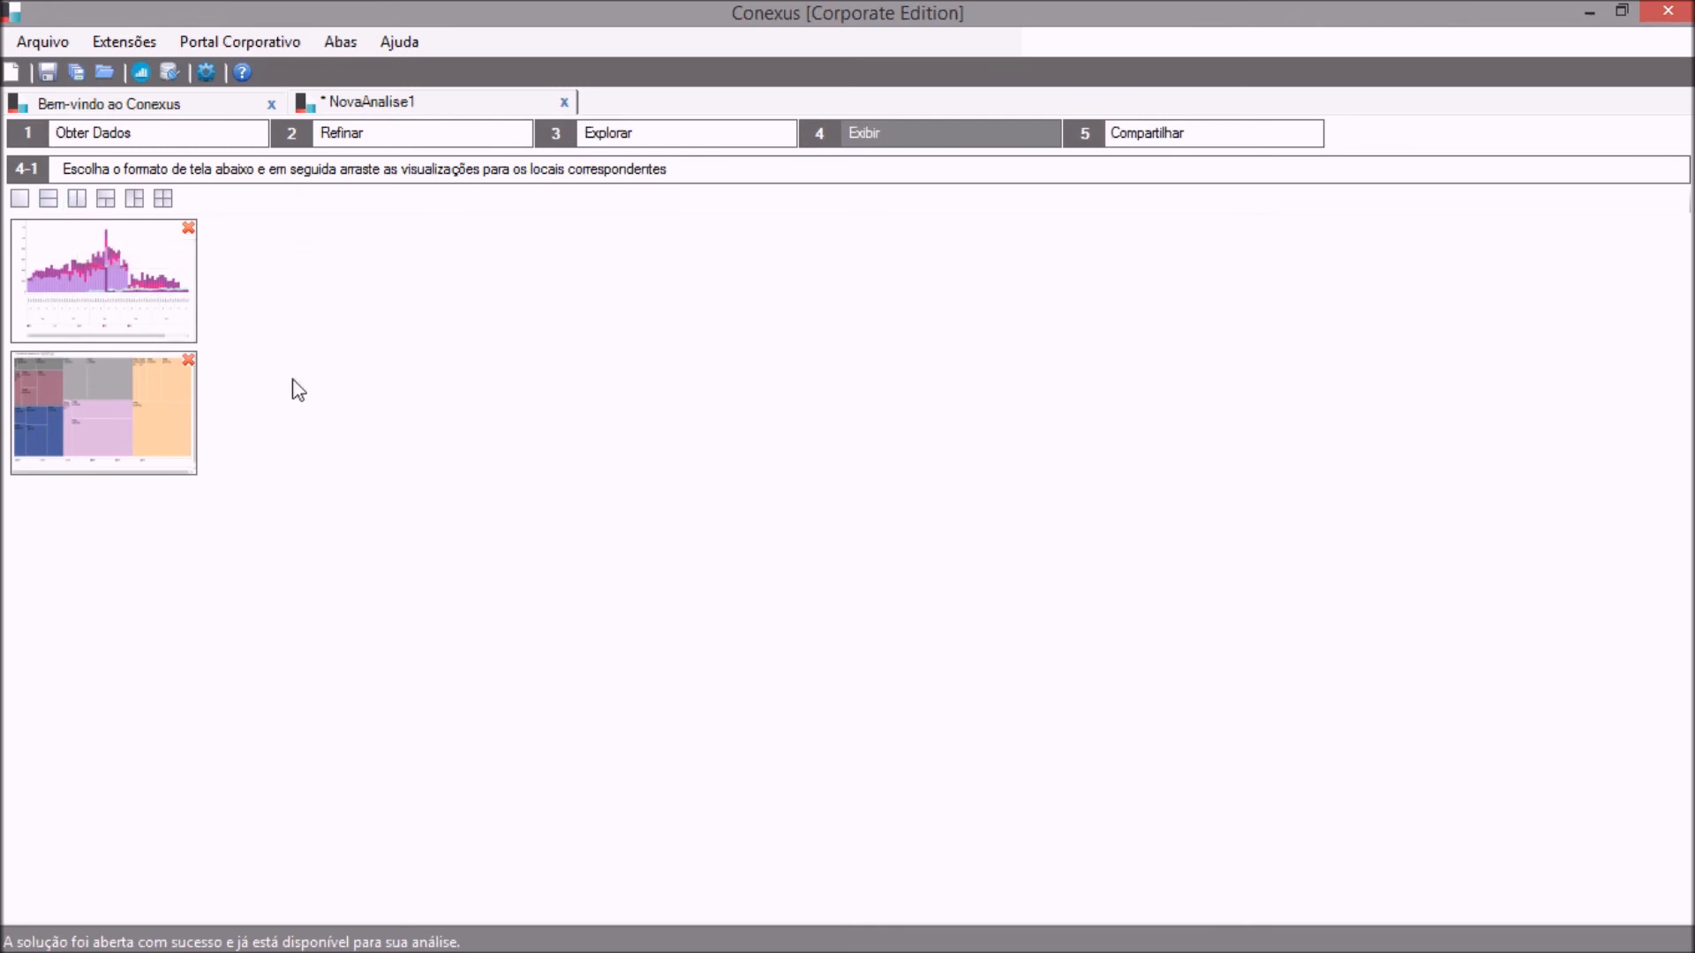
left_click(21, 201)
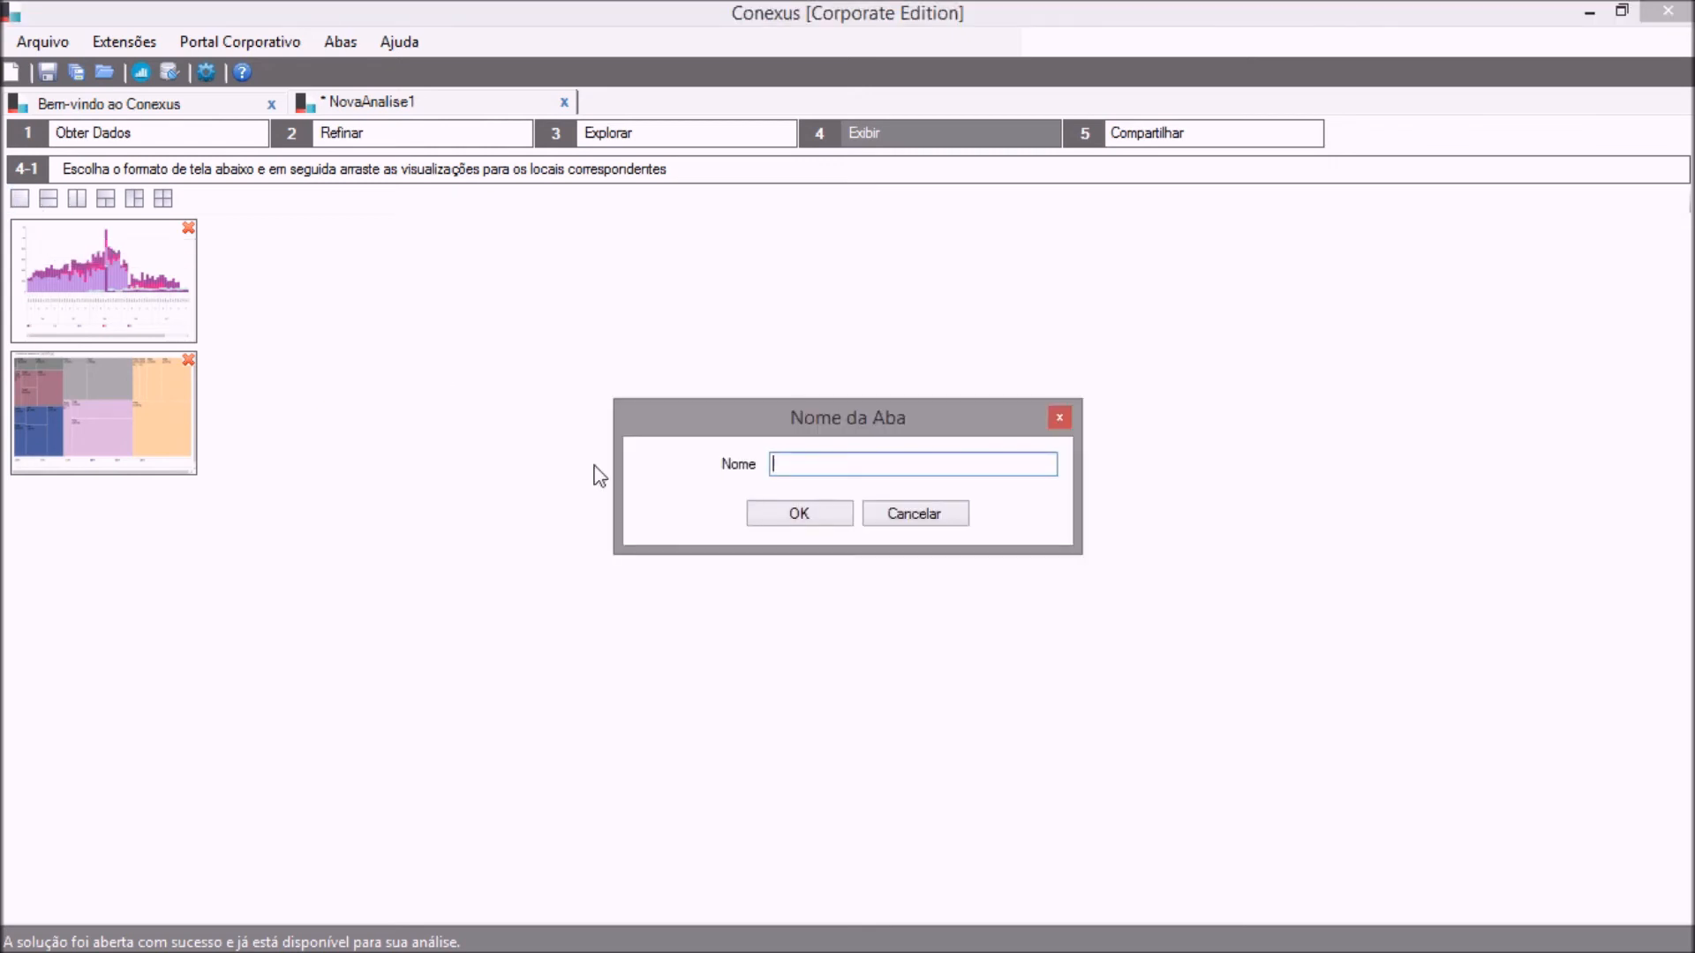
type("Teal")
key("BackSpace")
key("BackSpace")
type("a")
key("BackSpace")
type("la1")
left_click(790, 523)
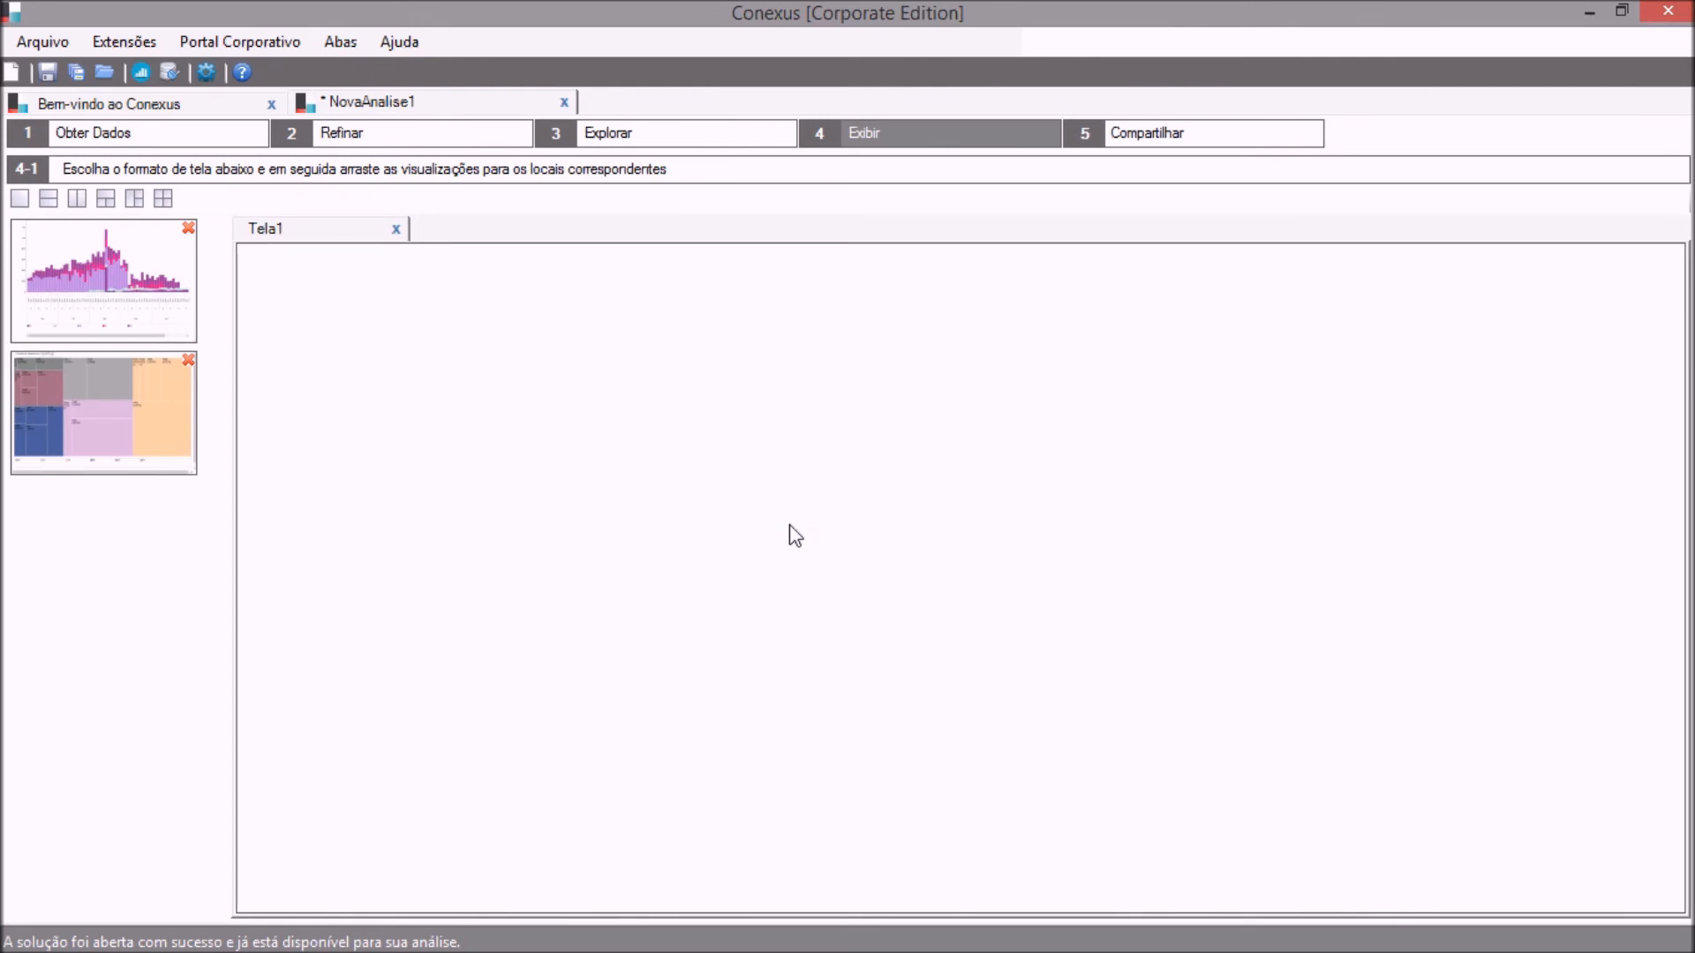
Add a second single-pane screen named Tela2.
left_click(23, 200)
type("Tela")
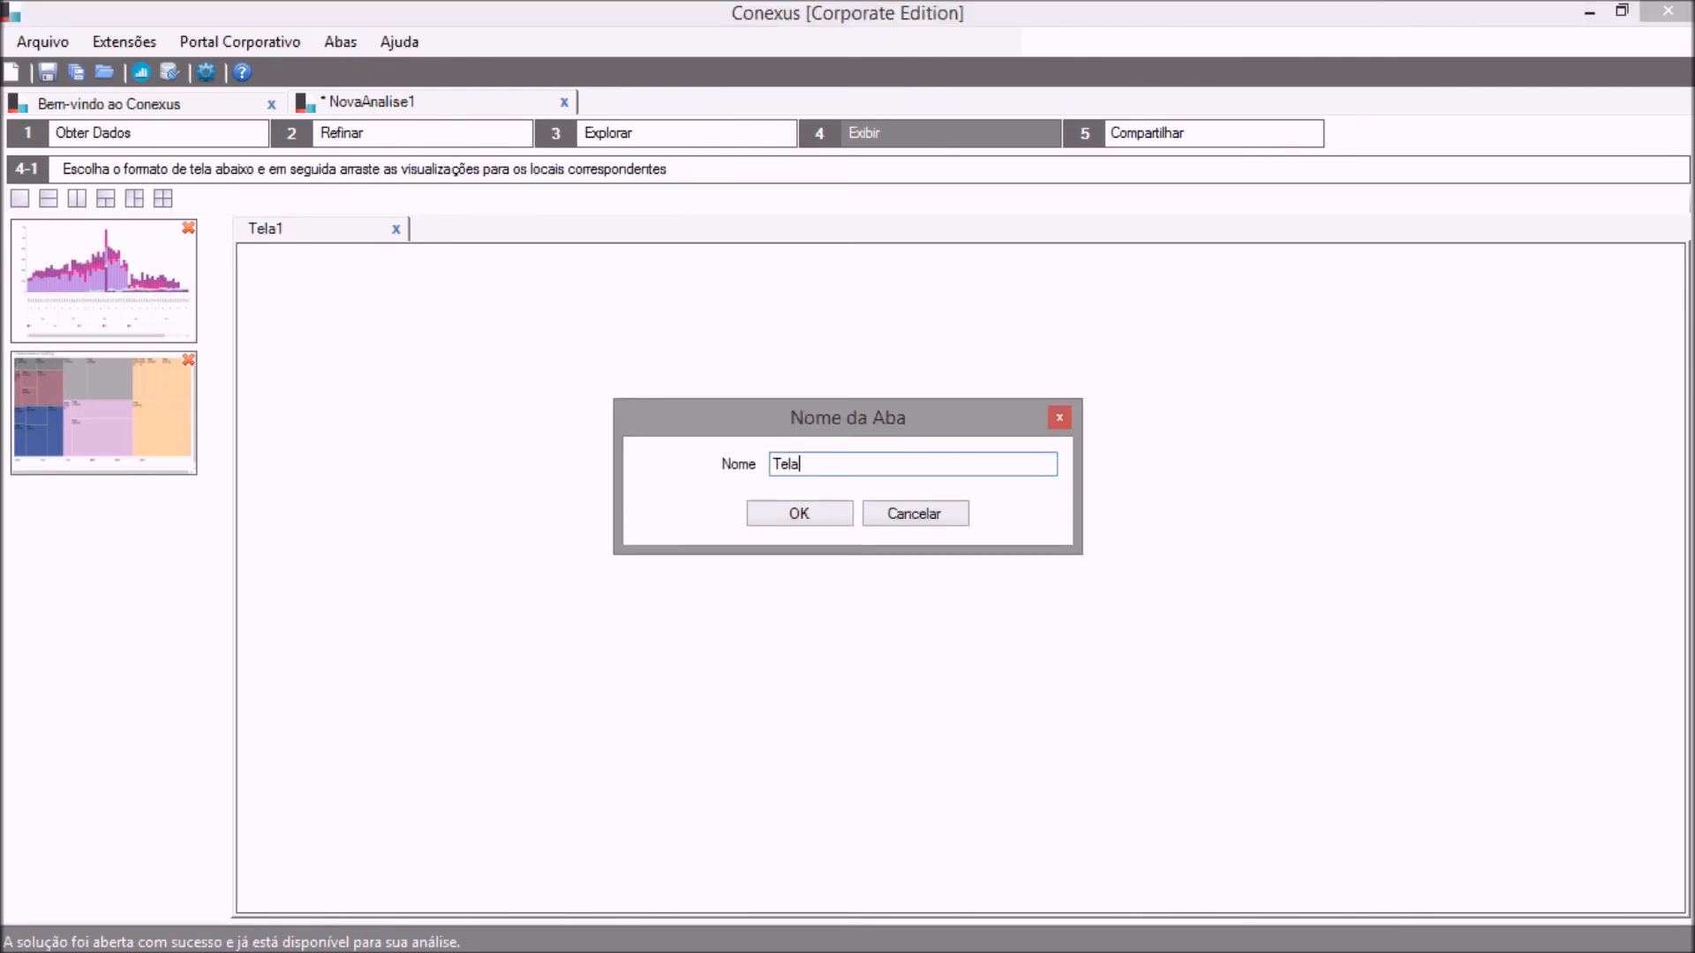
type("2")
left_click(760, 517)
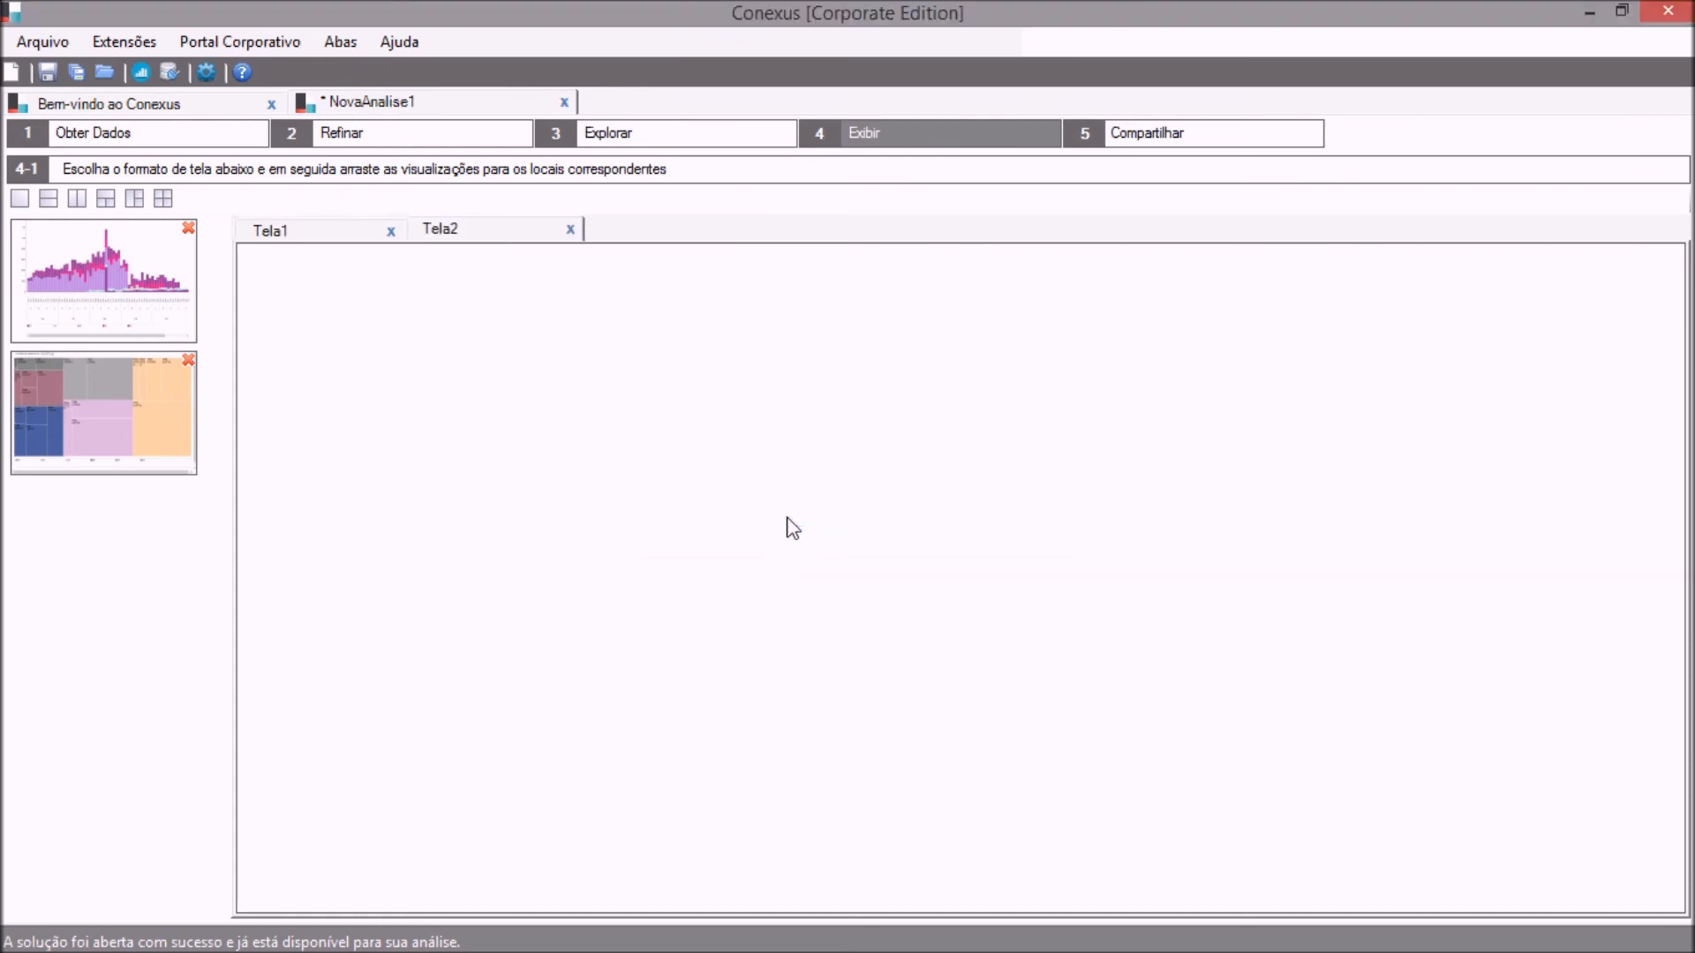
Place the captured stacked bar chart in the Tela1 screen.
left_click(267, 232)
left_click_drag(120, 263, 399, 344)
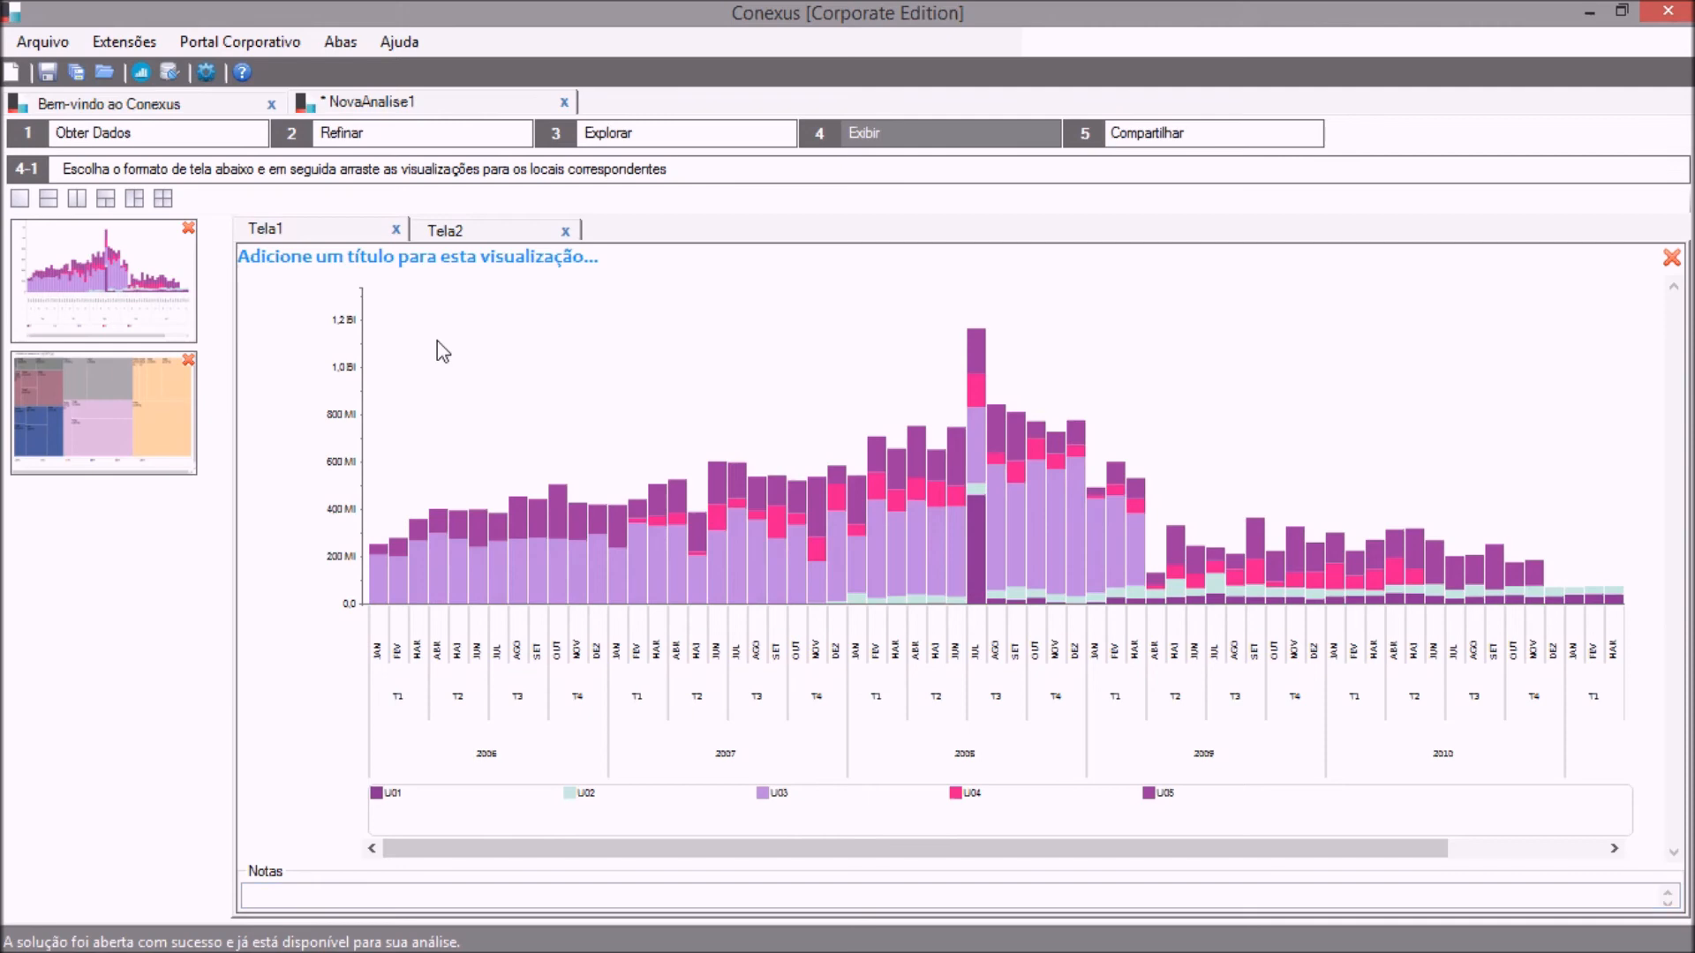
Place the captured treemap of yearly product totals in the Tela2 screen.
left_click(458, 238)
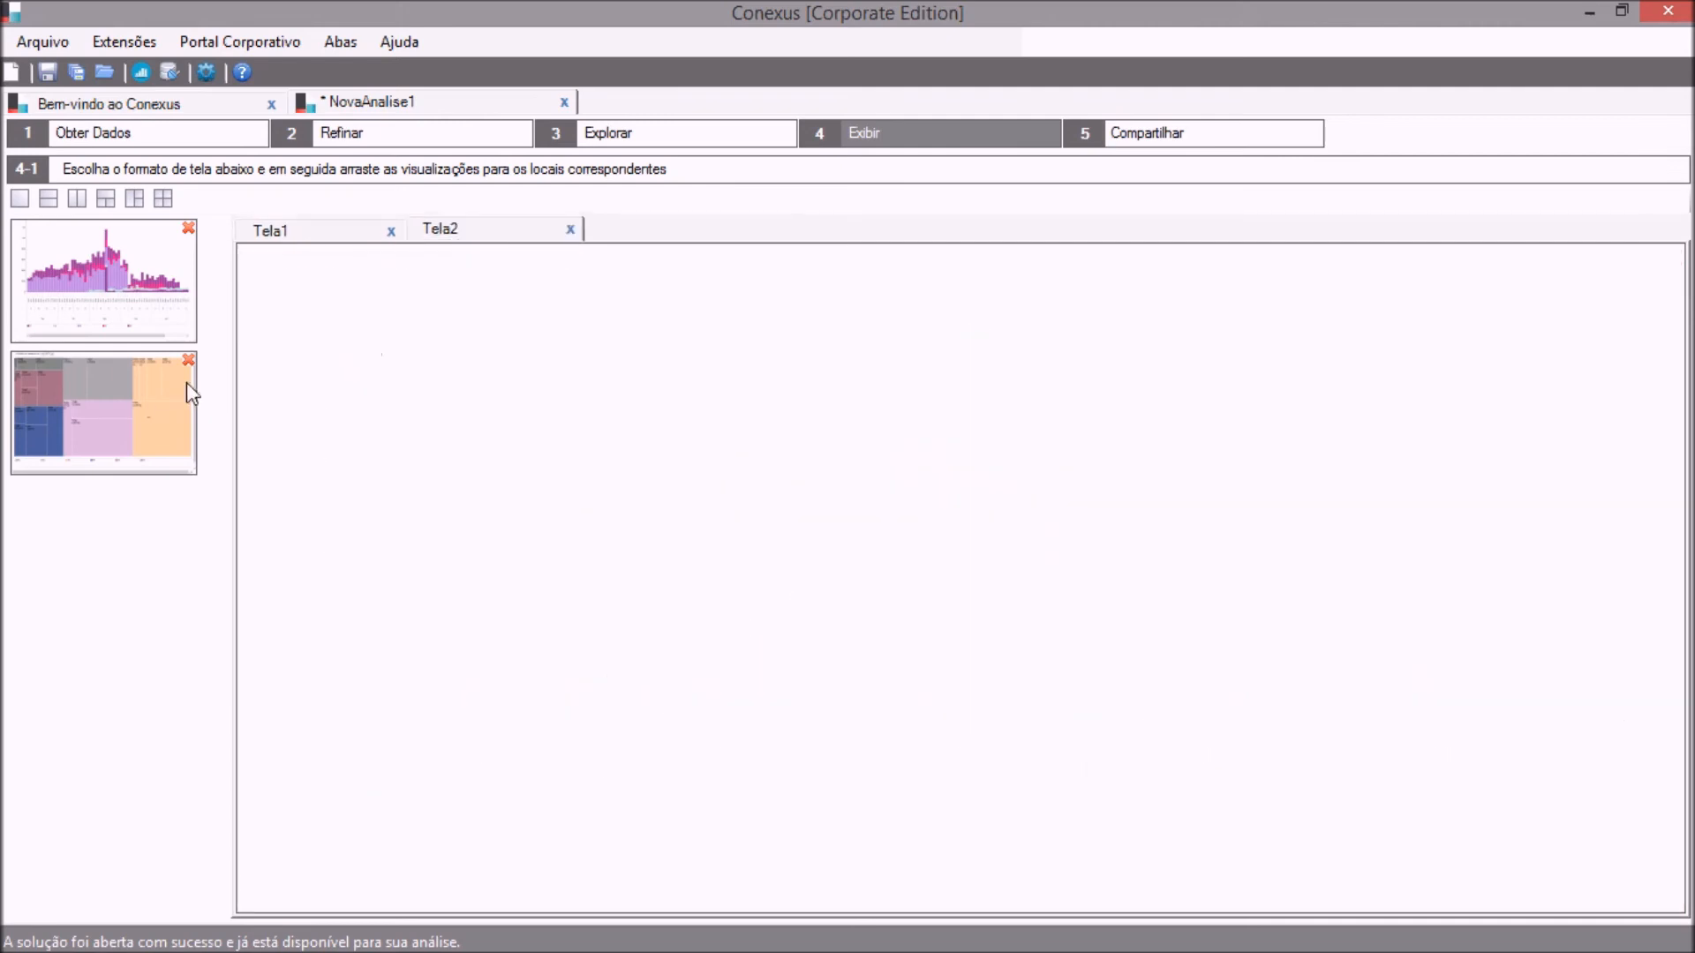
left_click_drag(138, 396, 373, 405)
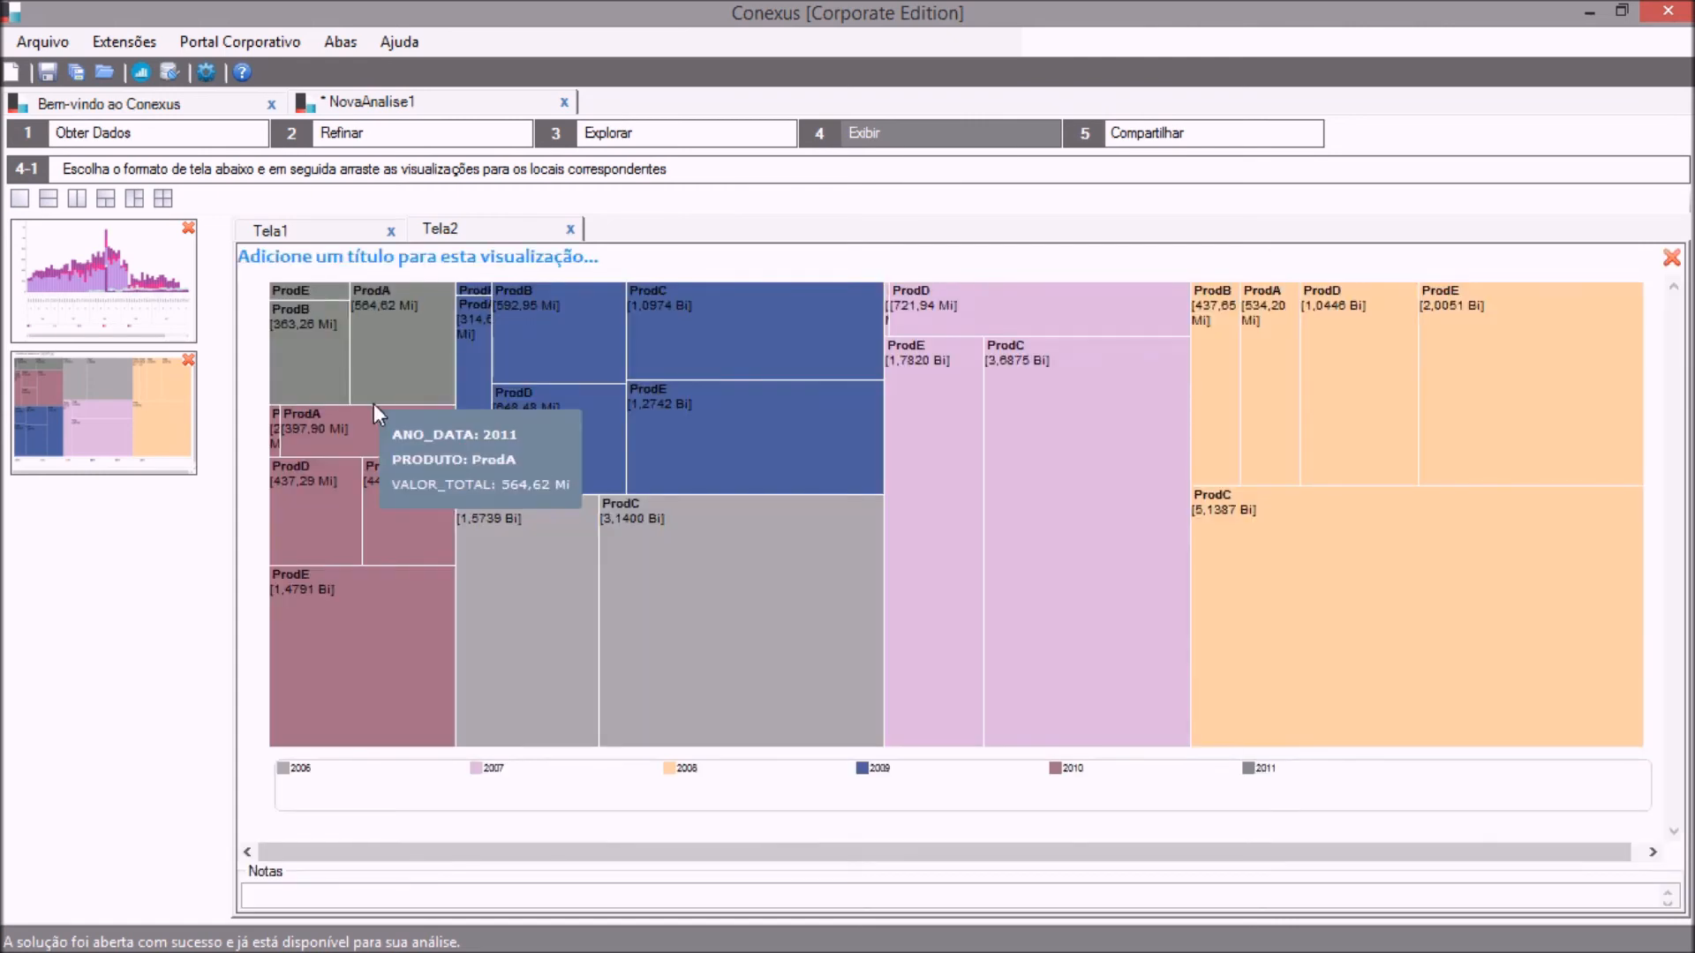
Go back to the Tela1 screen and inspect the July 2008 bar's segment values in the stacked chart.
left_click(316, 238)
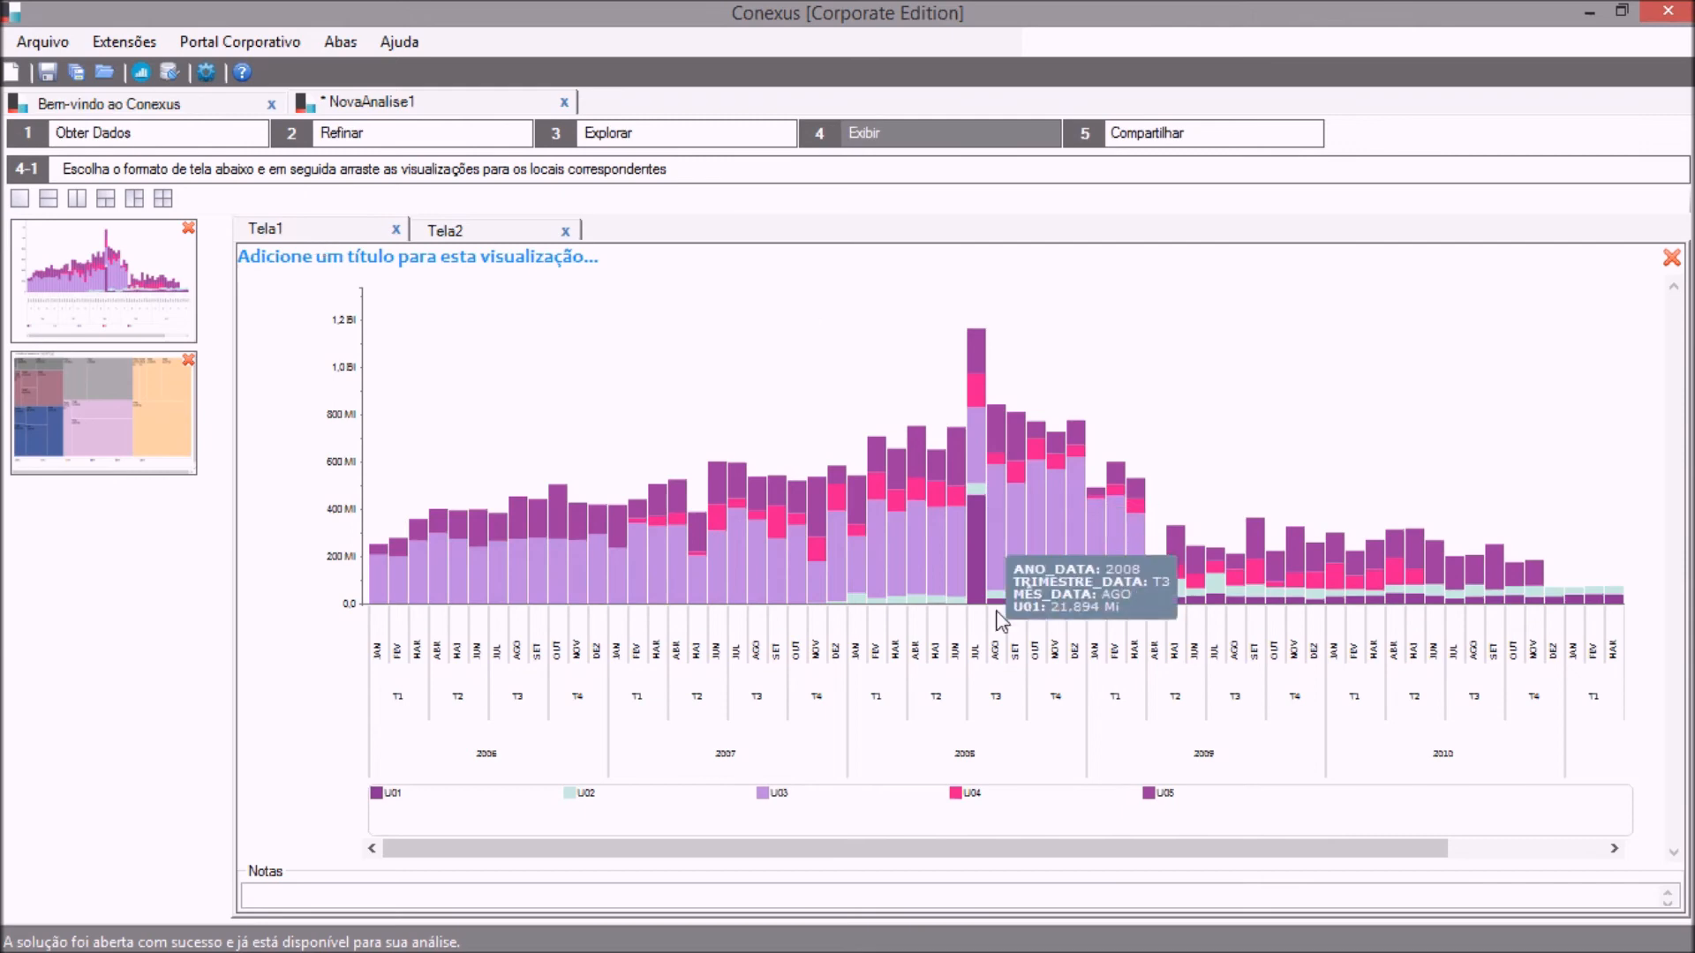
mouse_move(985, 355)
mouse_move(977, 549)
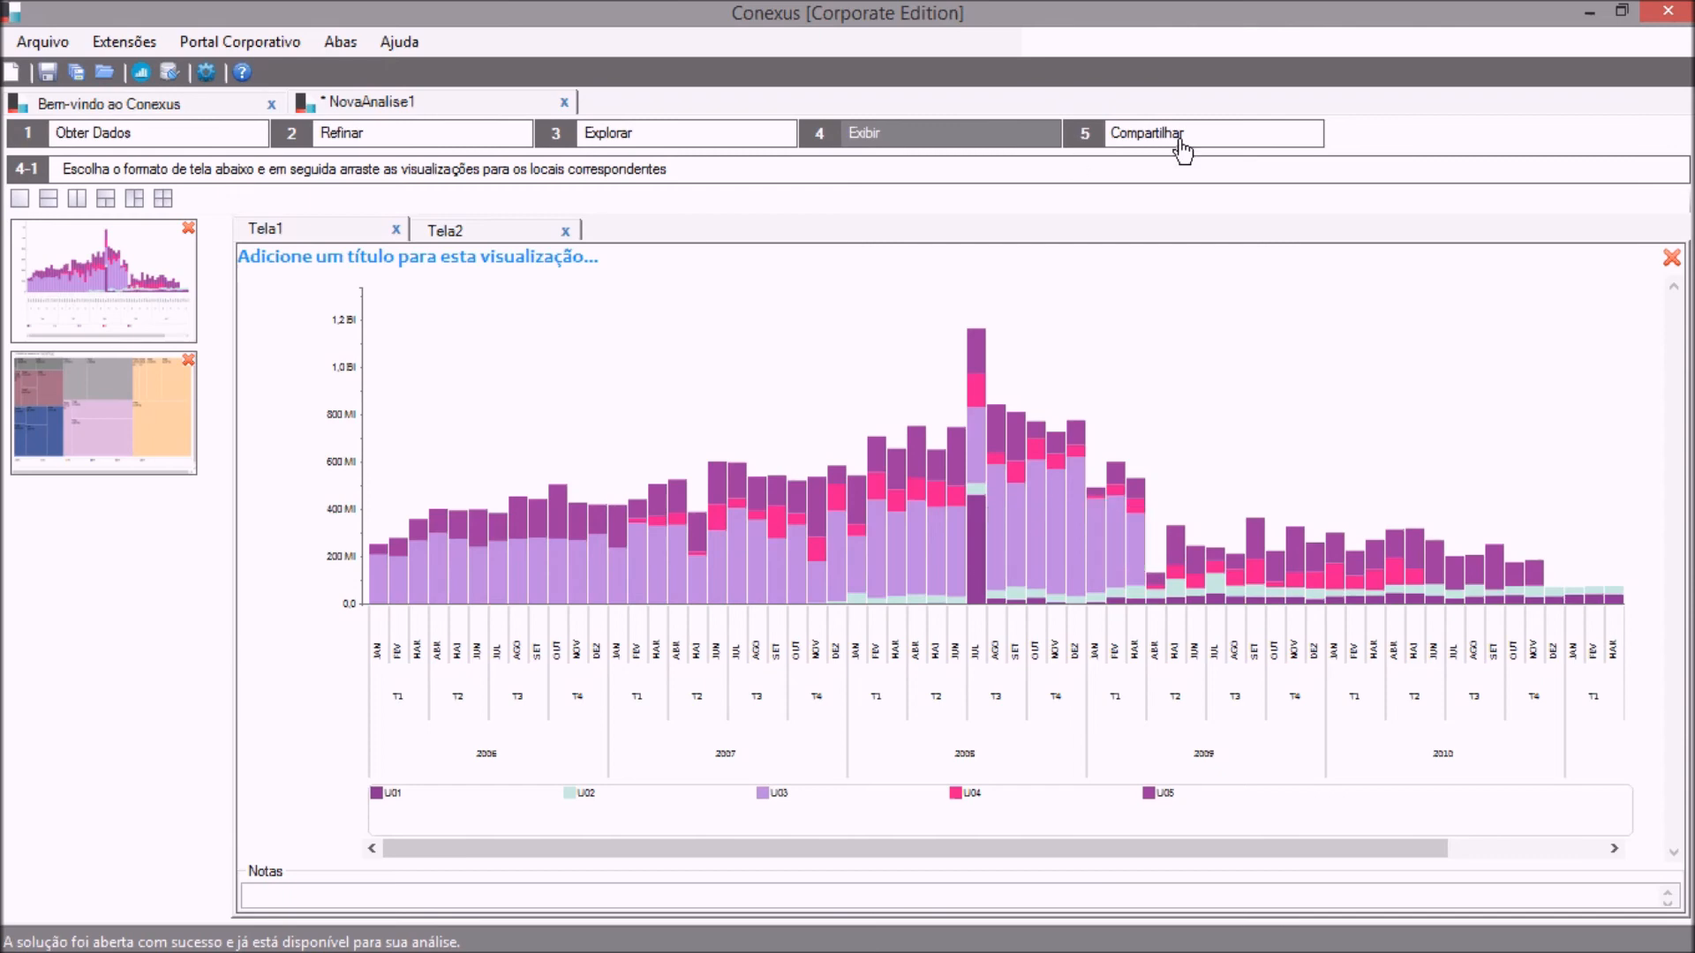
Export the visualizations from the Compartilhar stage as an HTML file named Teste in the Área de Trabalho folder.
left_click(1182, 140)
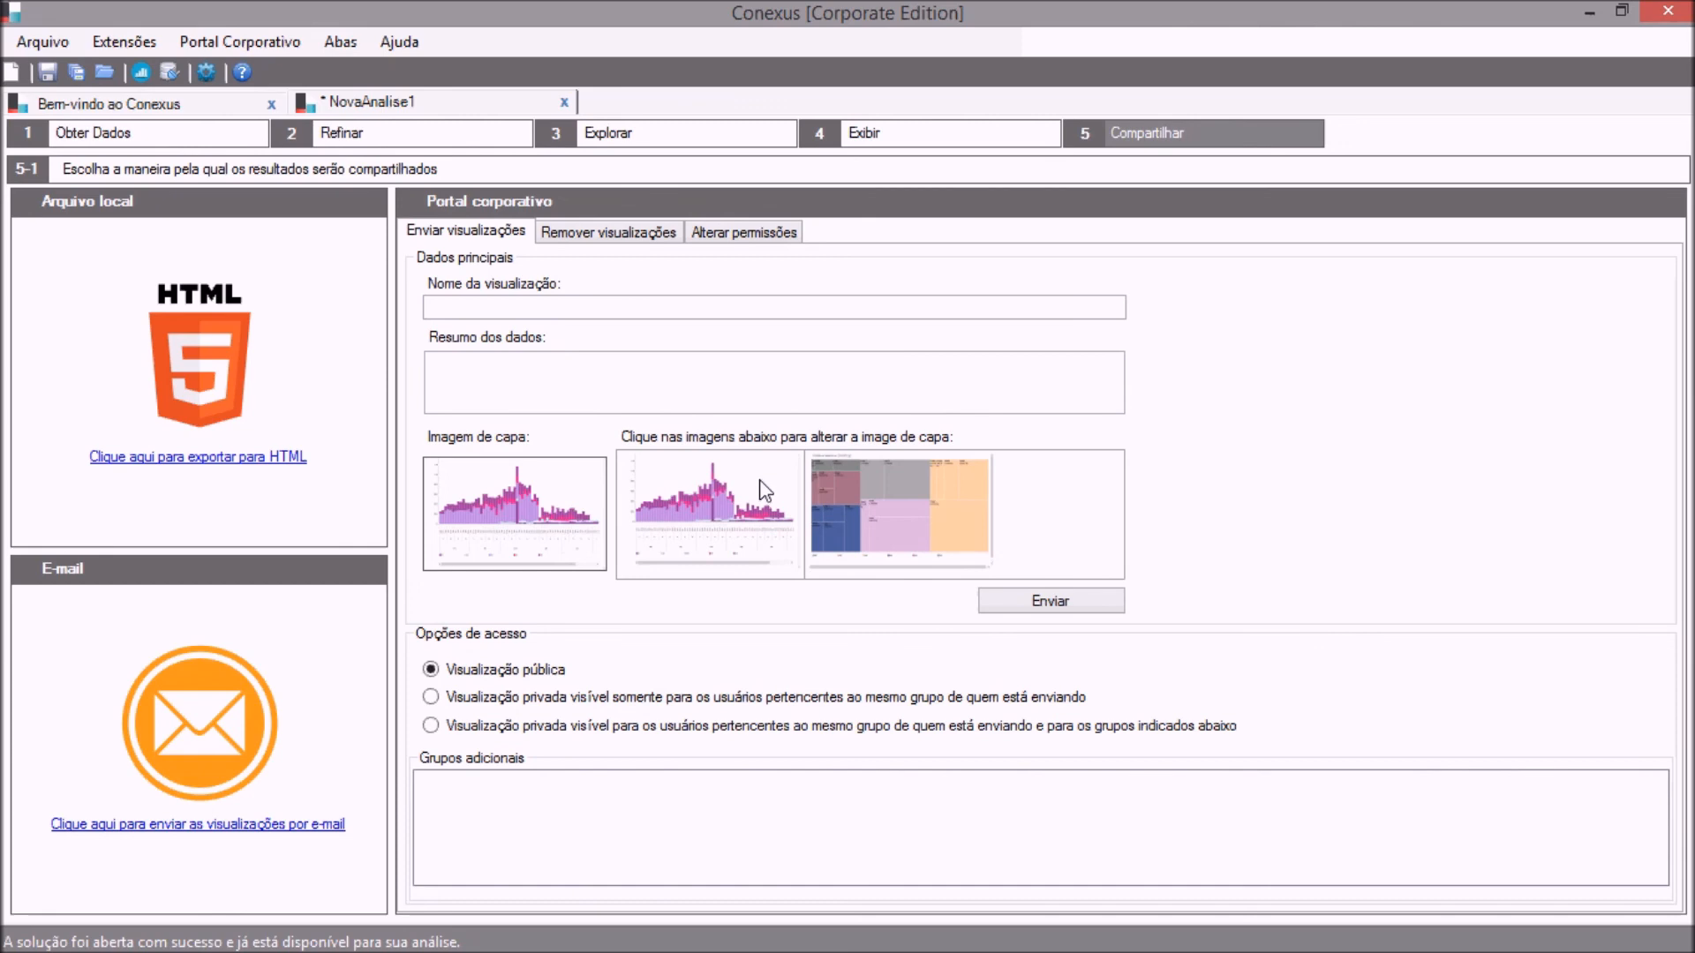
left_click(192, 457)
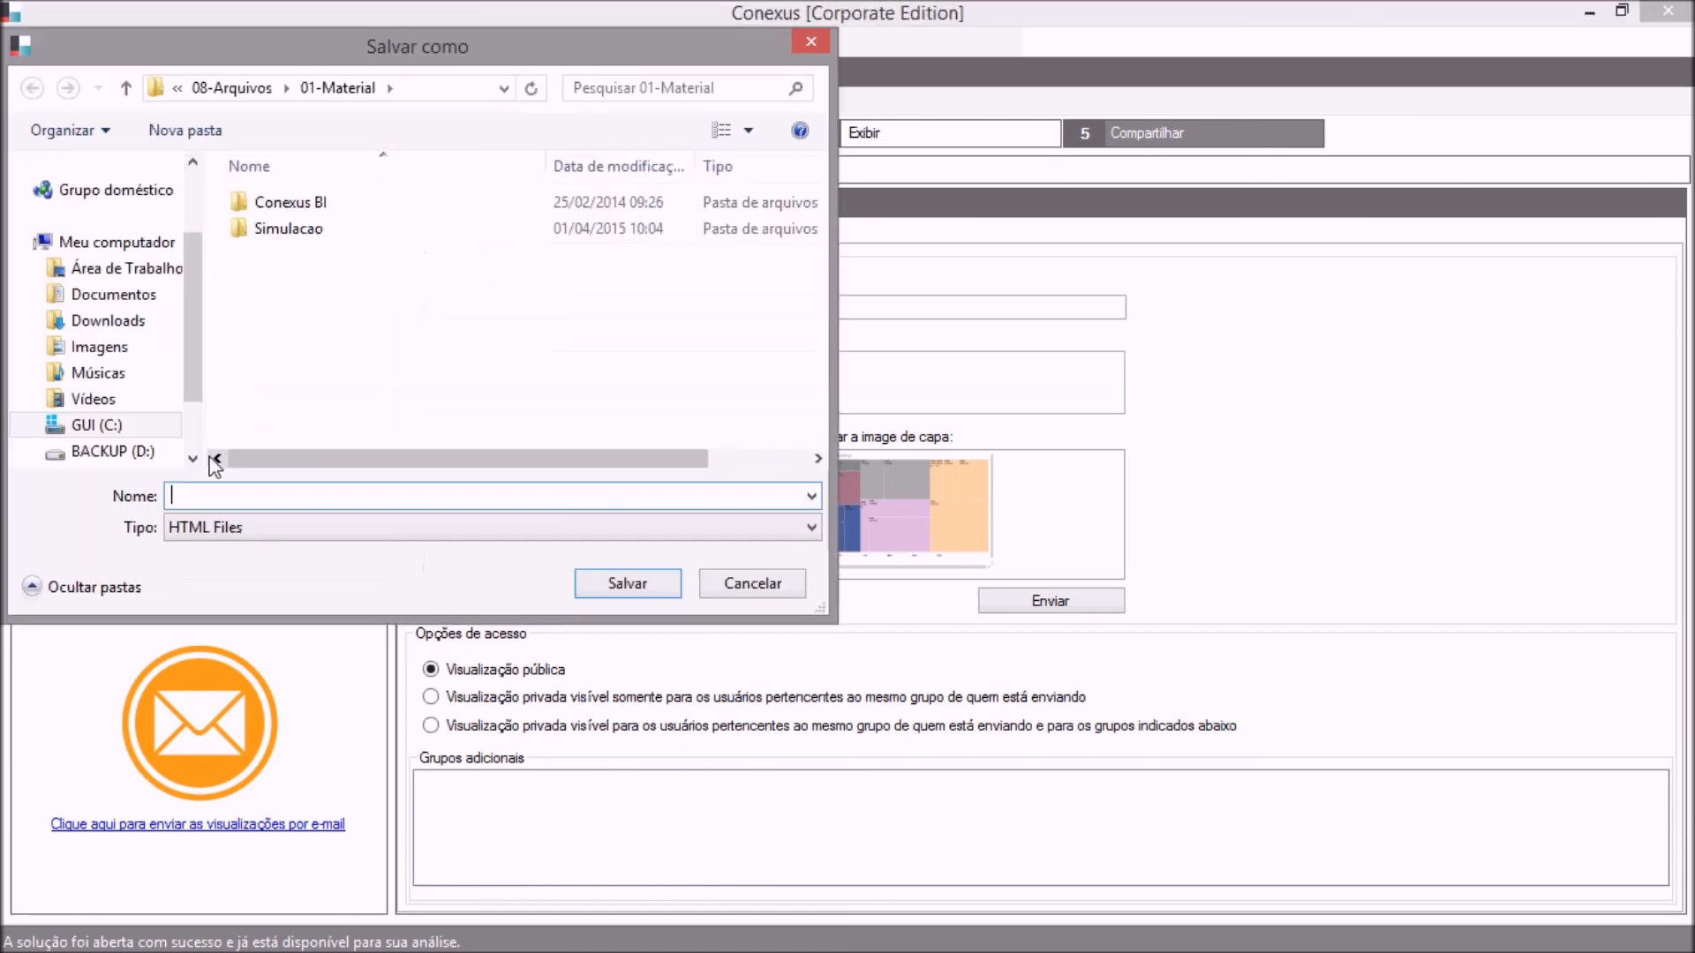
left_click(140, 427)
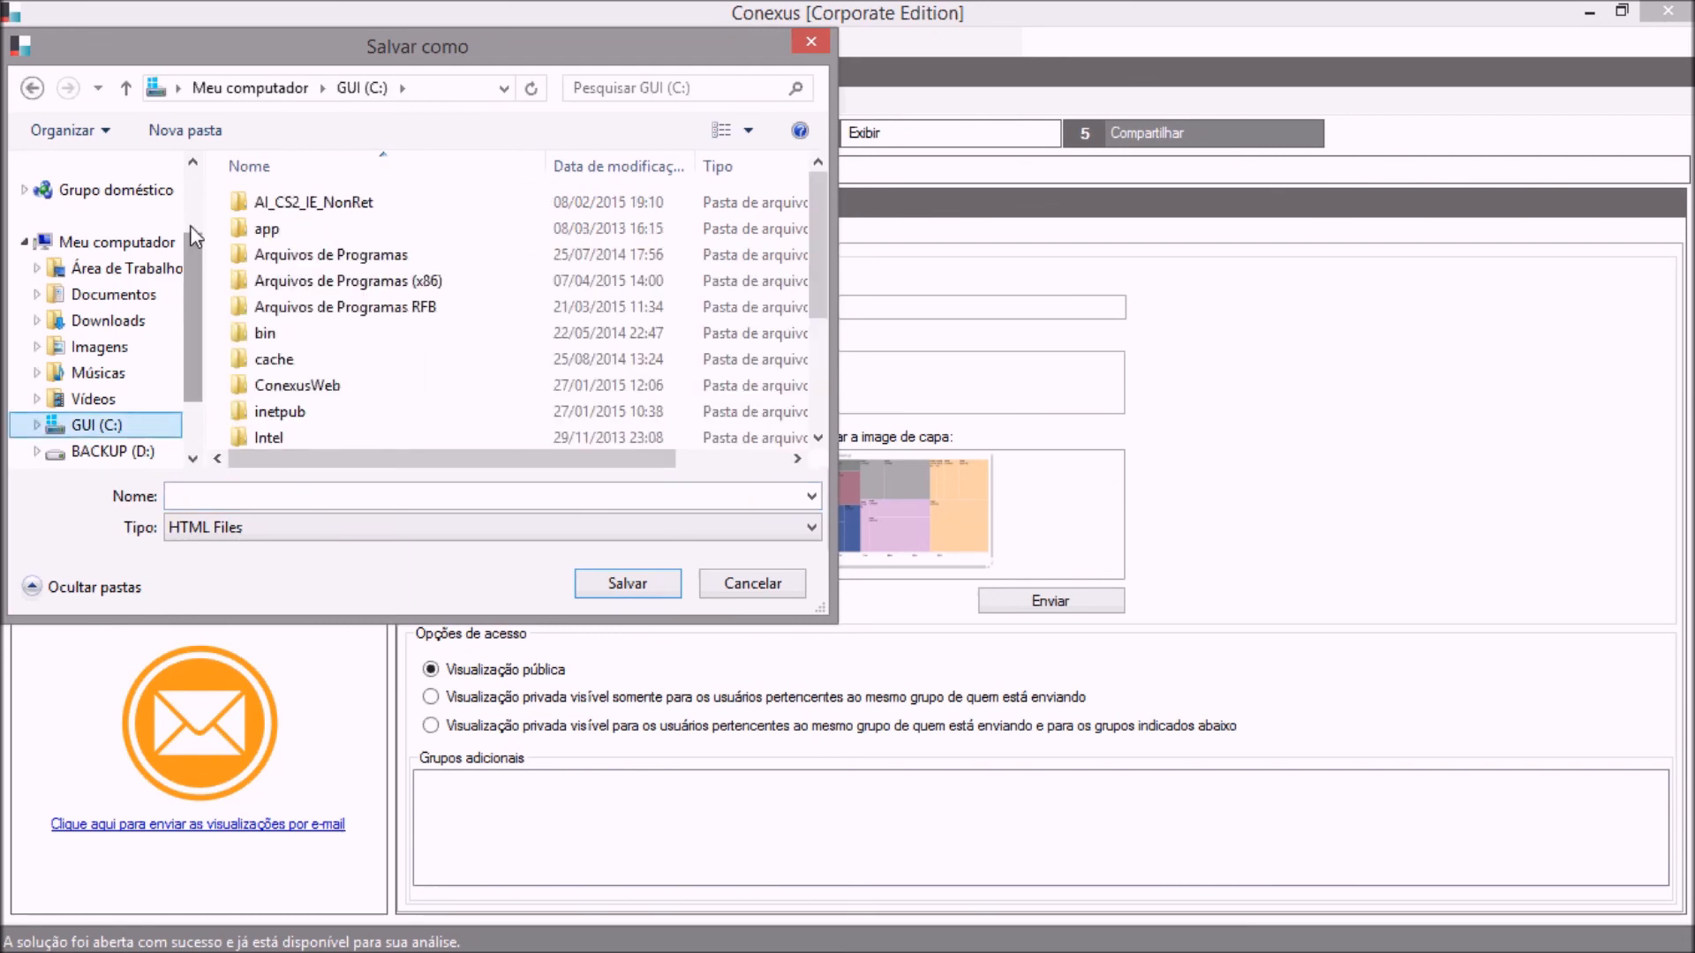
left_click(155, 269)
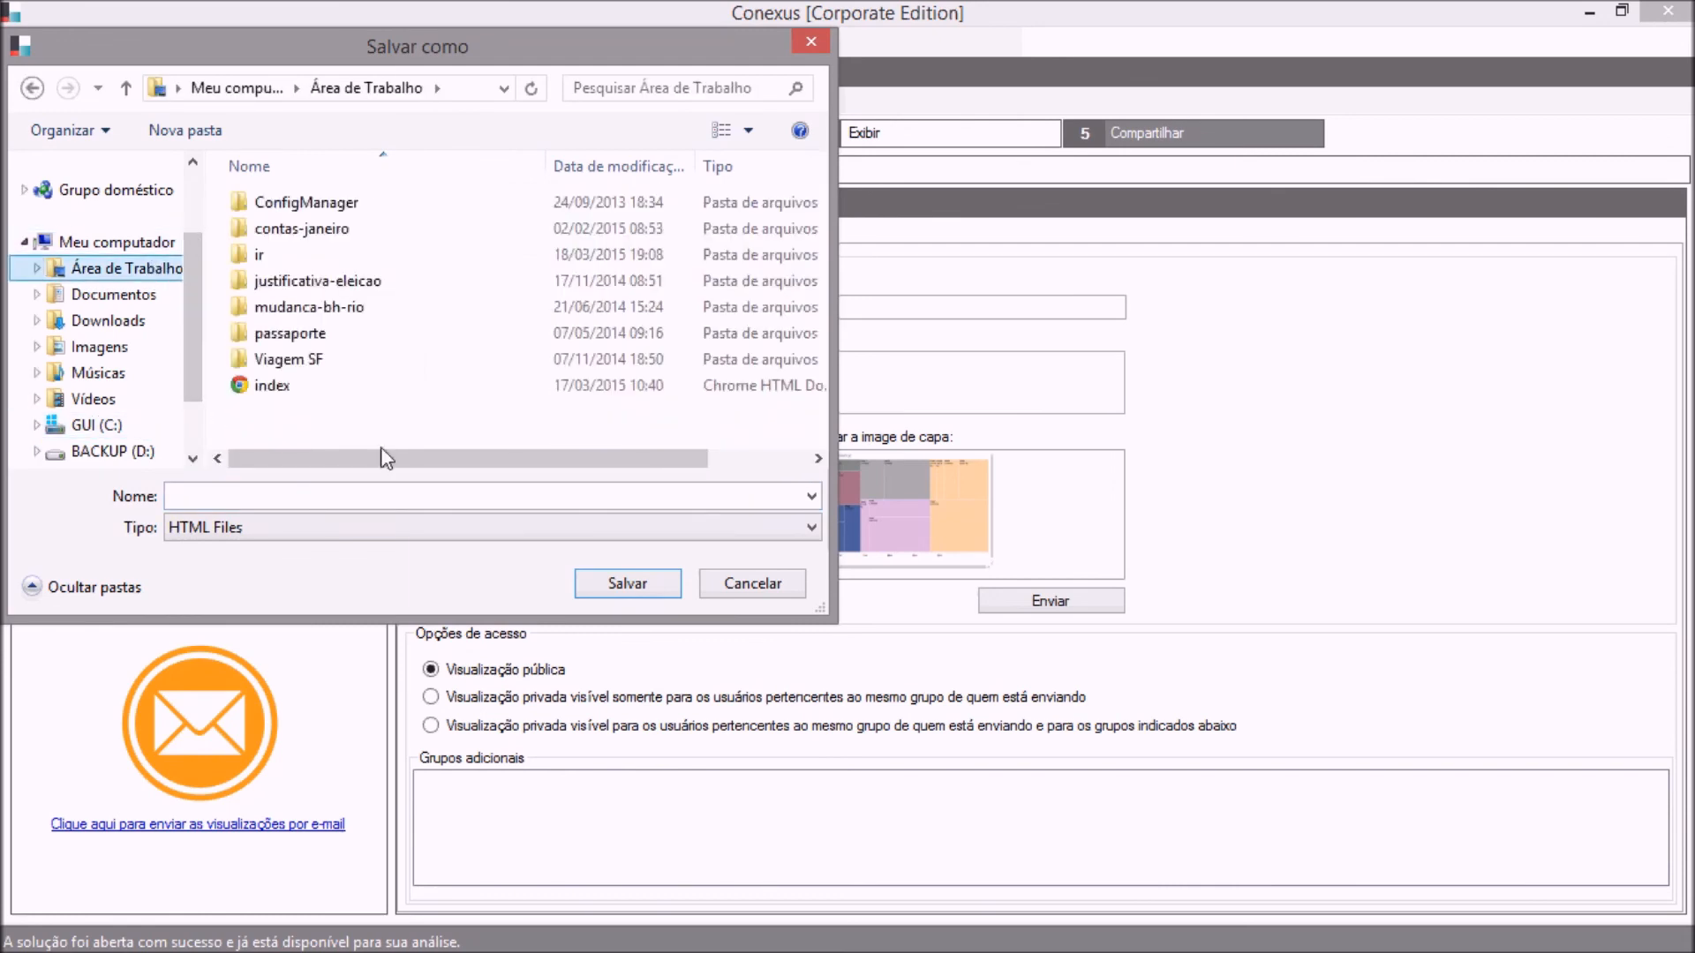
left_click(404, 500)
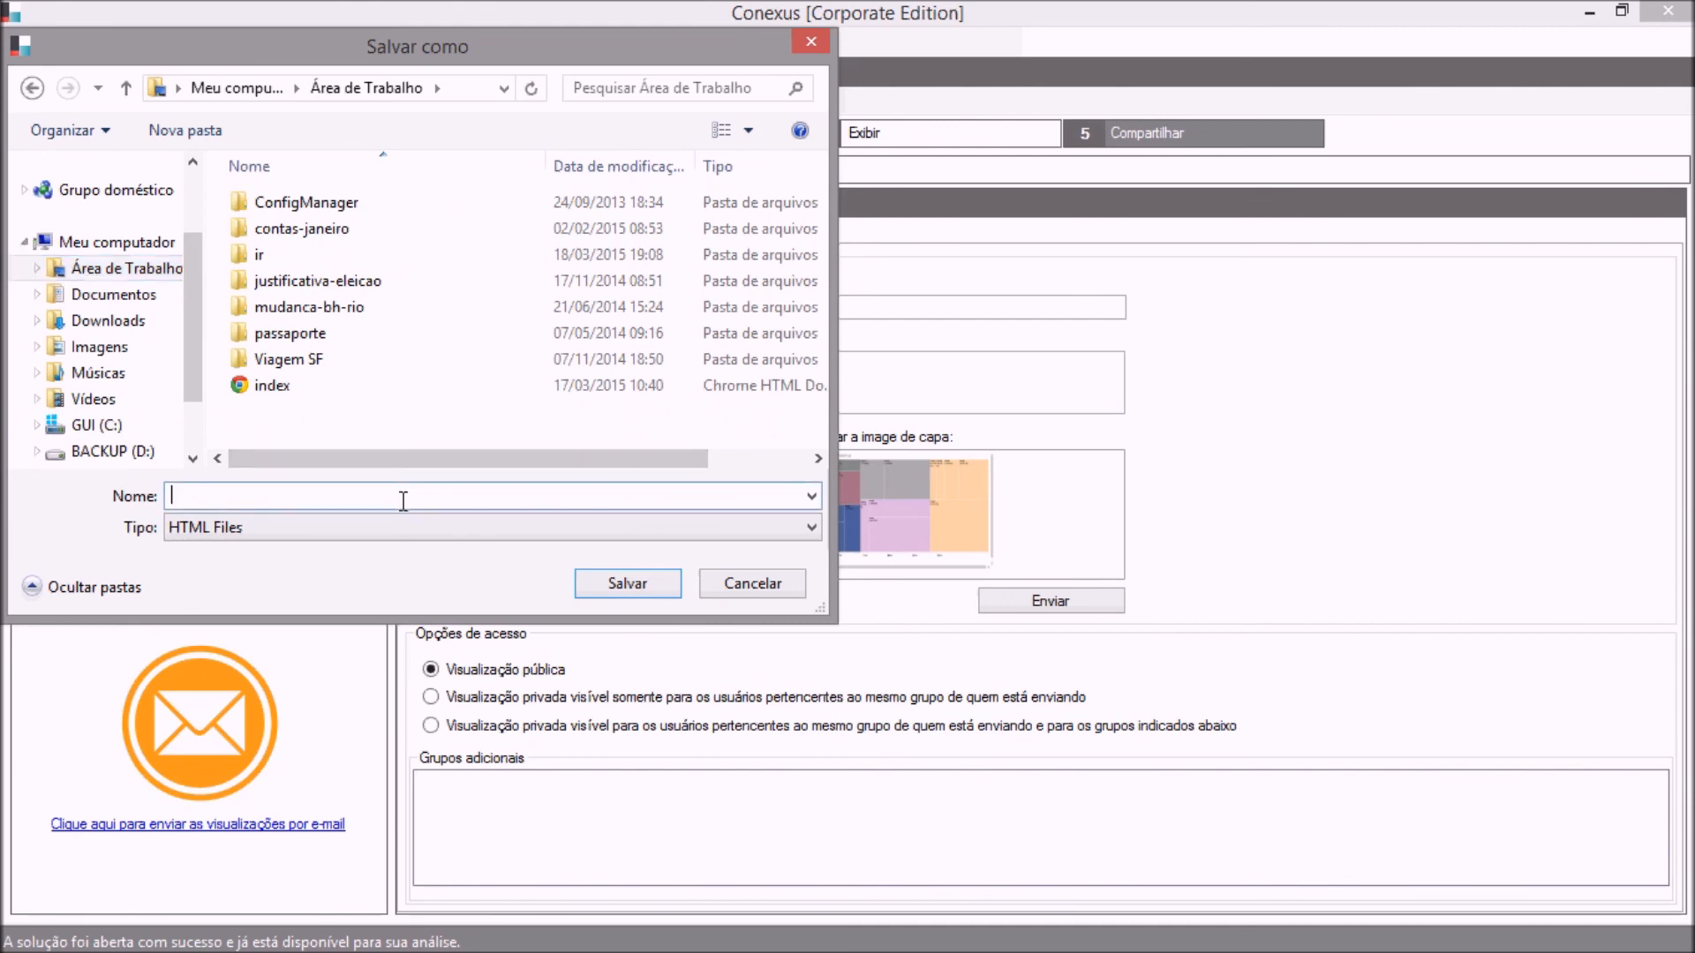
type("Teste")
left_click(606, 585)
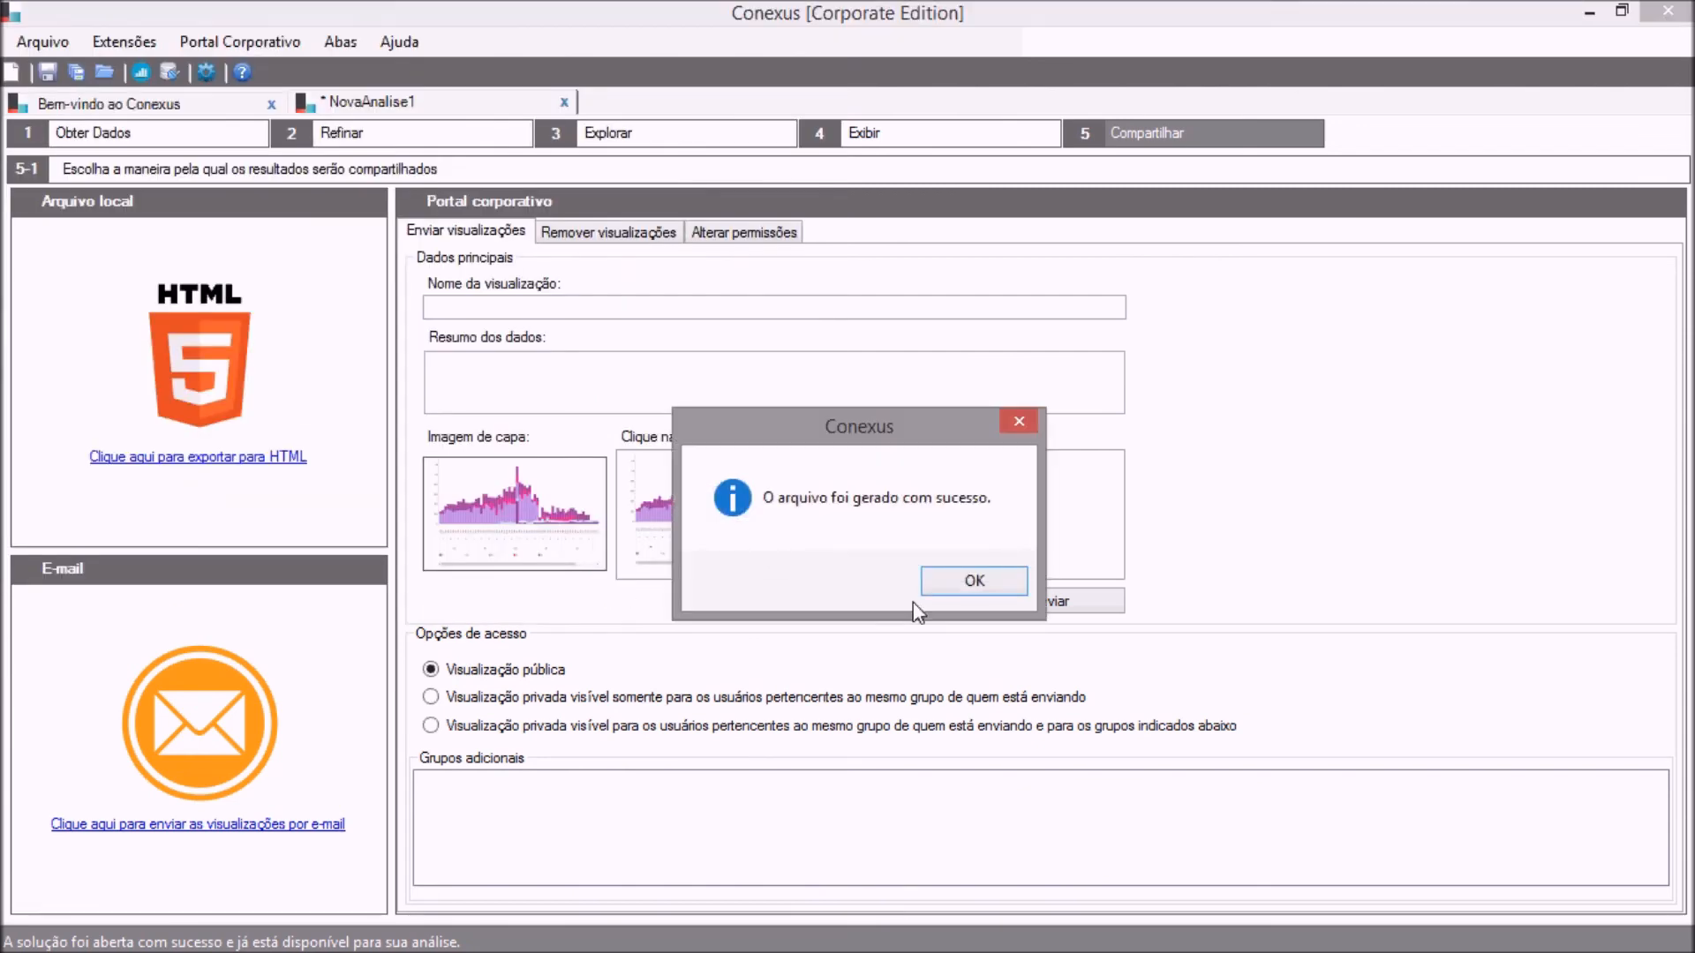
left_click(959, 584)
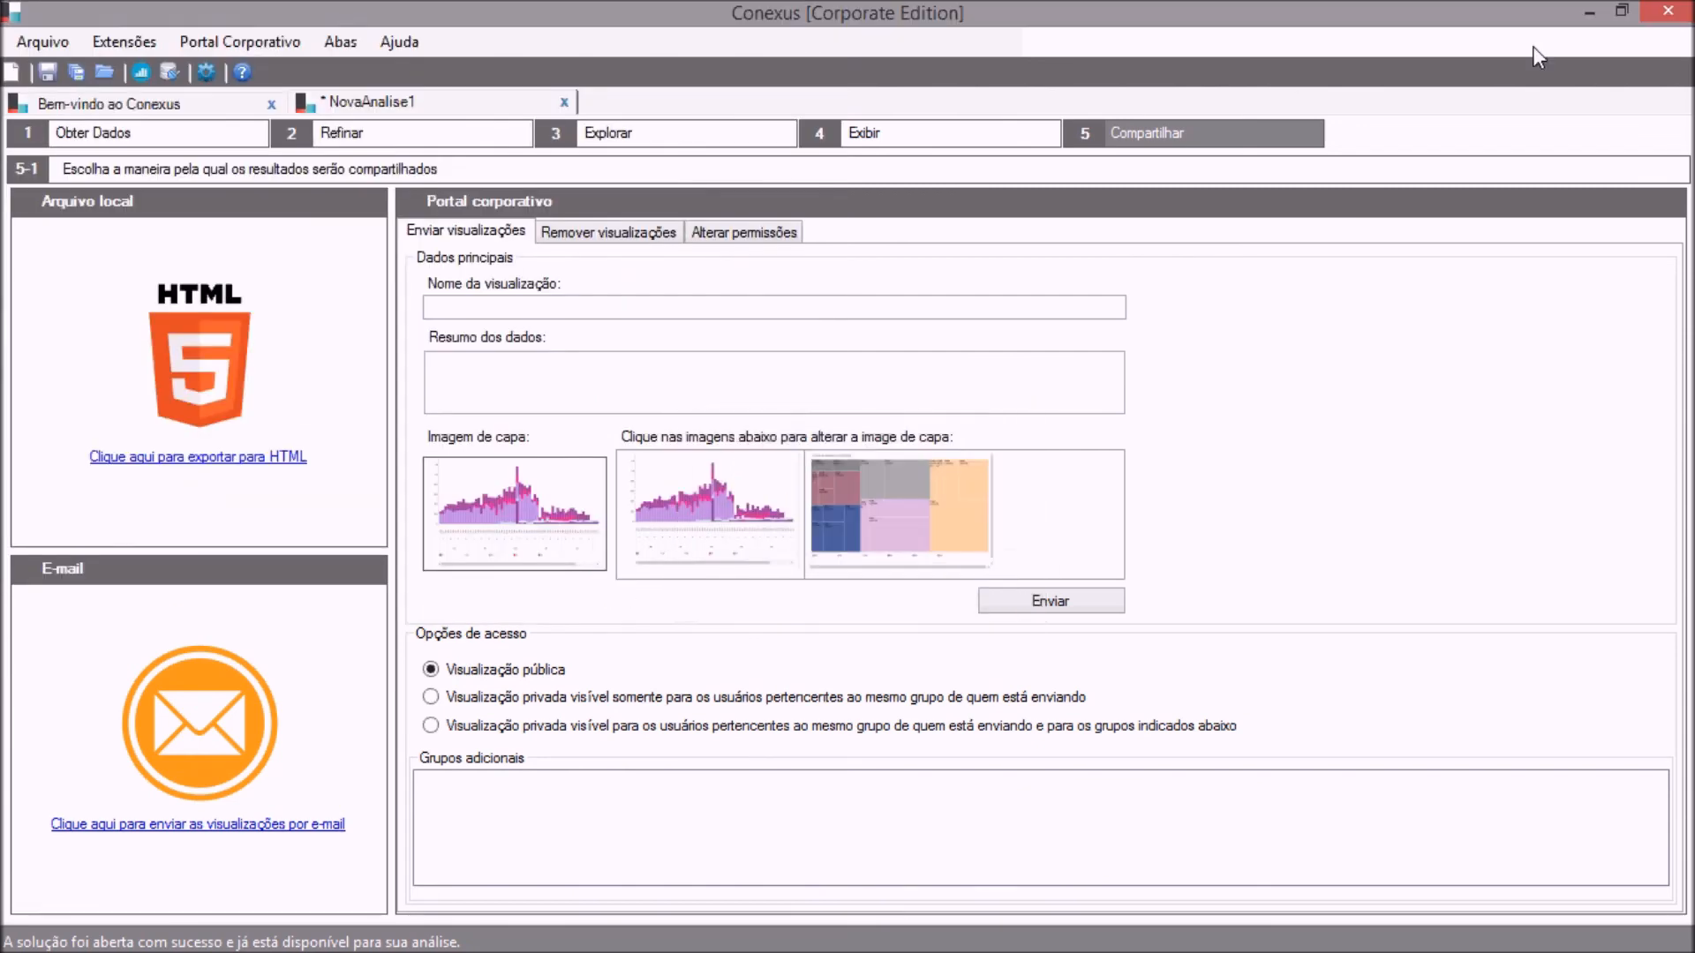
Open the exported Teste file from the desktop in Chrome and display its Tela2 page.
left_click(1589, 13)
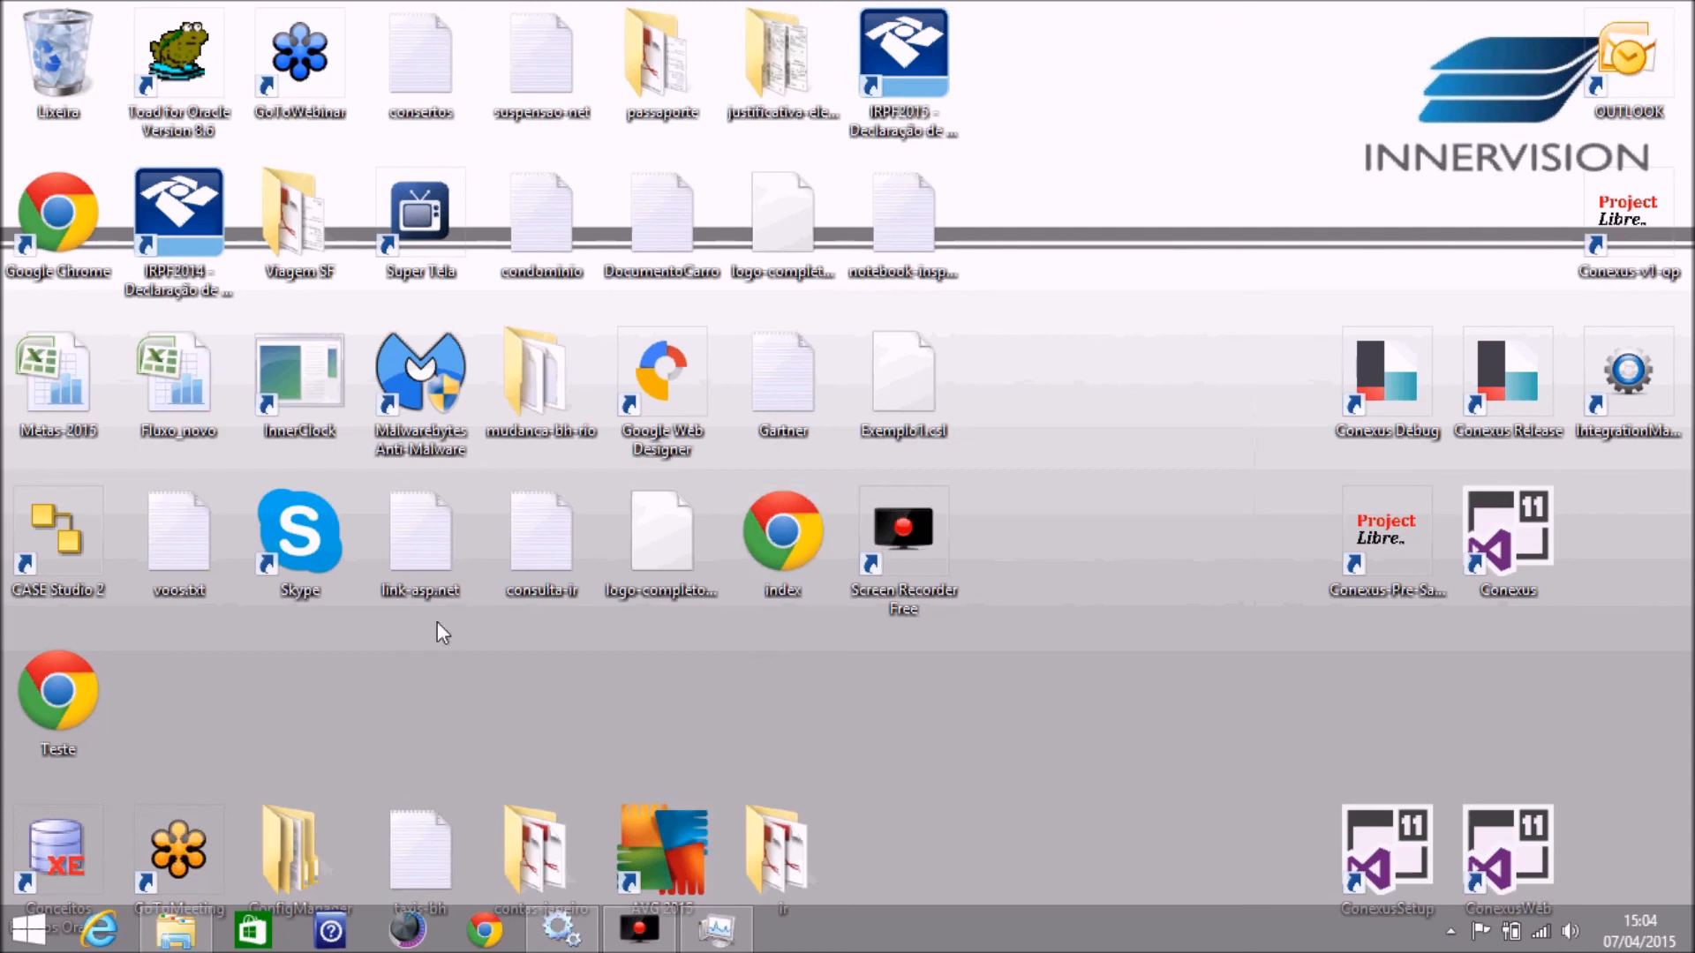
double_click(35, 717)
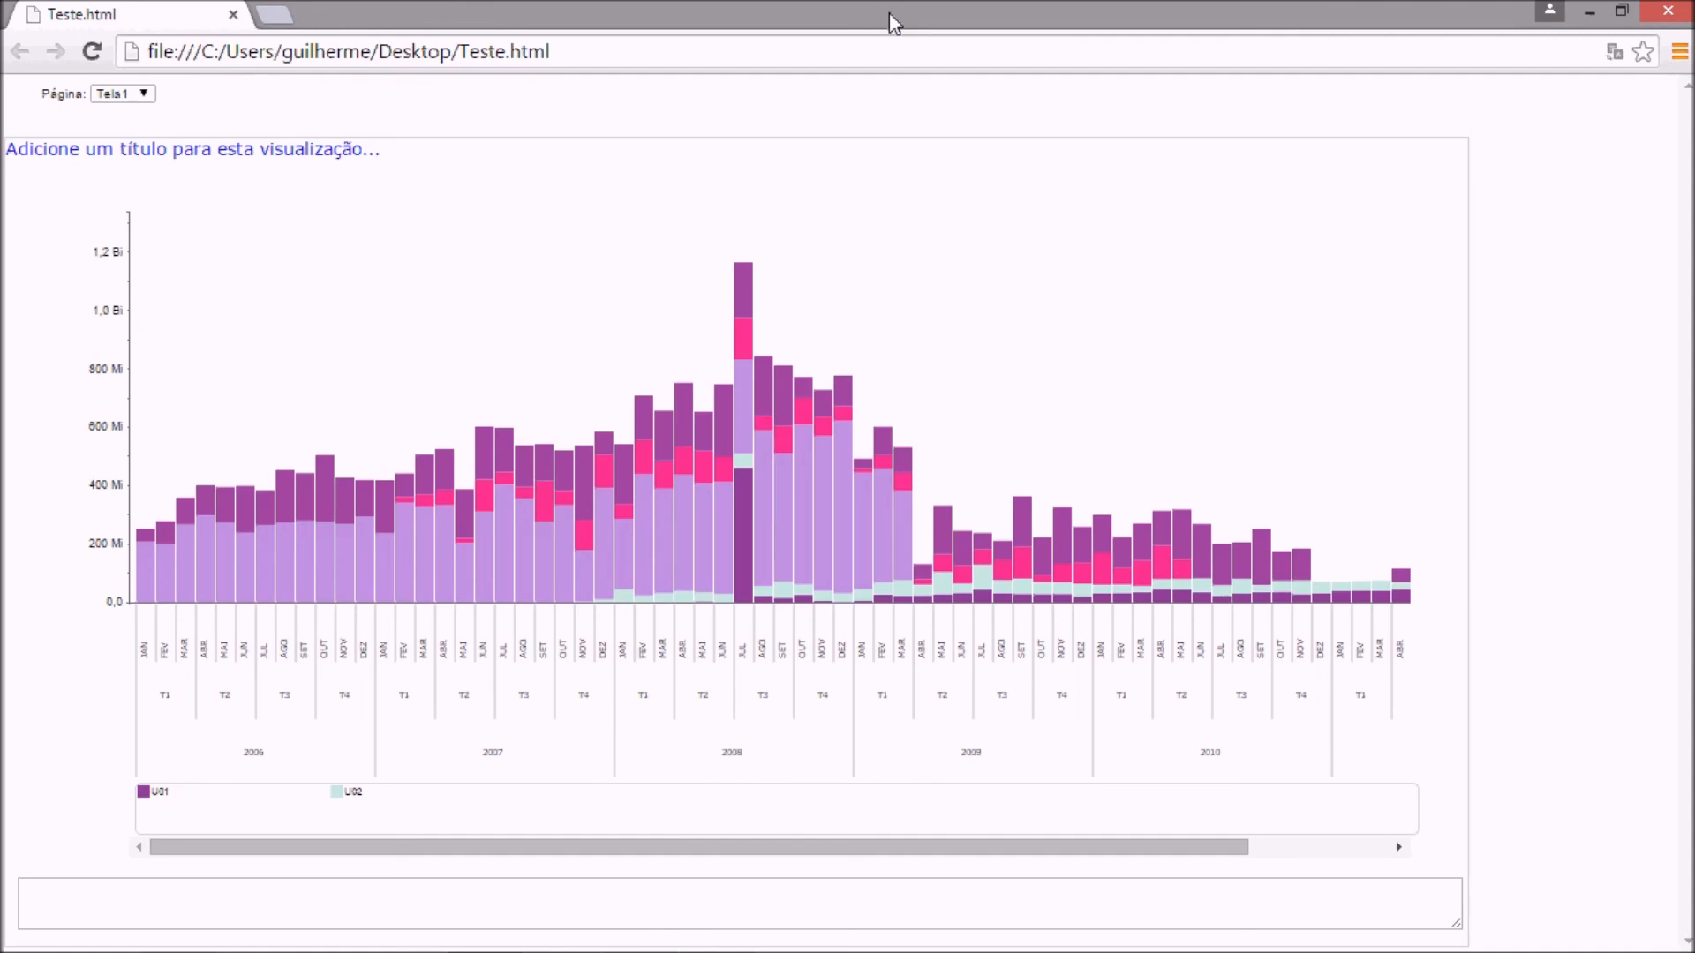
left_click(148, 95)
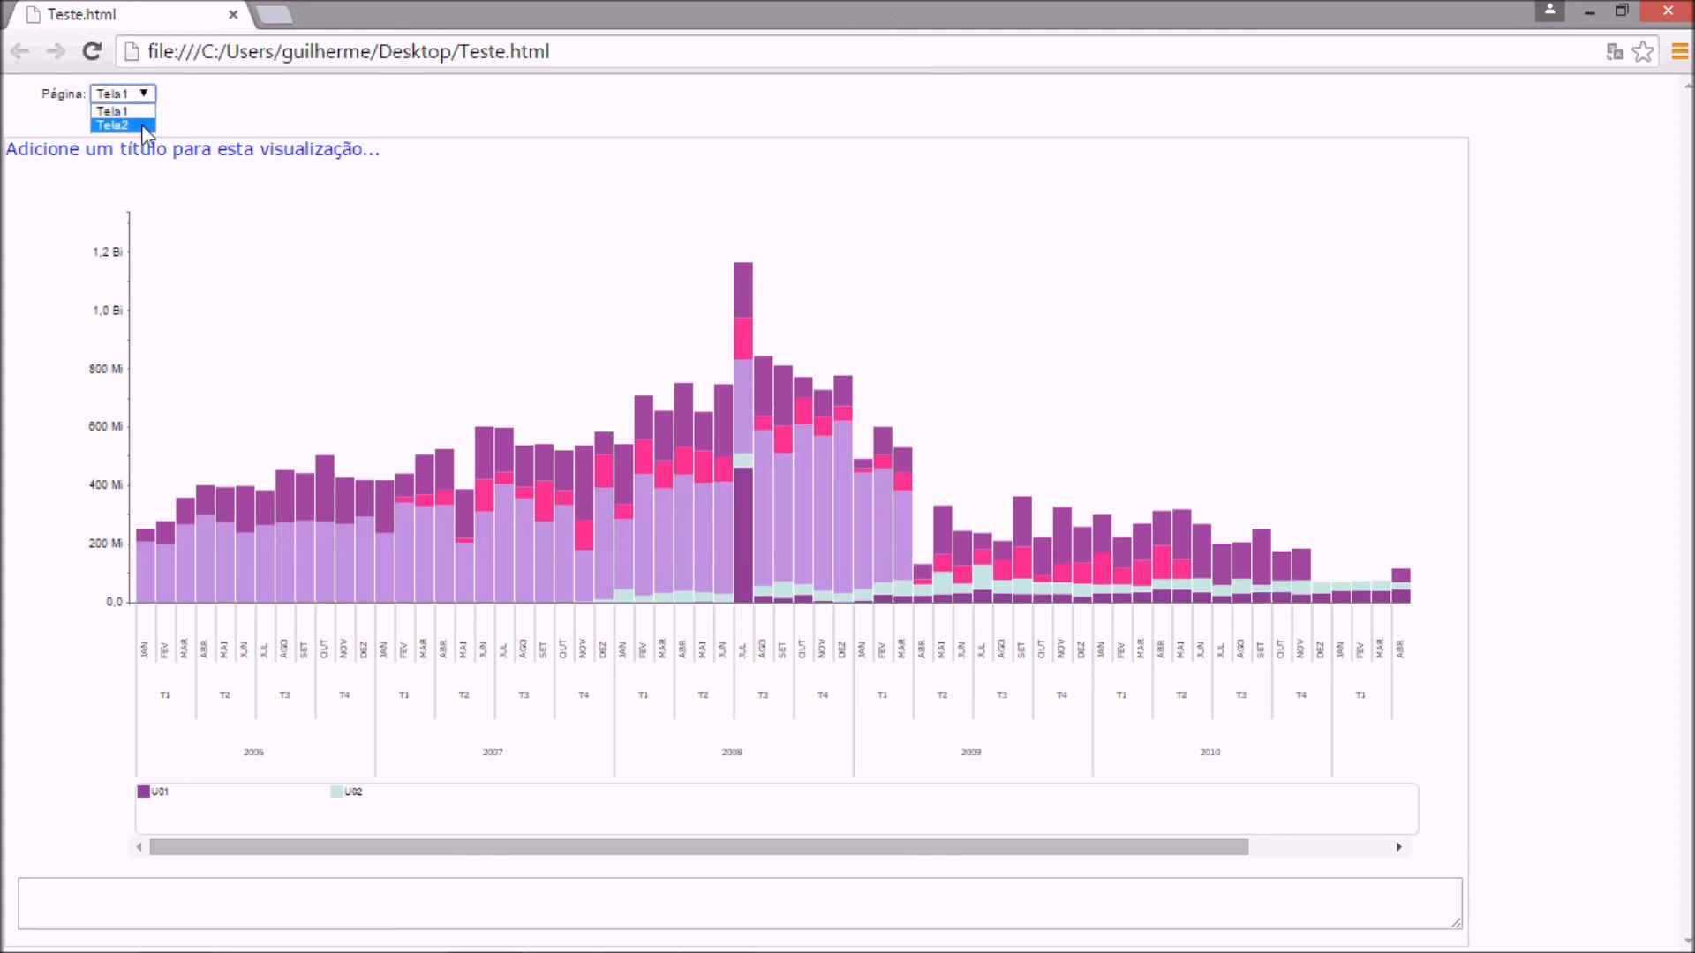
left_click(146, 127)
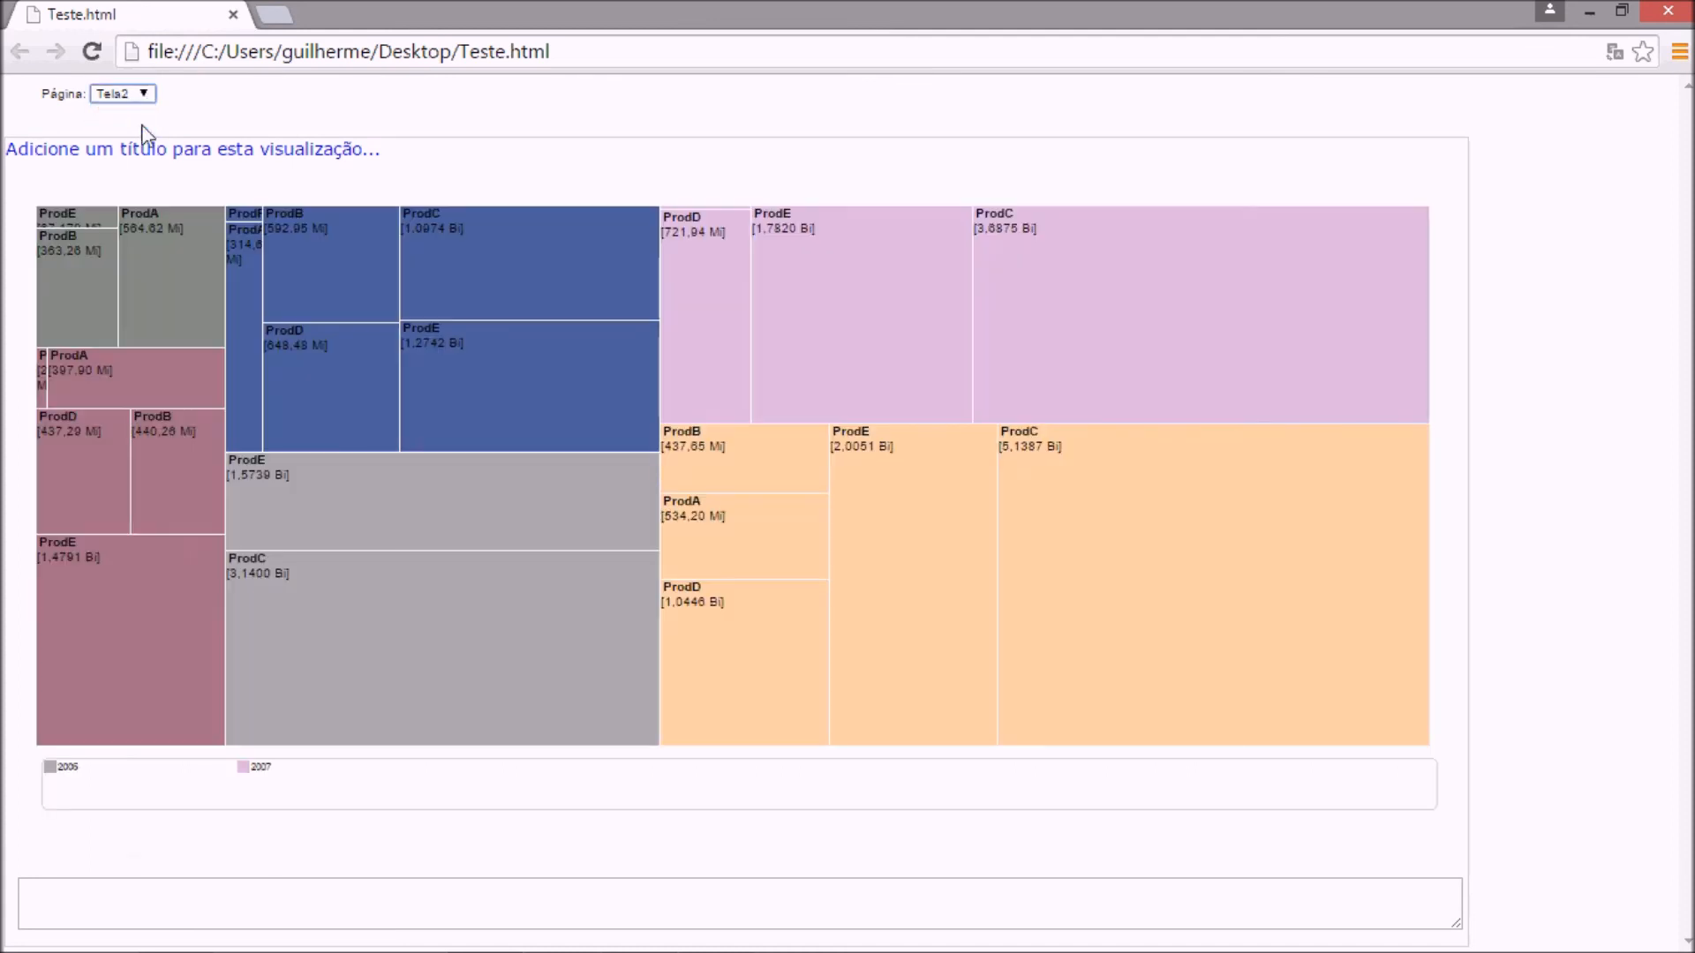
Return to the Tela1 page of the exported file and inspect the July 2008 bar's U05 segment.
left_click(146, 94)
left_click(144, 114)
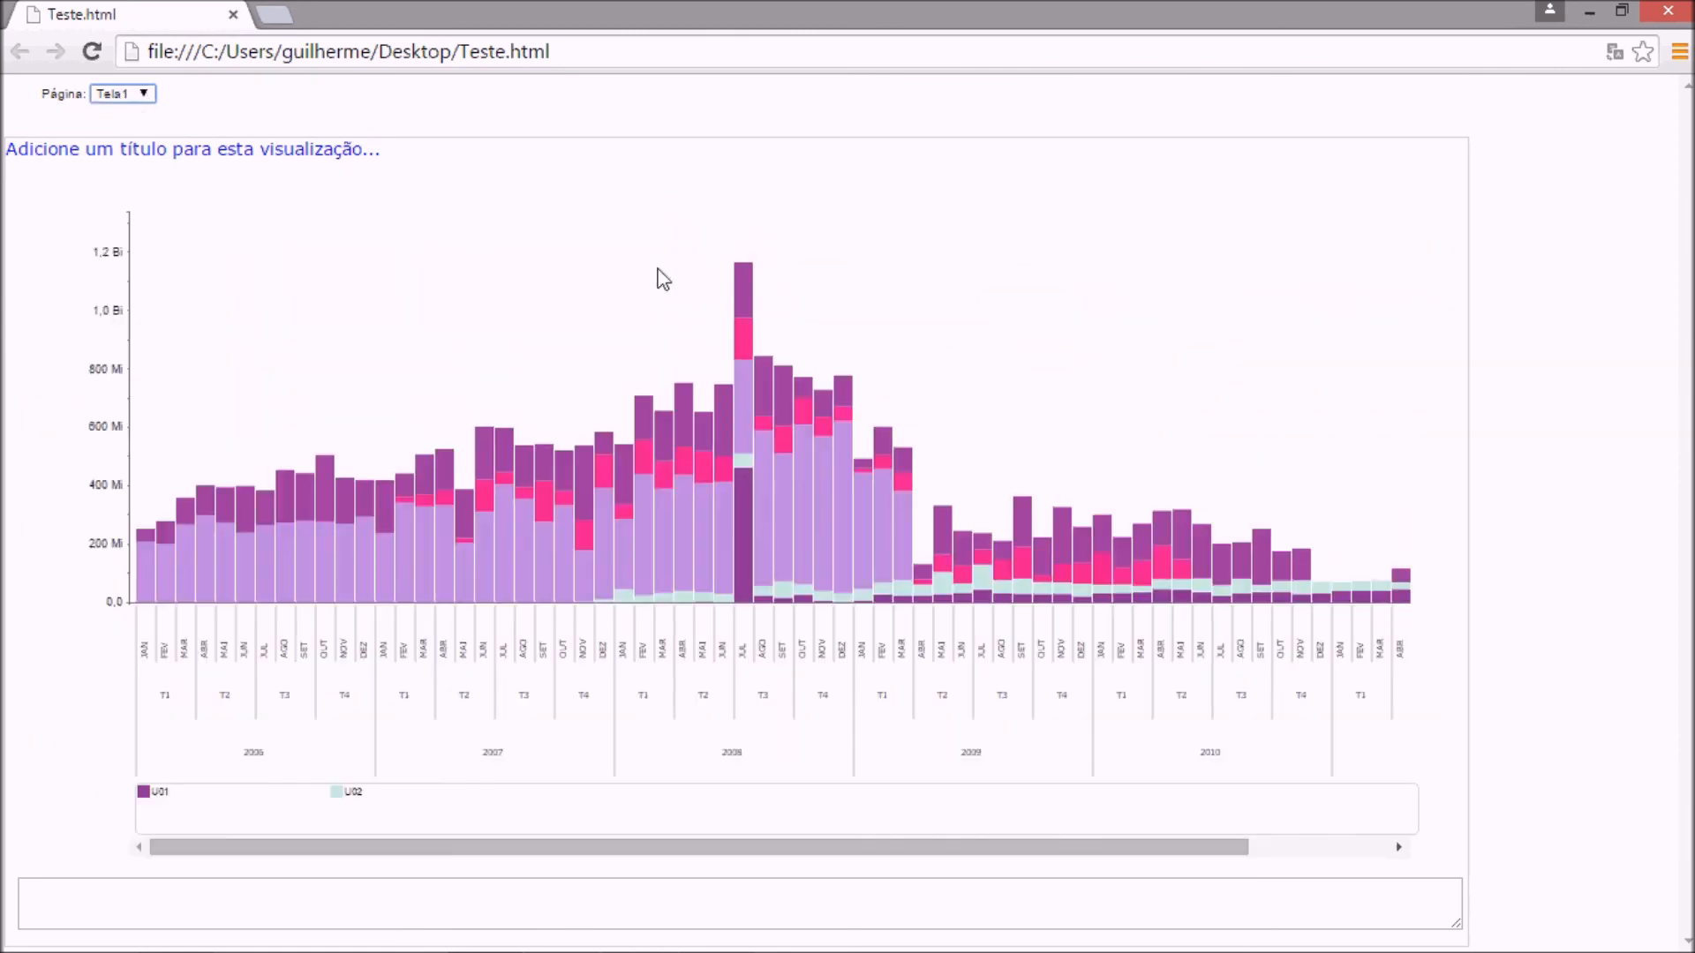
mouse_move(747, 293)
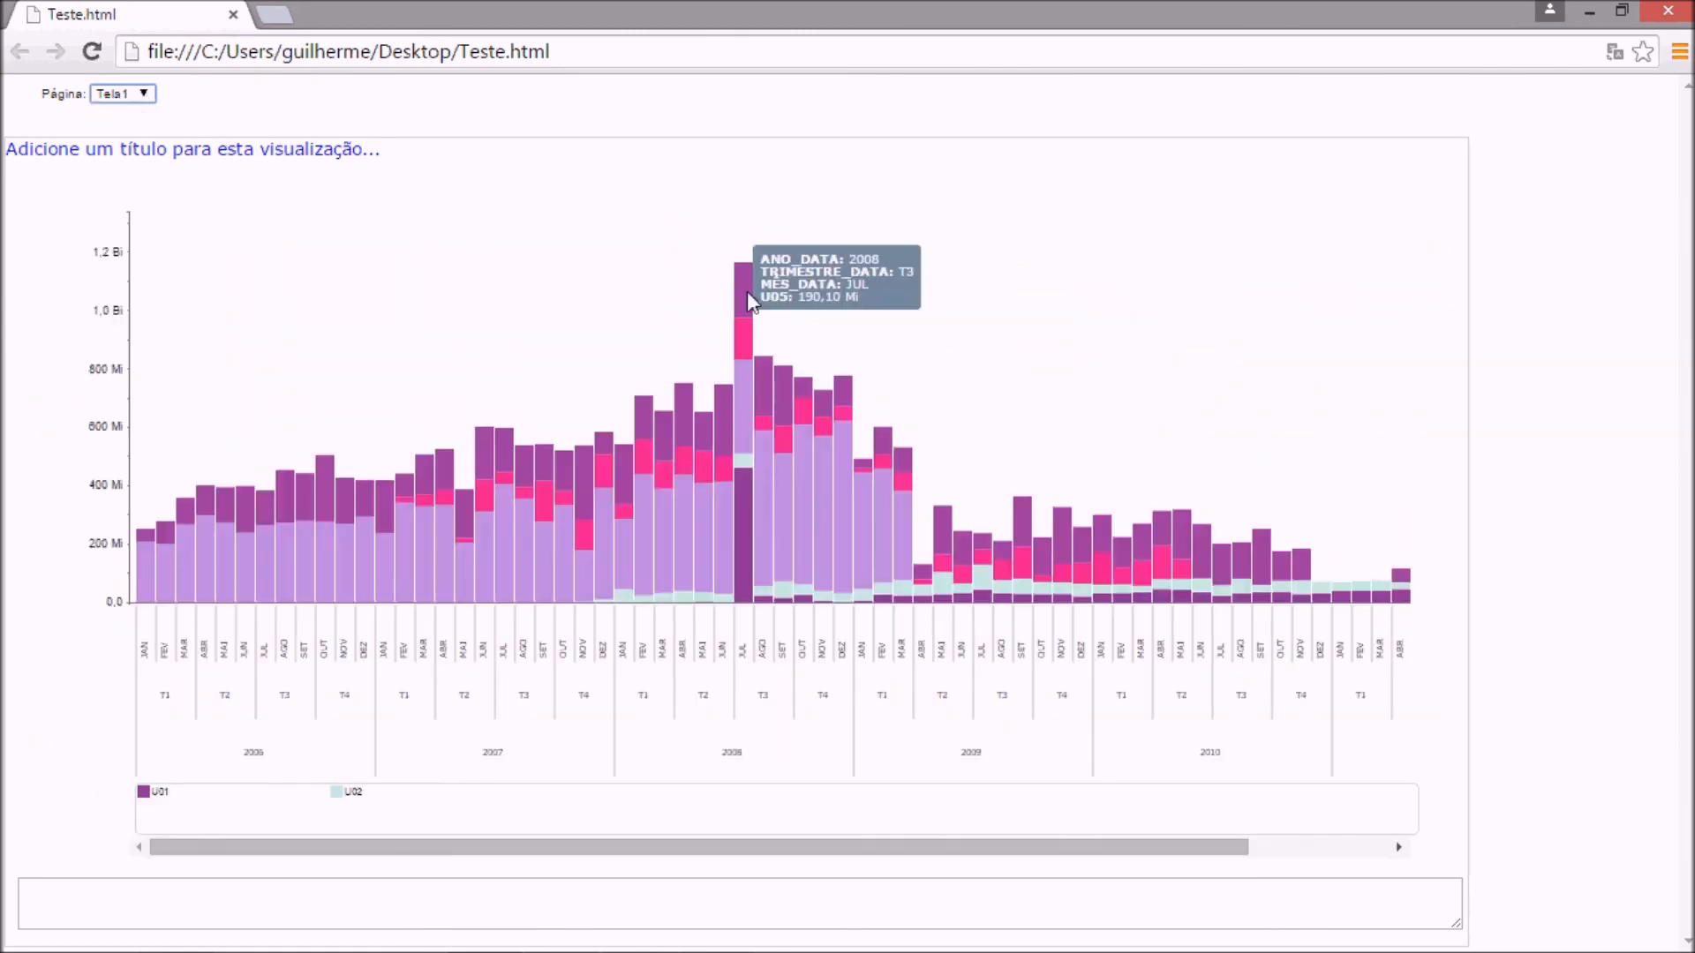